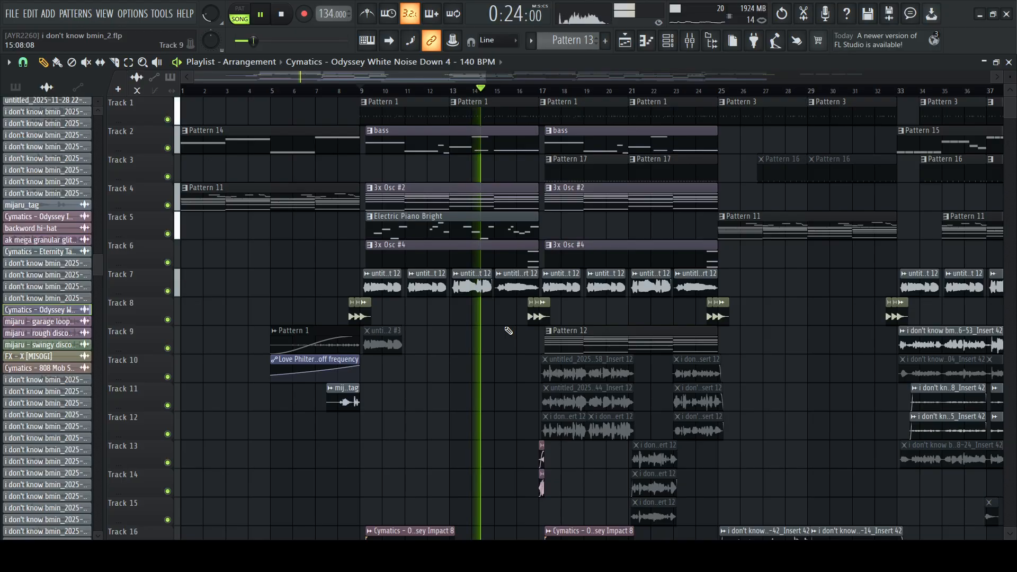
Listen to the arrangement in the playlist up to about bar 24, stop playback and look over its tracks
scroll(507, 330, "down", 1)
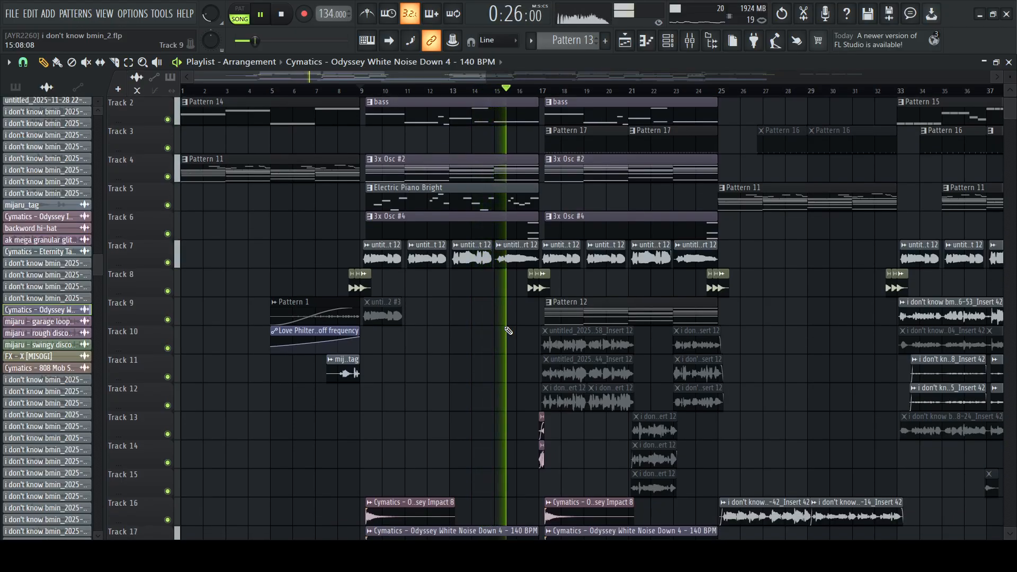
scroll(508, 331, "up", 1)
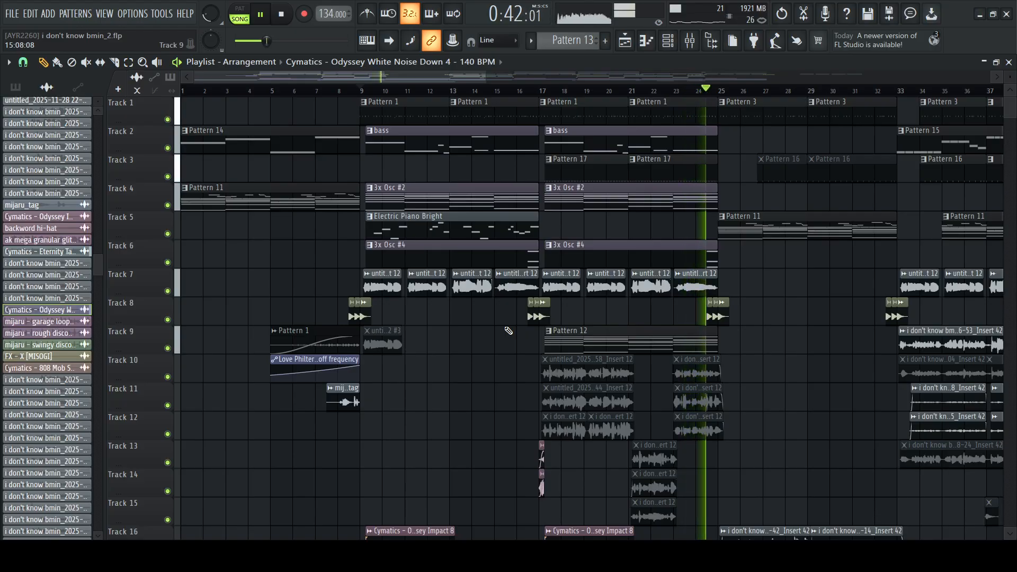
key("space")
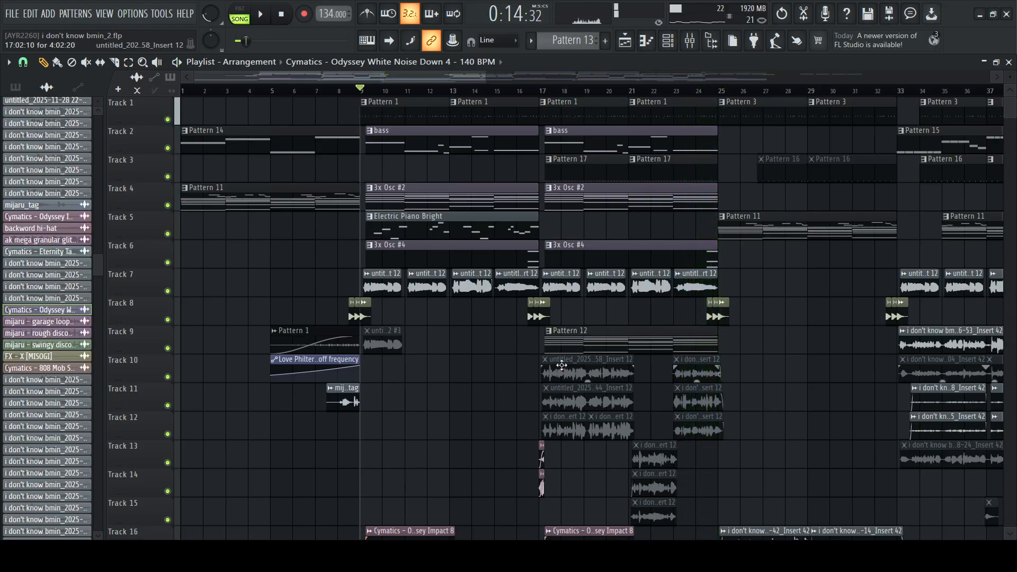
scroll(482, 318, "down", 5)
scroll(445, 303, "up", 4)
scroll(445, 304, "up", 1)
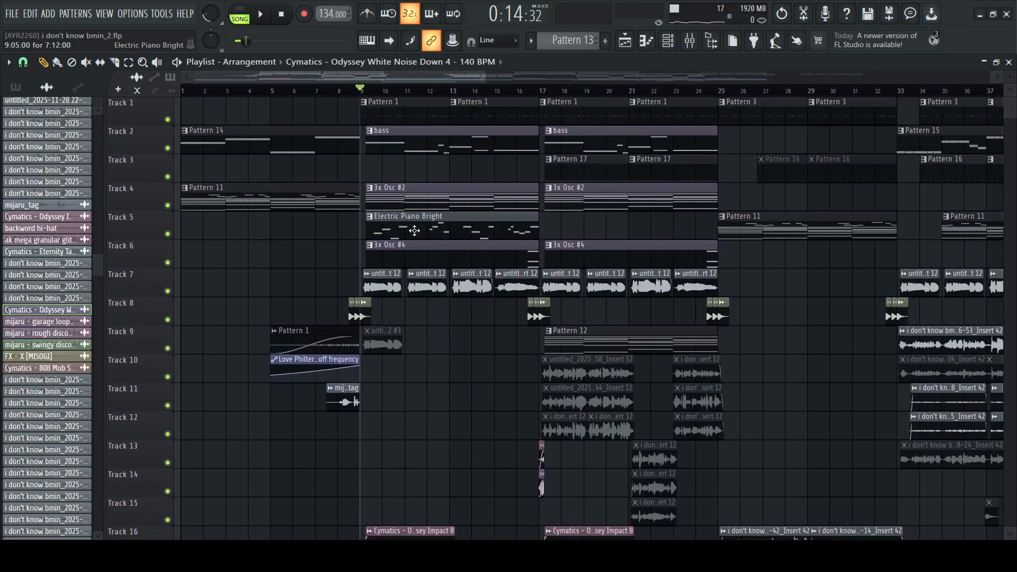
Open Pattern 1 in the channel rack and play its drum sequence on its own
left_click(403, 114)
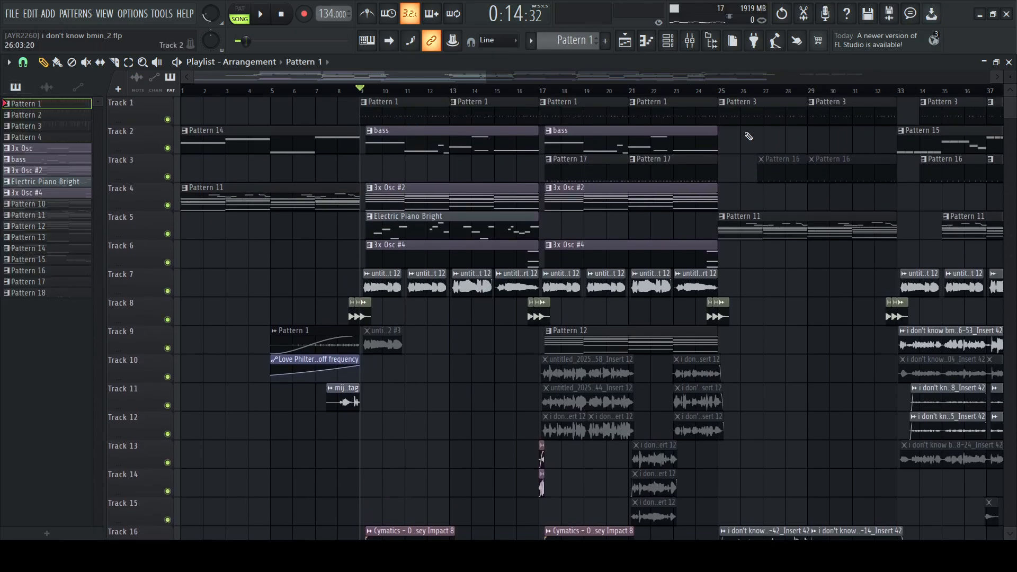
left_click(667, 40)
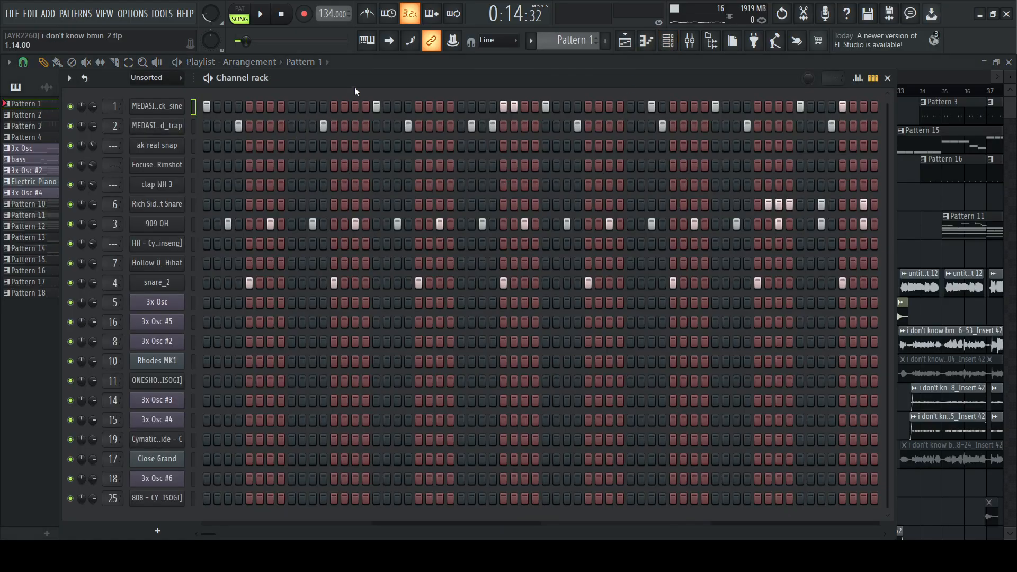
left_click_drag(354, 88, 407, 83)
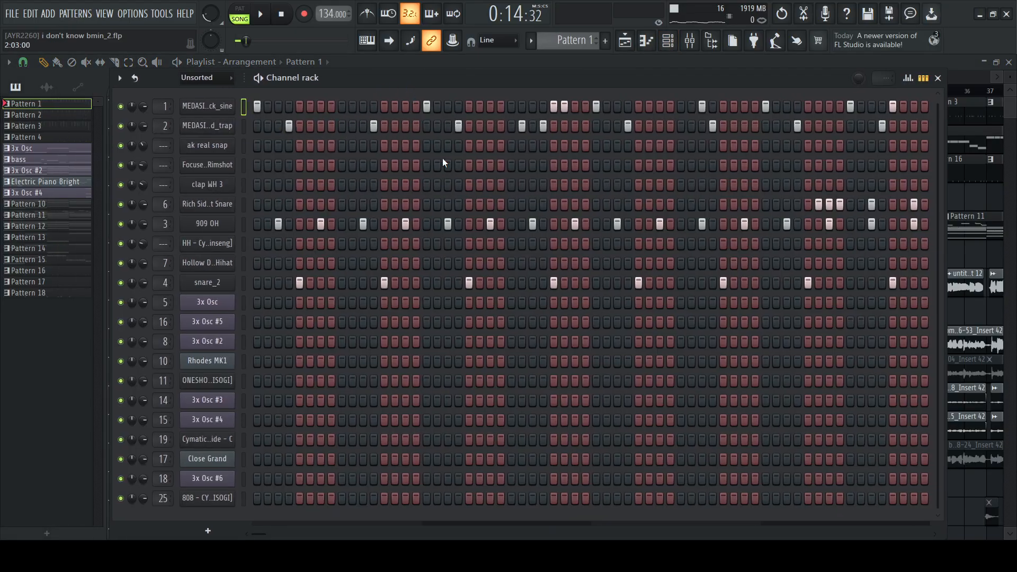
left_click(260, 81)
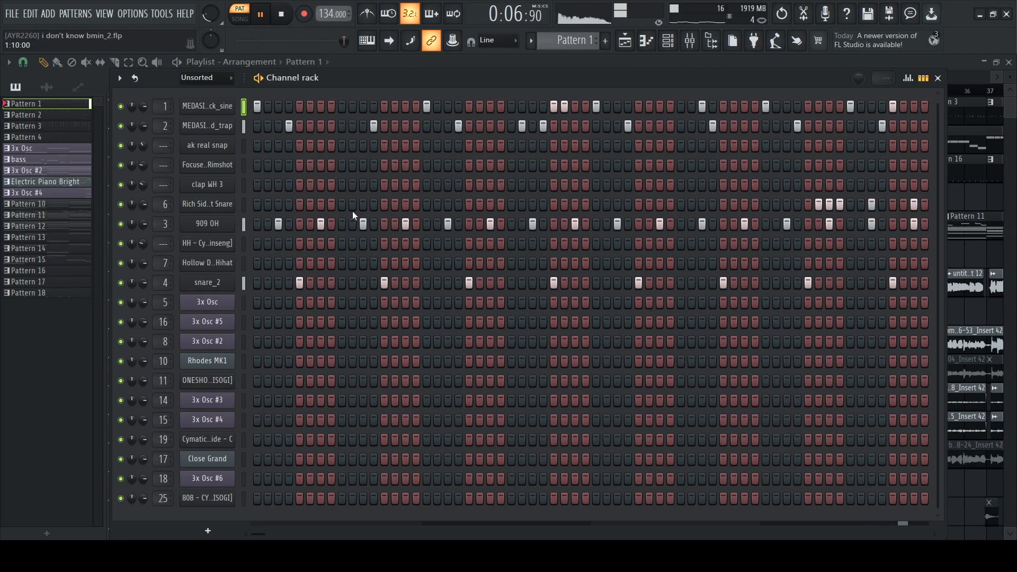
key("space")
Inspect the sampler settings of the kick_sine, snare_muted_trap and Rich Sidestick Rimshot Snare channels
left_click(207, 108)
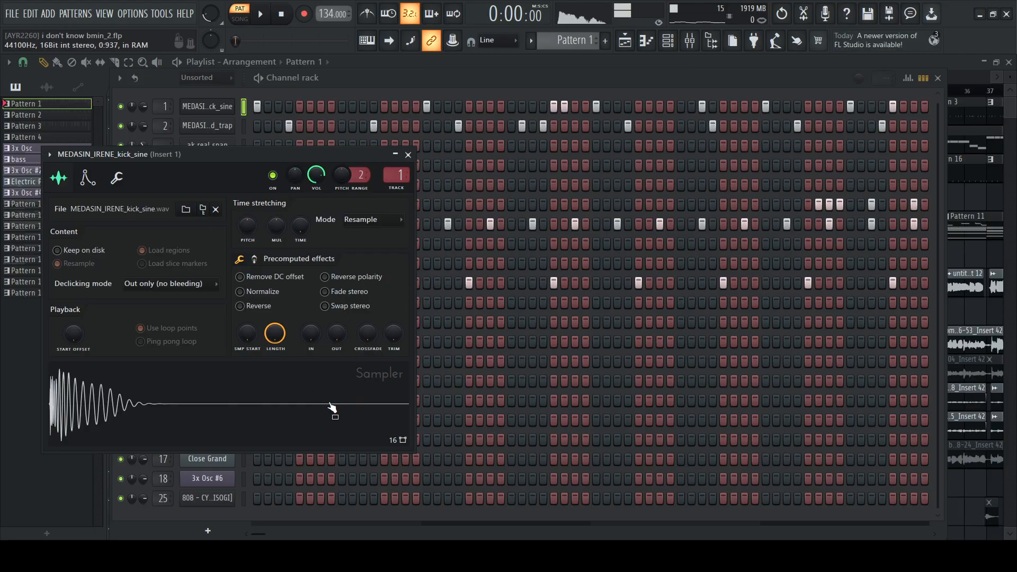
left_click(409, 157)
left_click(213, 132)
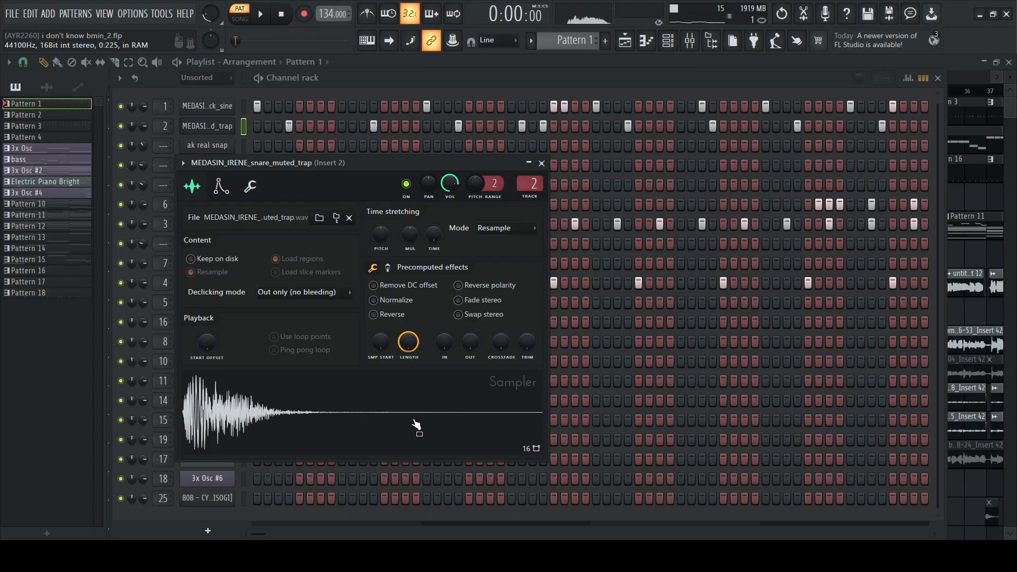
left_click(541, 164)
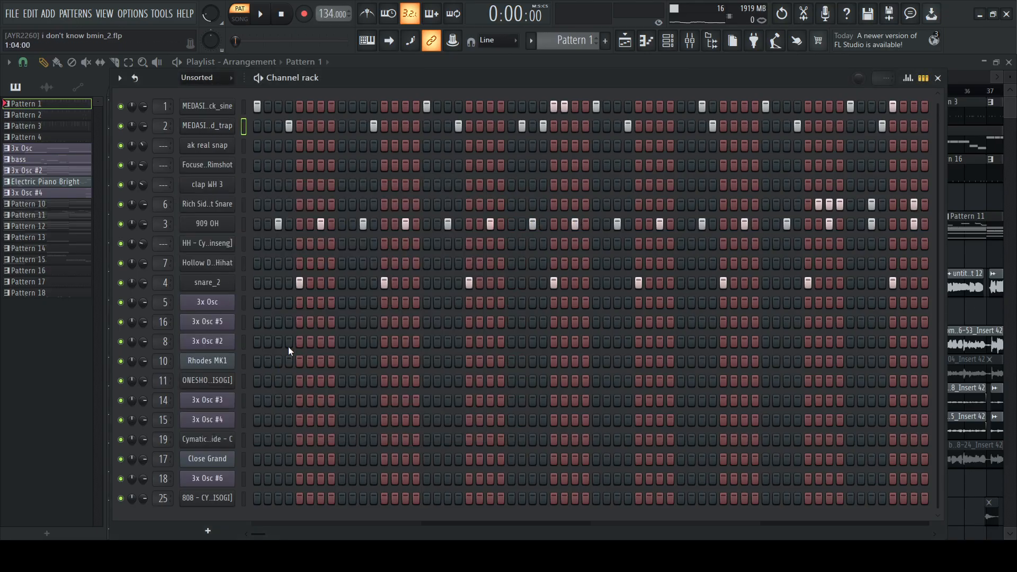
left_click(207, 126)
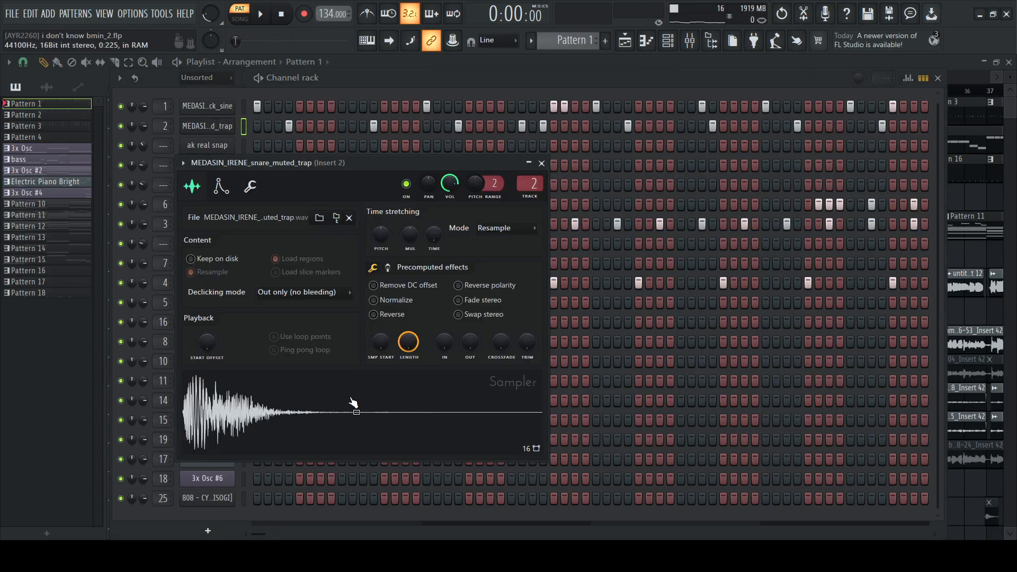
left_click(541, 164)
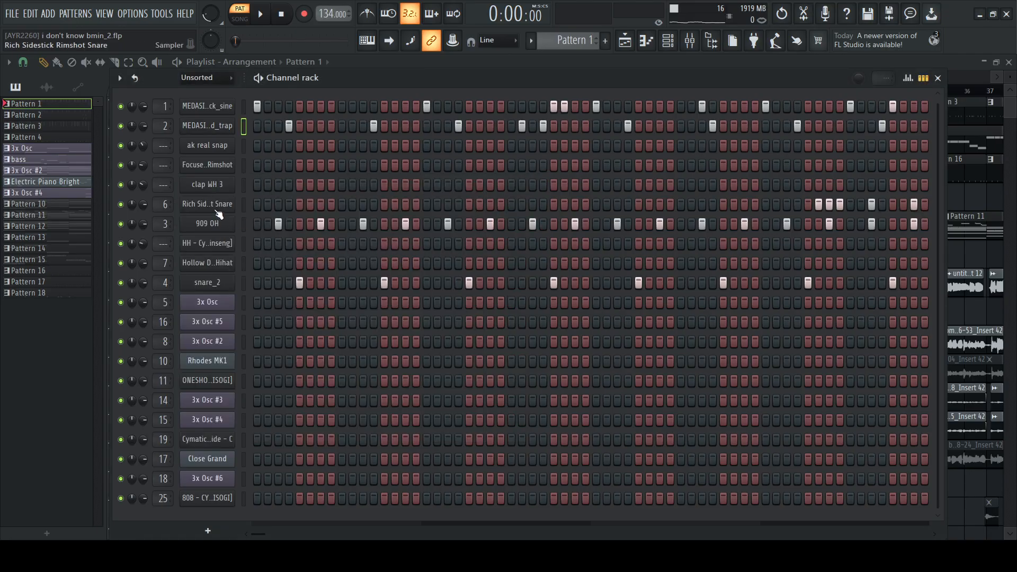
left_click(207, 204)
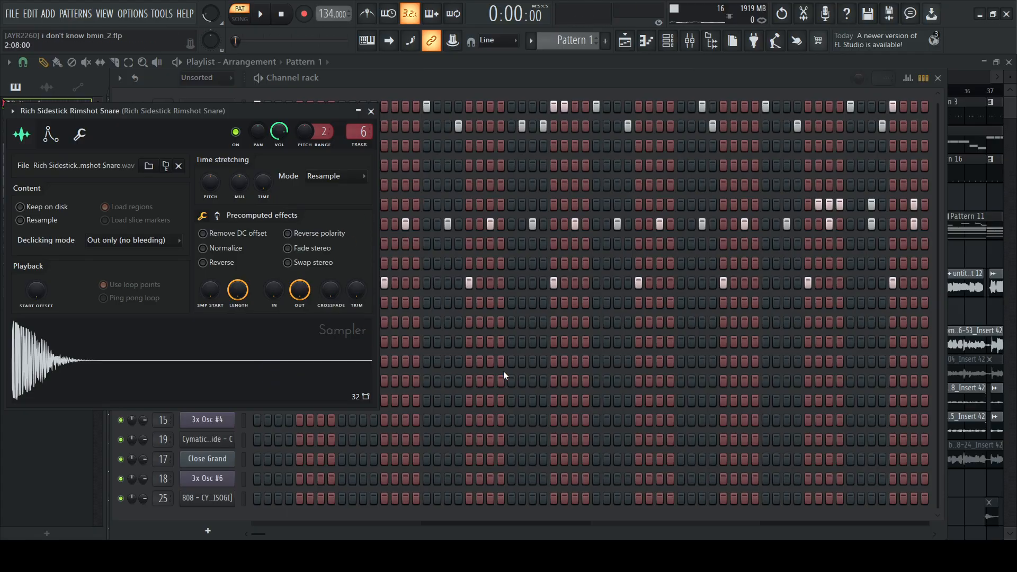
left_click(371, 112)
Inspect the 909 OH channel's sample settings and its time shift among the miscellaneous functions
left_click(215, 225)
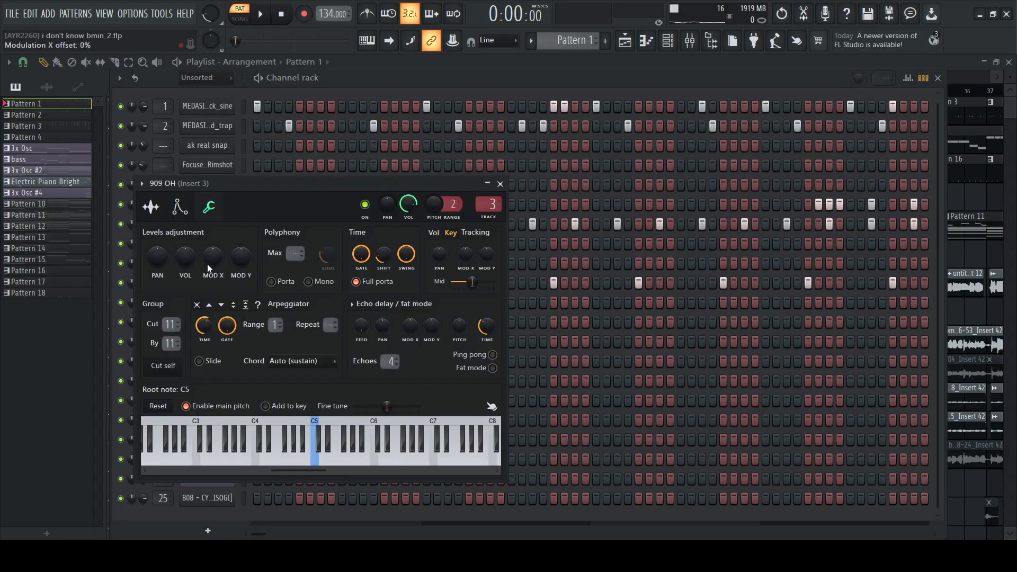
left_click(153, 211)
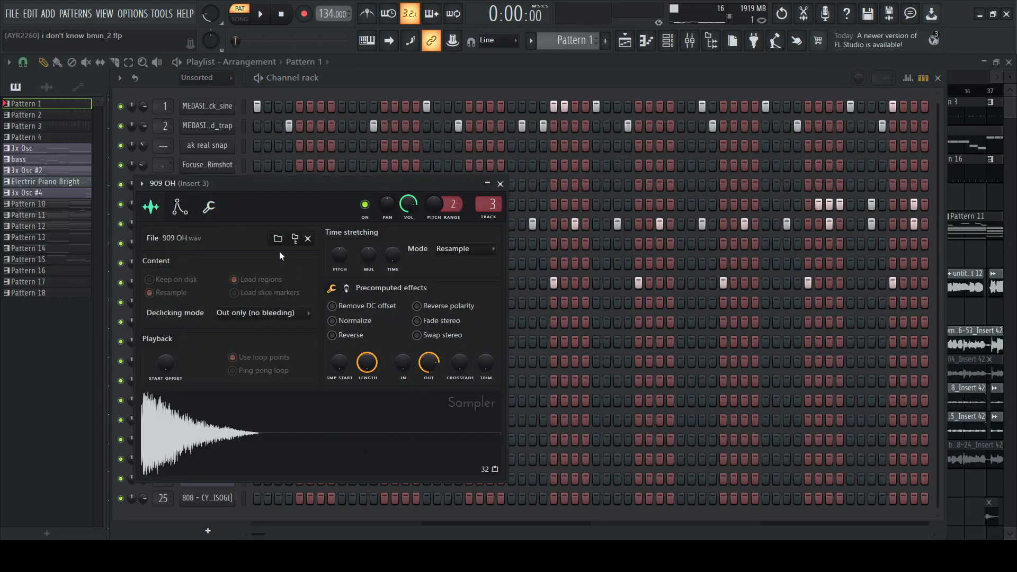
left_click(208, 206)
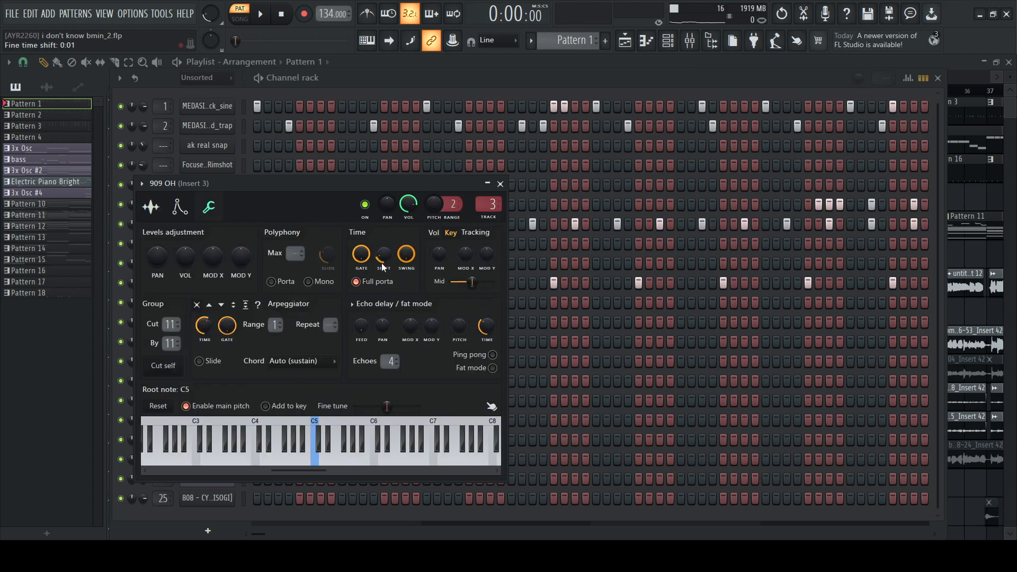
left_click_drag(376, 183, 452, 197)
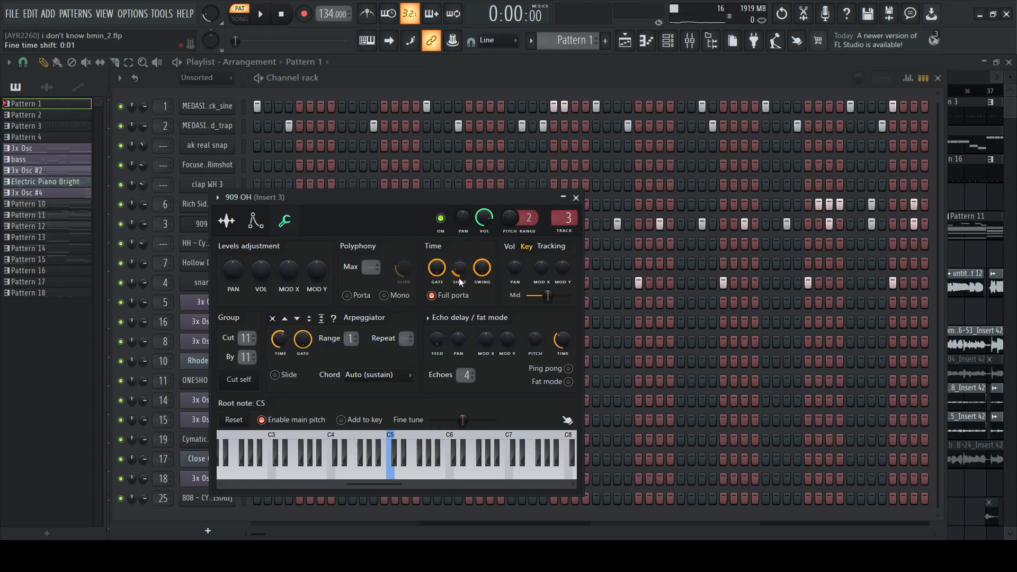
left_click(576, 198)
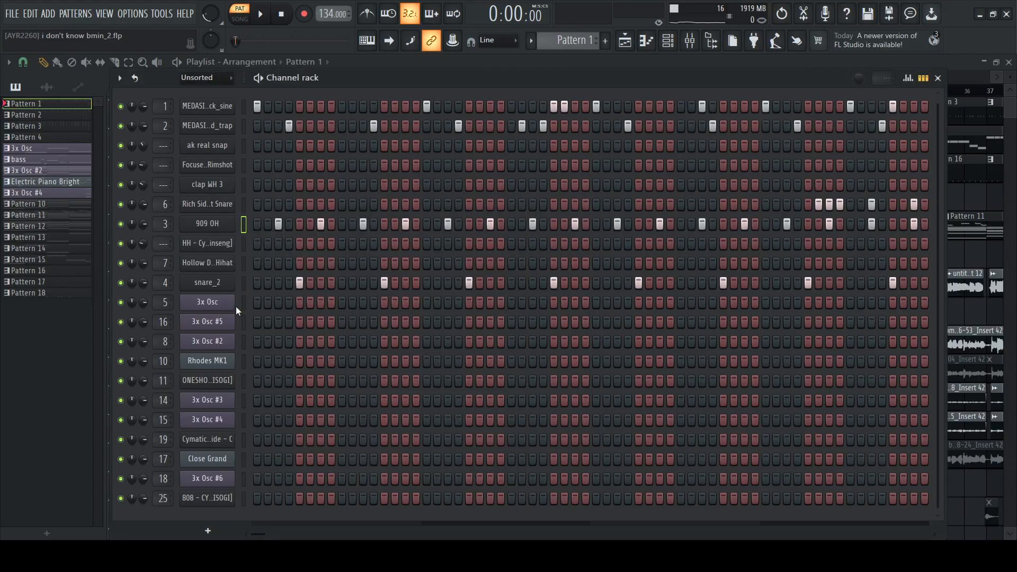
Inspect both pages of precomputed effects for the snare_2 sample, then close its channel settings
left_click(224, 284)
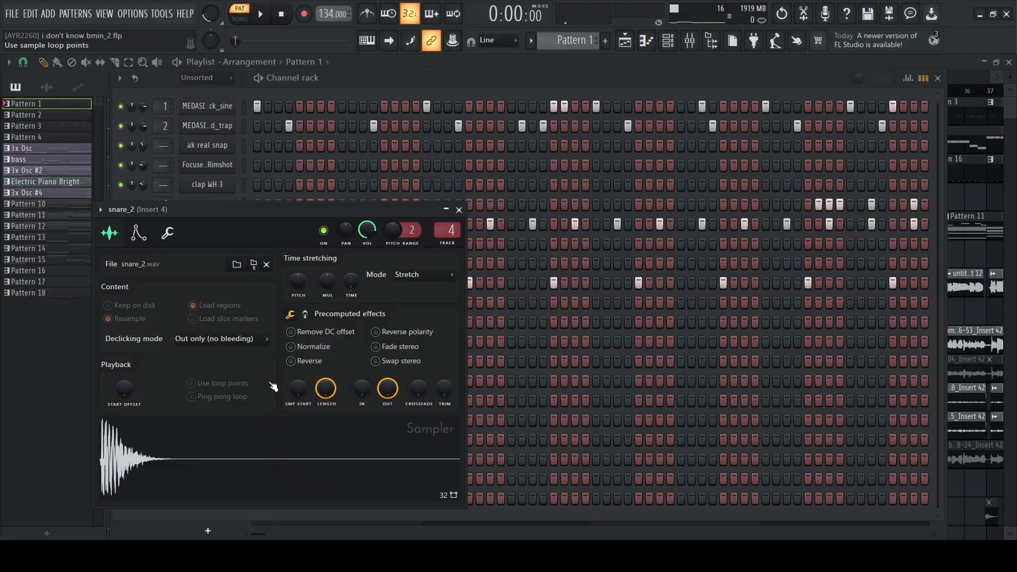
left_click(305, 314)
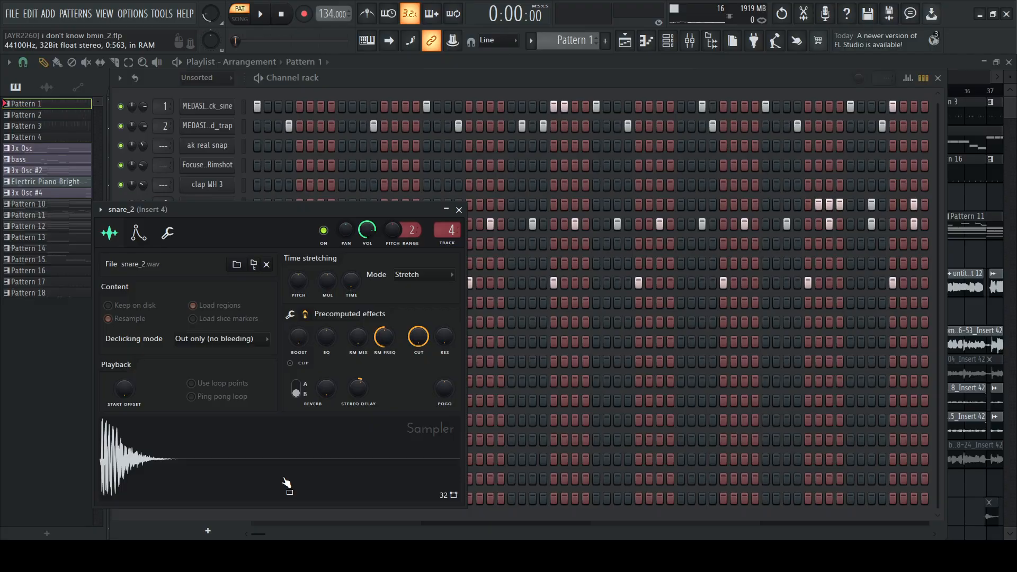
left_click(292, 316)
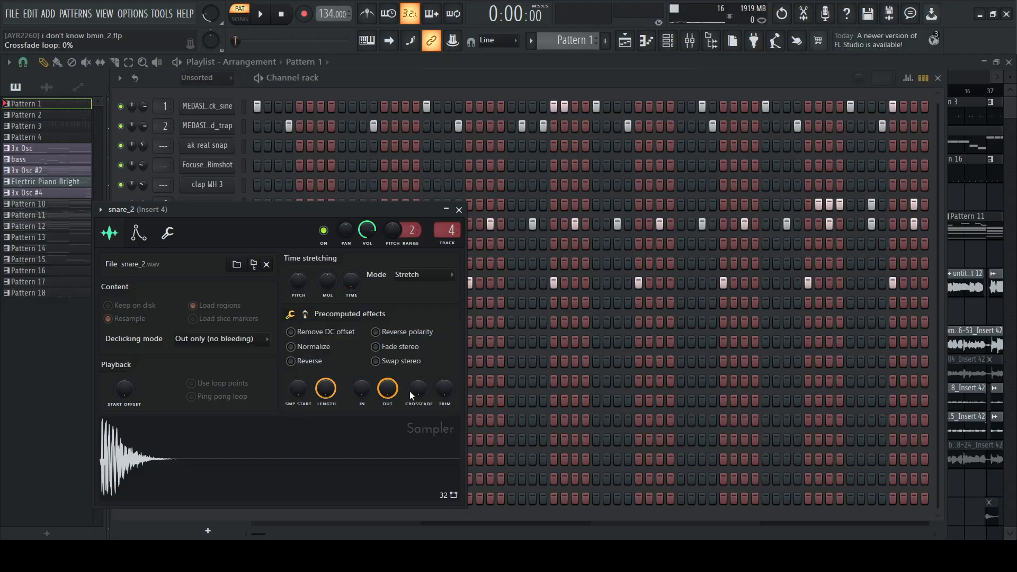
left_click(459, 210)
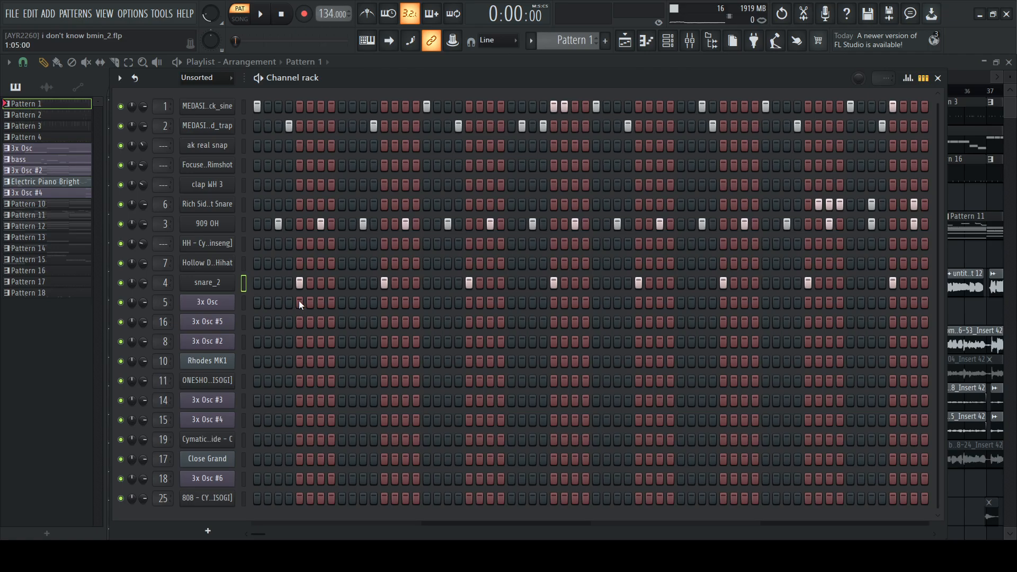
Return to the playlist, set the song position to bar 17 and solo Track 3
left_click(586, 66)
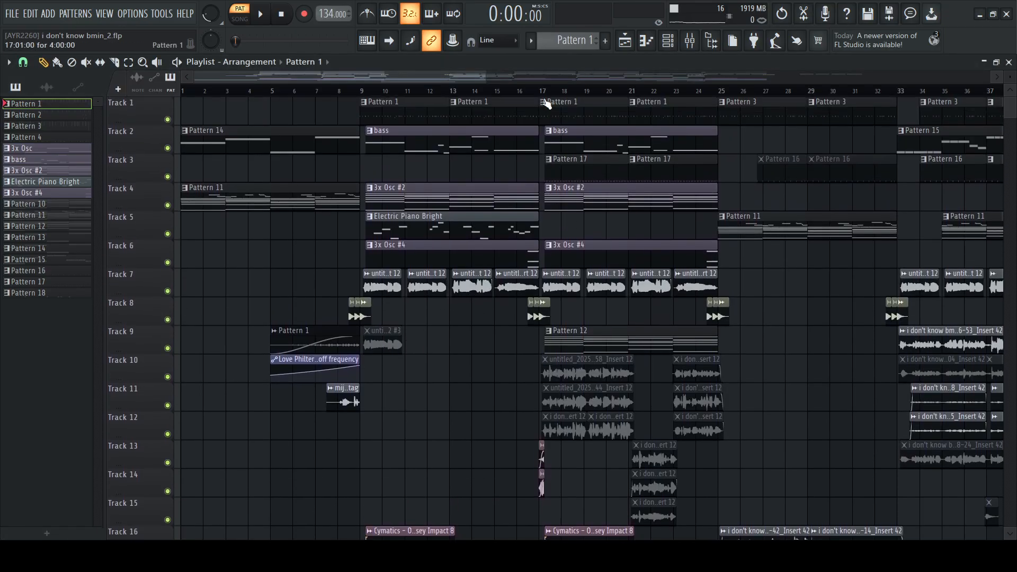
left_click(543, 91)
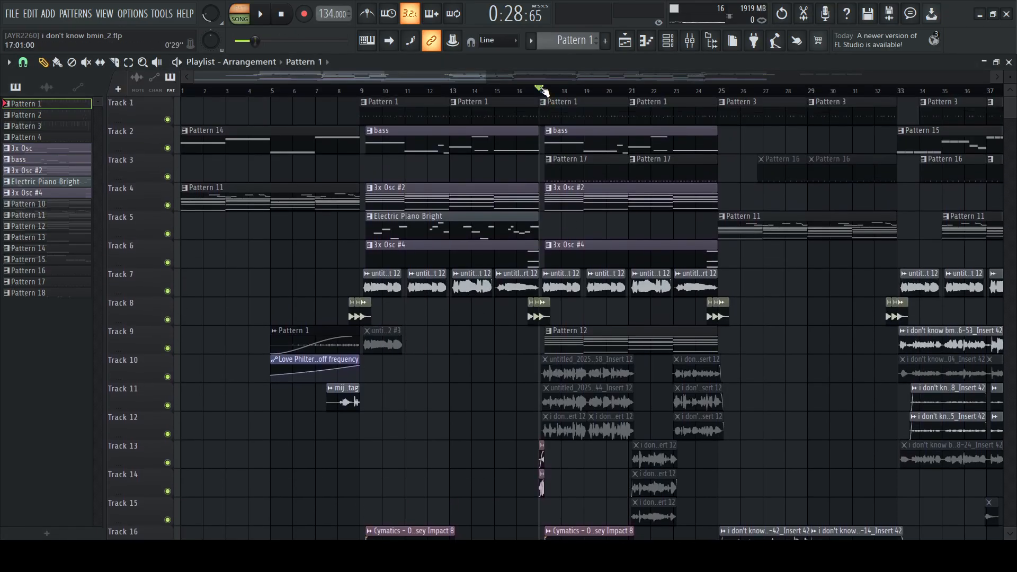
right_click(168, 176)
Play Pattern 17's Hollow Different Plick Hihat part in the piano roll and examine its note spacing and velocities
left_click(583, 170)
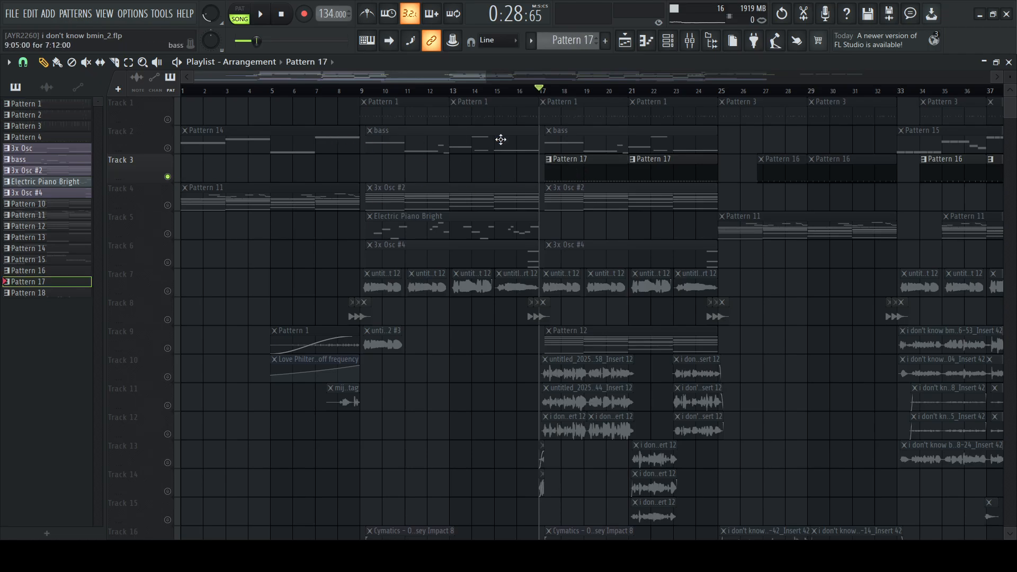
scroll(641, 100, "up", 4)
double_click(420, 161)
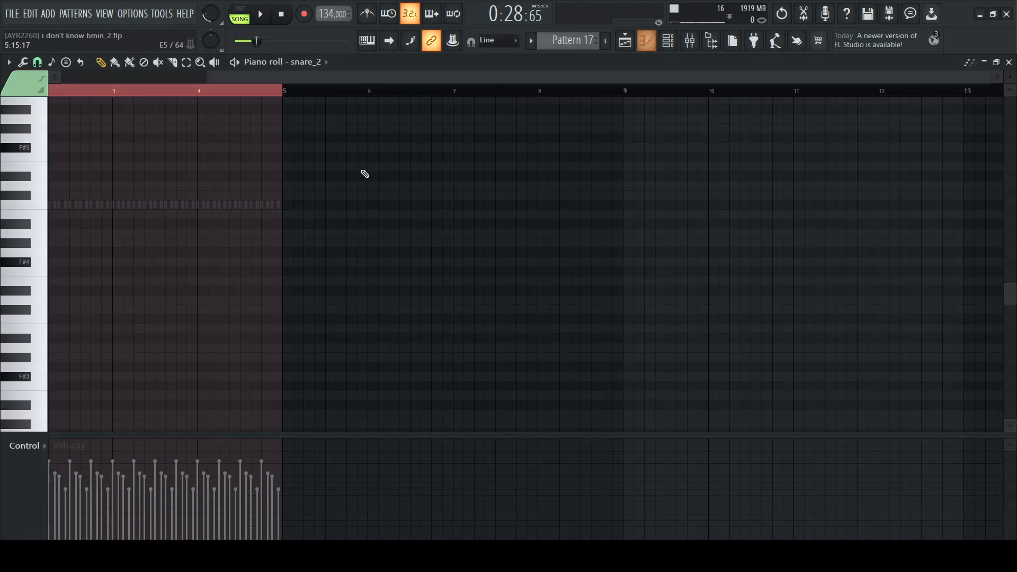
scroll(368, 219, "left", 2)
double_click(200, 206)
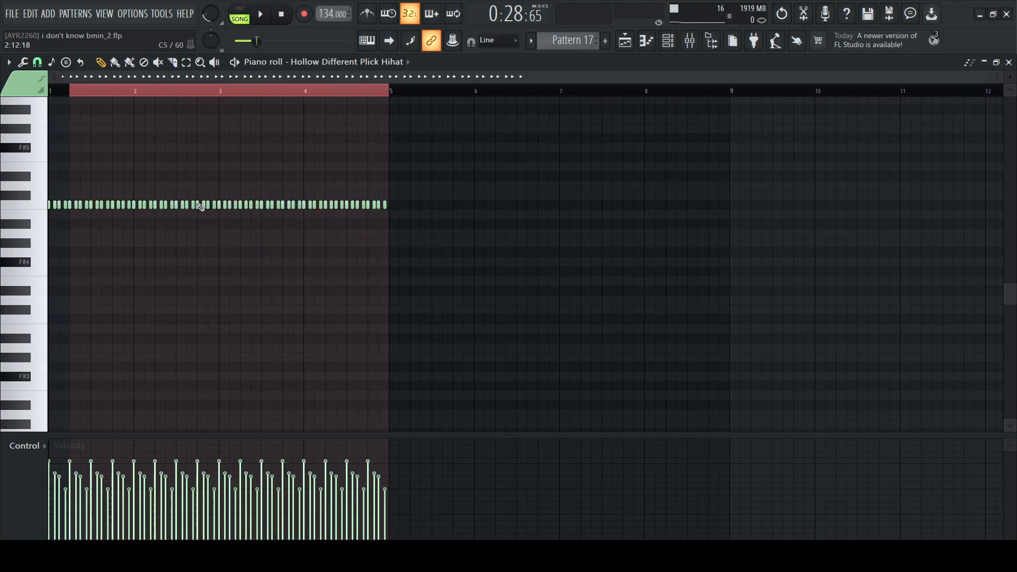
key("space")
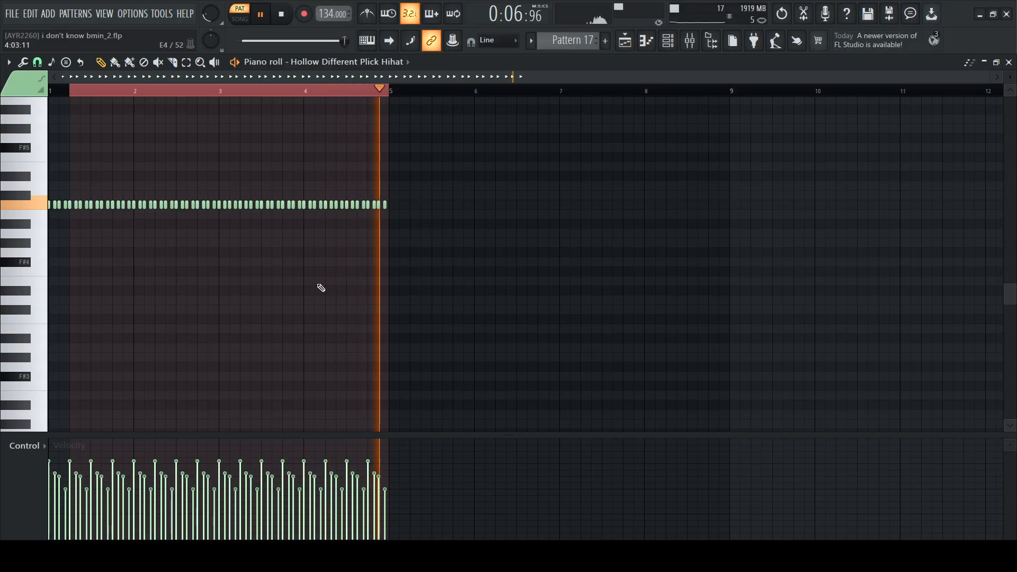
key("space")
scroll(143, 92, "up", 4)
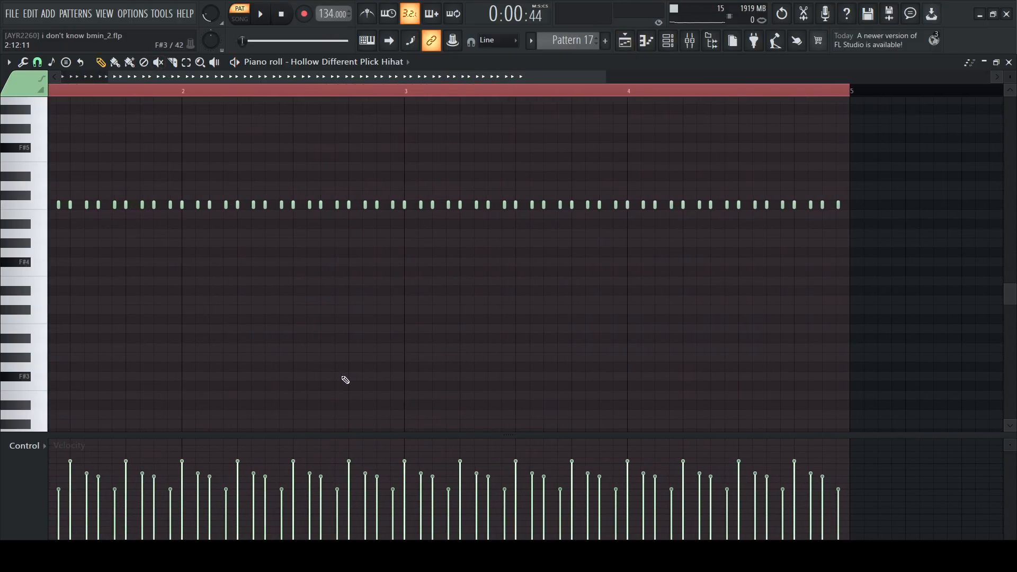
scroll(345, 380, "left", 2)
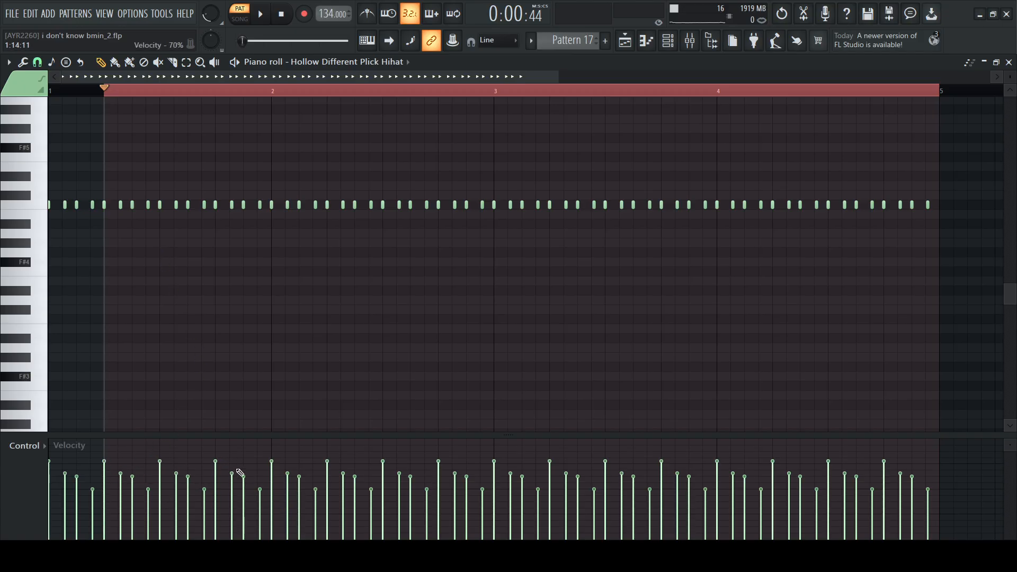
scroll(222, 209, "up", 3)
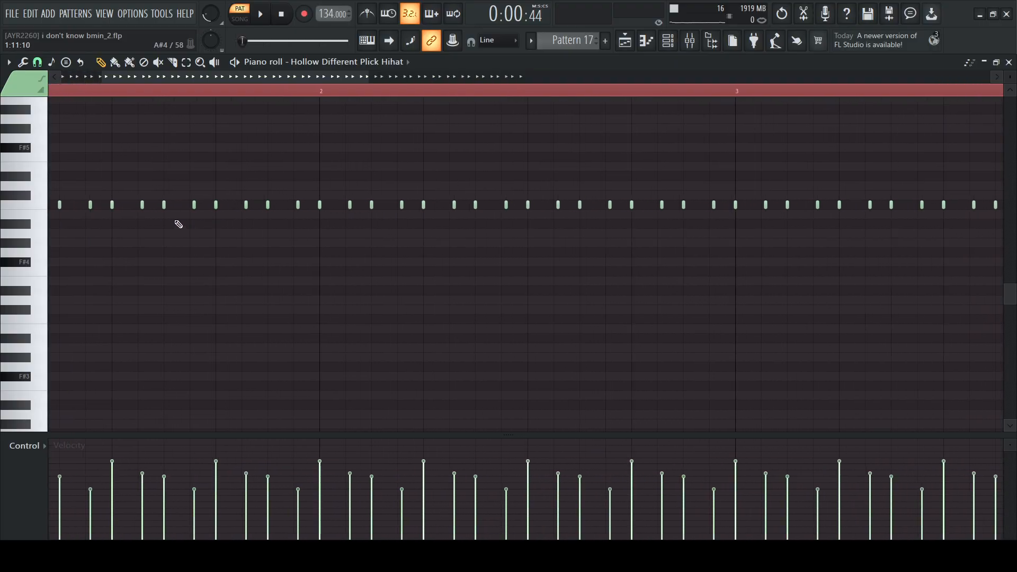
Return to the playlist, set the song position to bar 17 and unmute Track 1 alongside Track 3
left_click(625, 41)
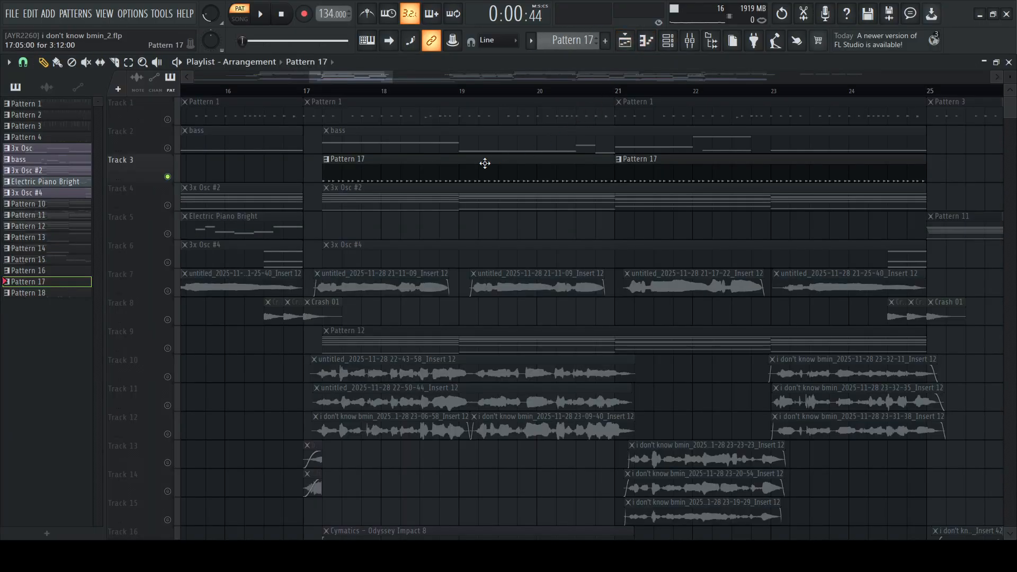
left_click(313, 93)
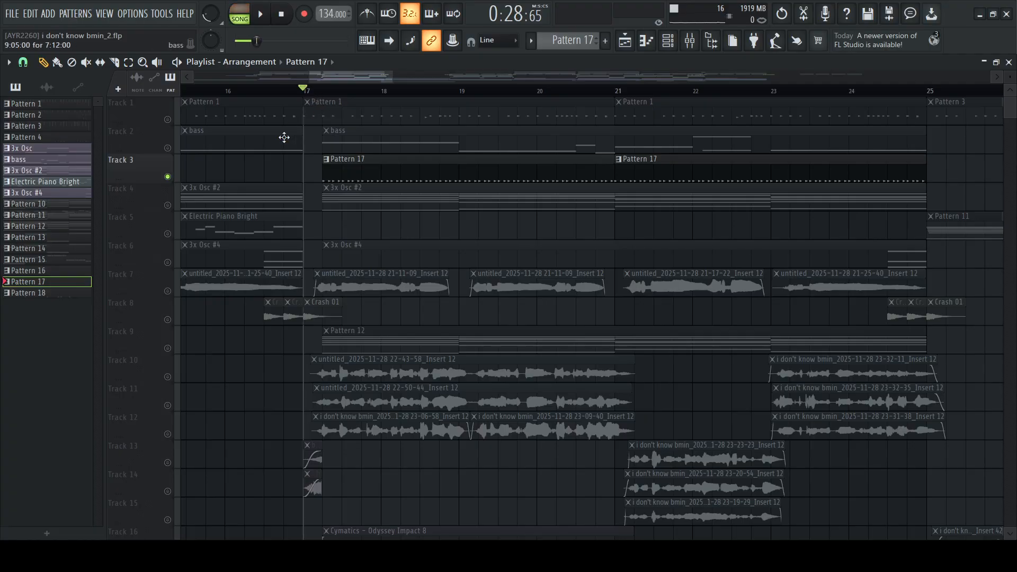
left_click(167, 120)
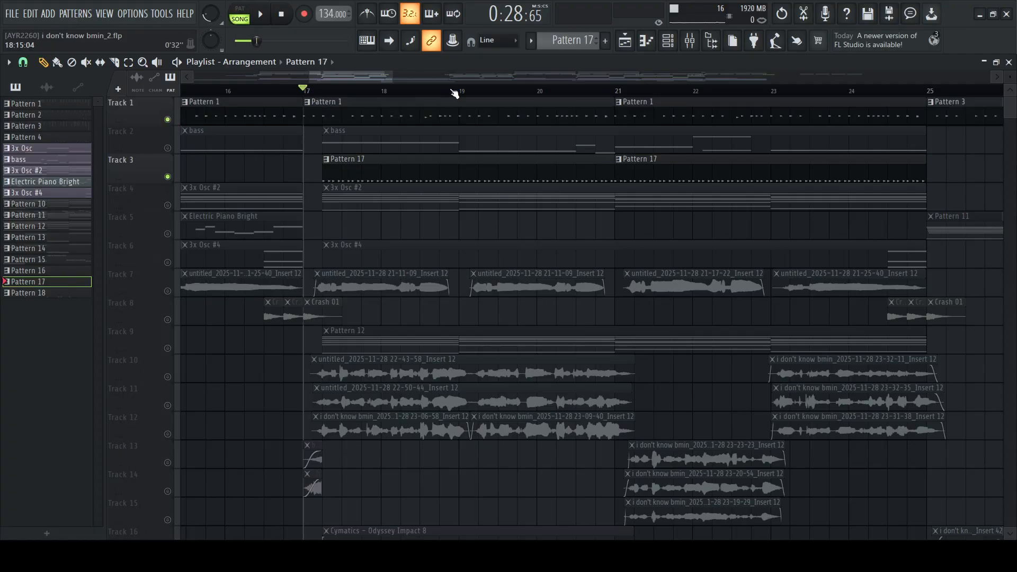
Play Tracks 1 and 3 together from bar 17 to hear the drums with the Pattern 17 hi-hat layer
scroll(454, 94, "down", 3)
key("space")
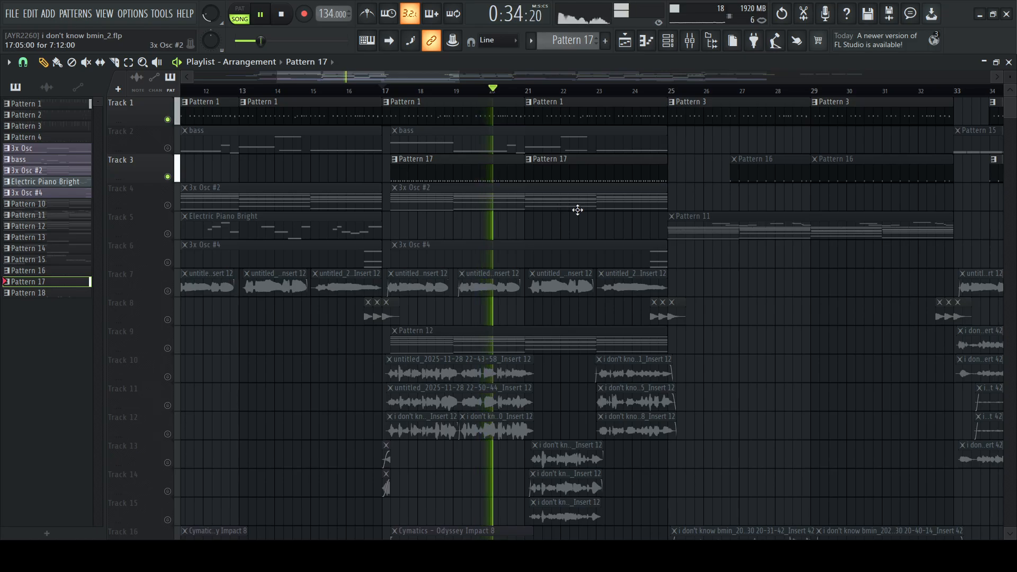
key("space")
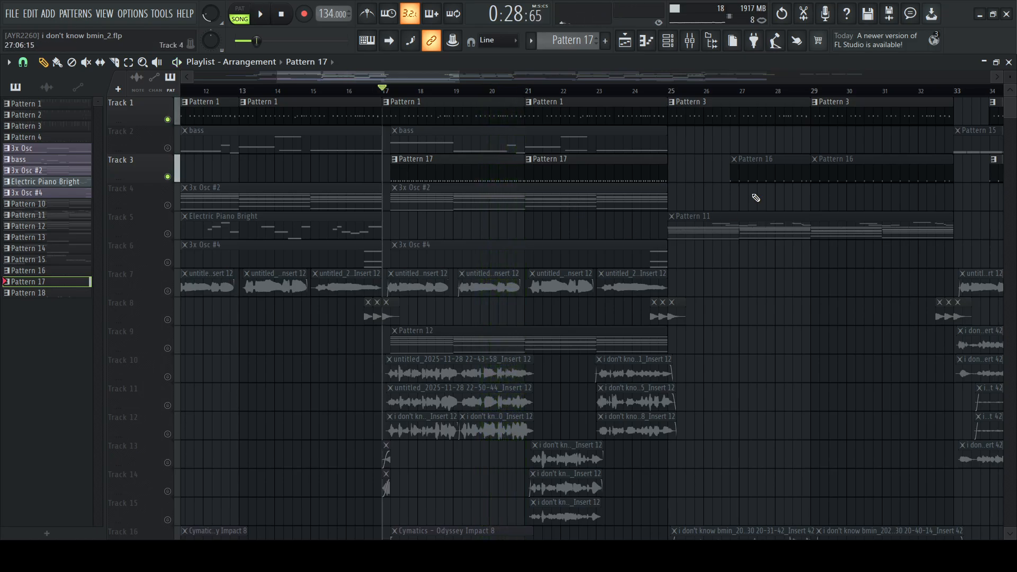
Set the song position to bar 33, just ahead of the Pattern 3 and Pattern 16 clips
scroll(537, 166, "right", 5)
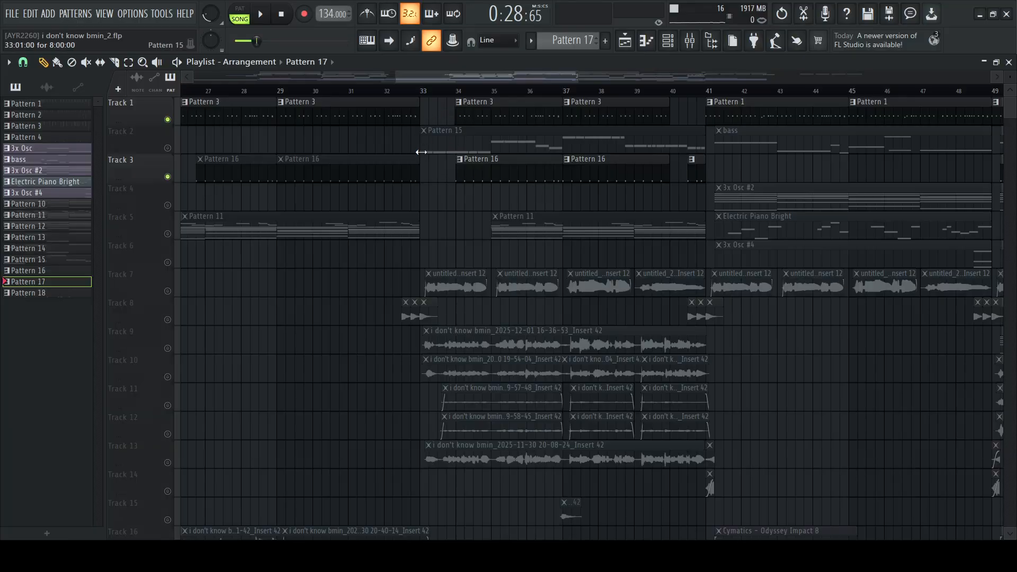
left_click(425, 93)
left_click(462, 96)
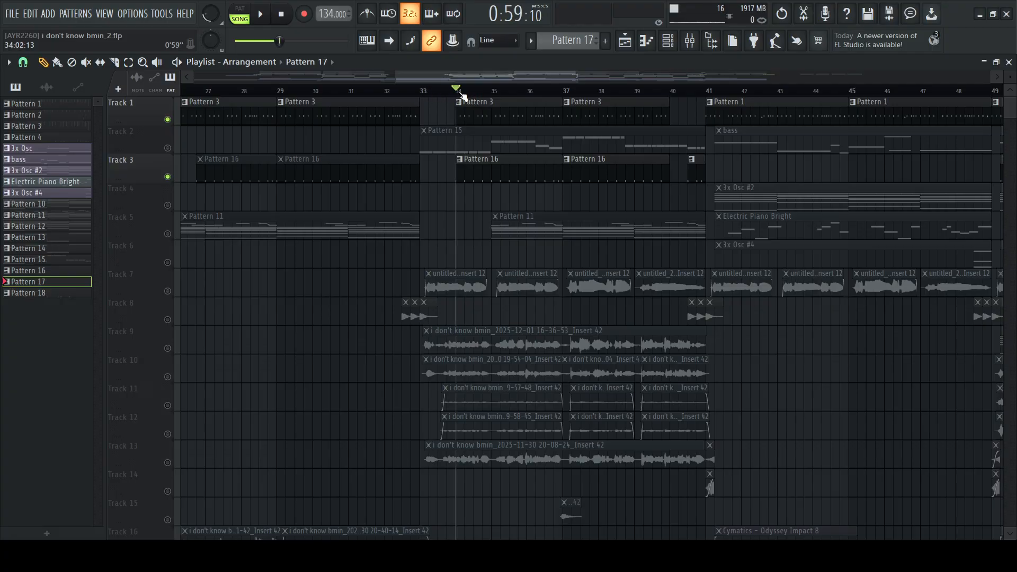
scroll(457, 100, "down", 2)
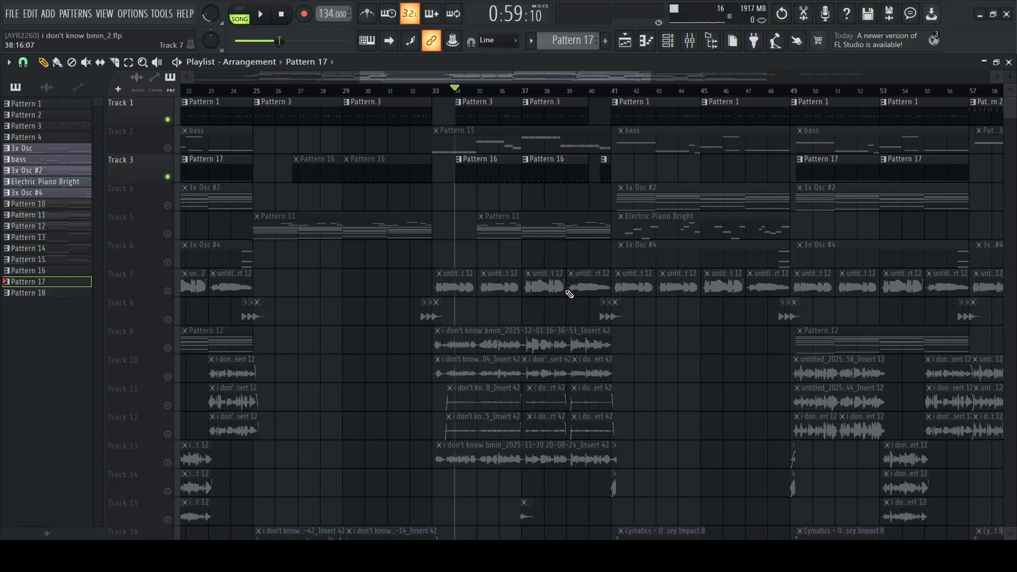
scroll(466, 93, "up", 2)
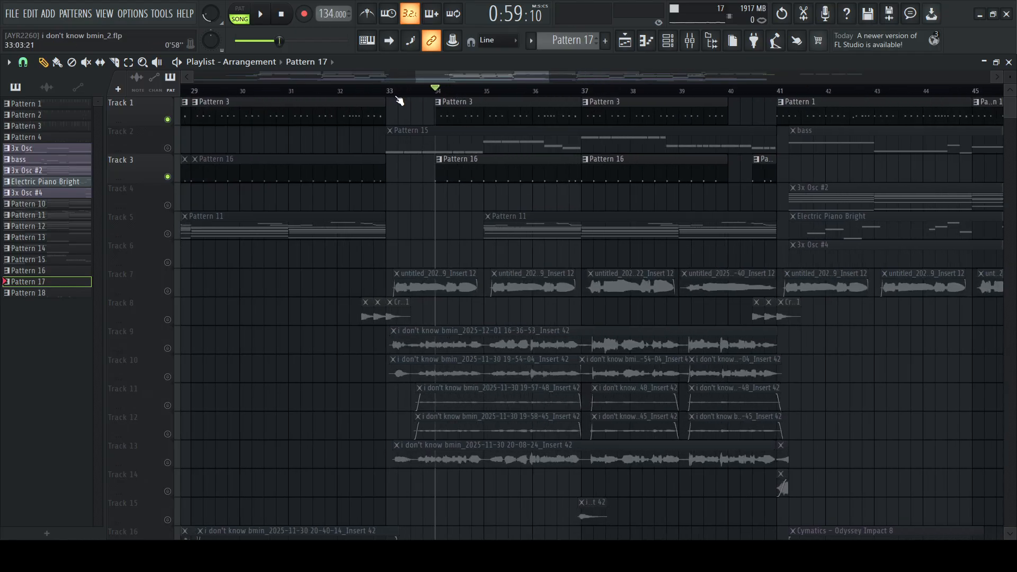
left_click(388, 91)
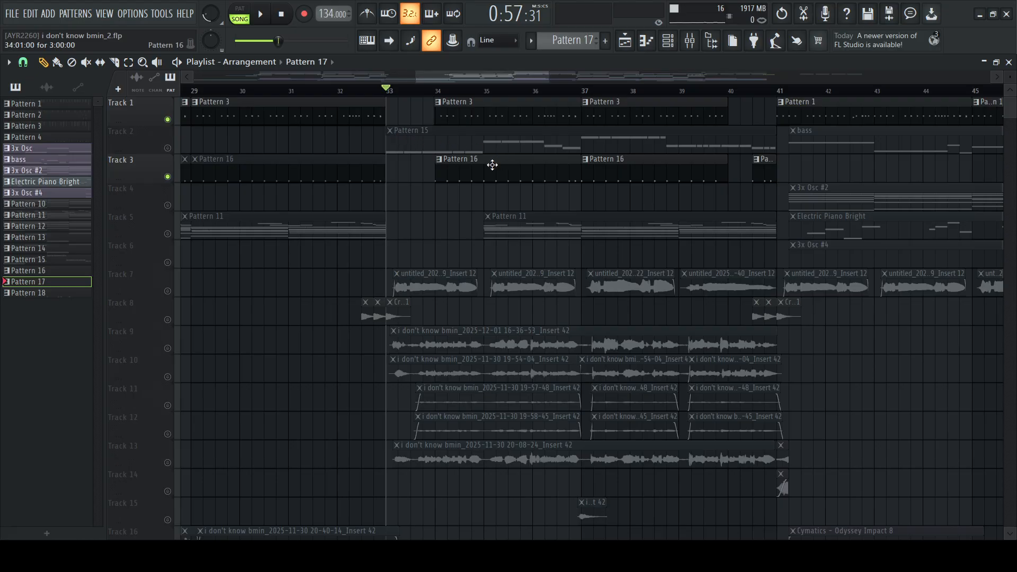
Play the section from bar 33, examine Pattern 16 in the channel rack, then return to the playlist
key("space")
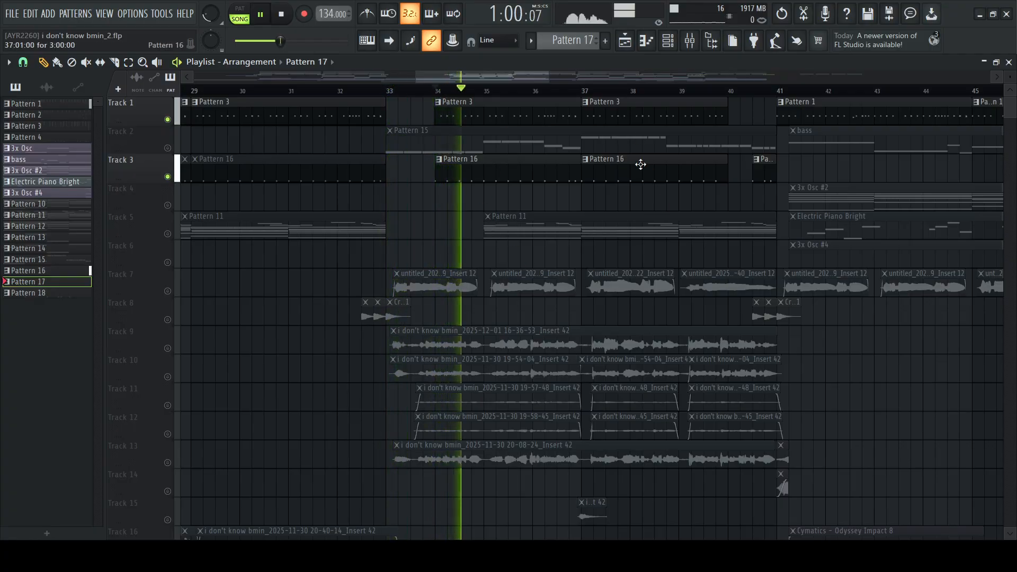
left_click(509, 170)
left_click(669, 42)
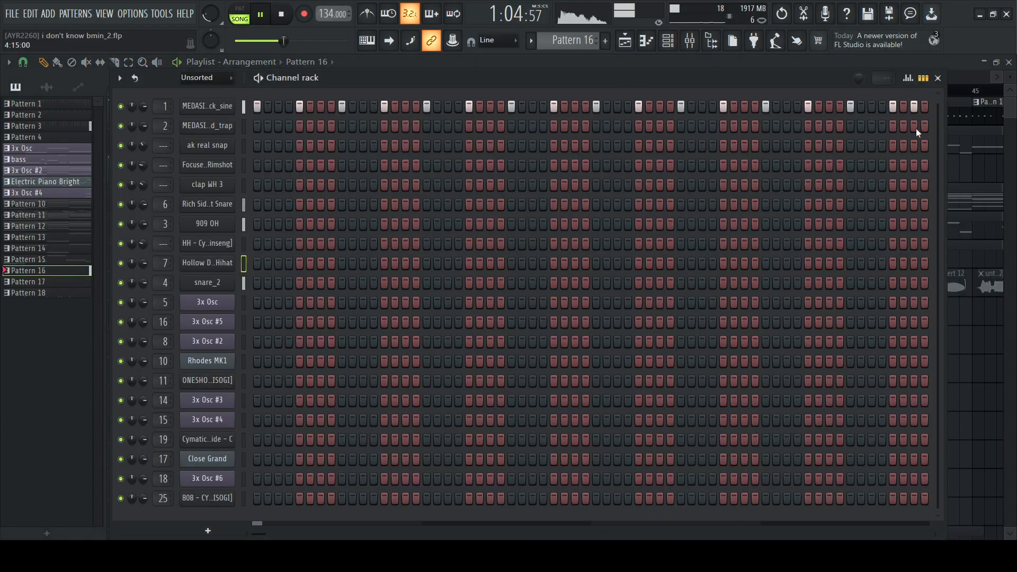
key("space")
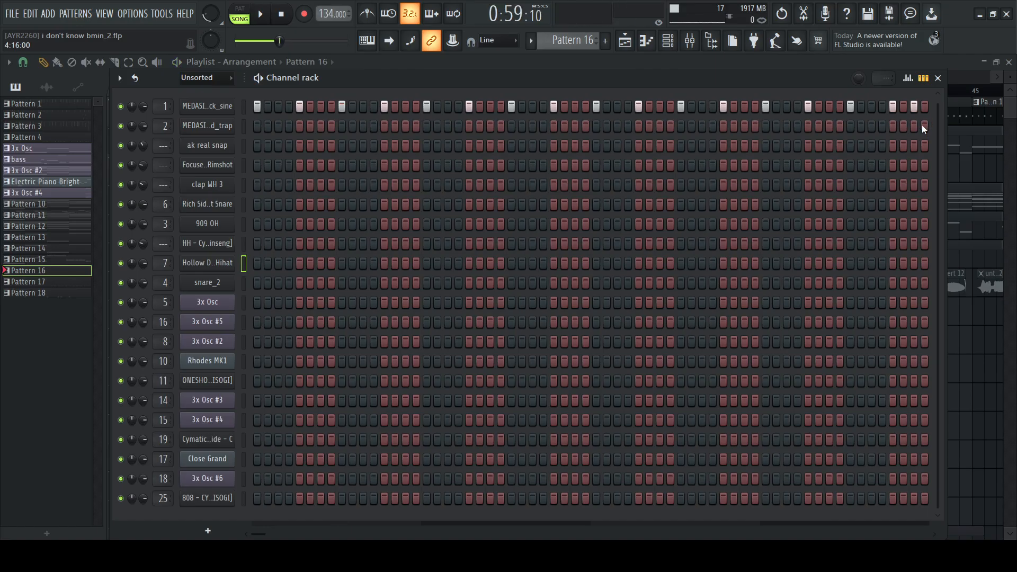
left_click(758, 58)
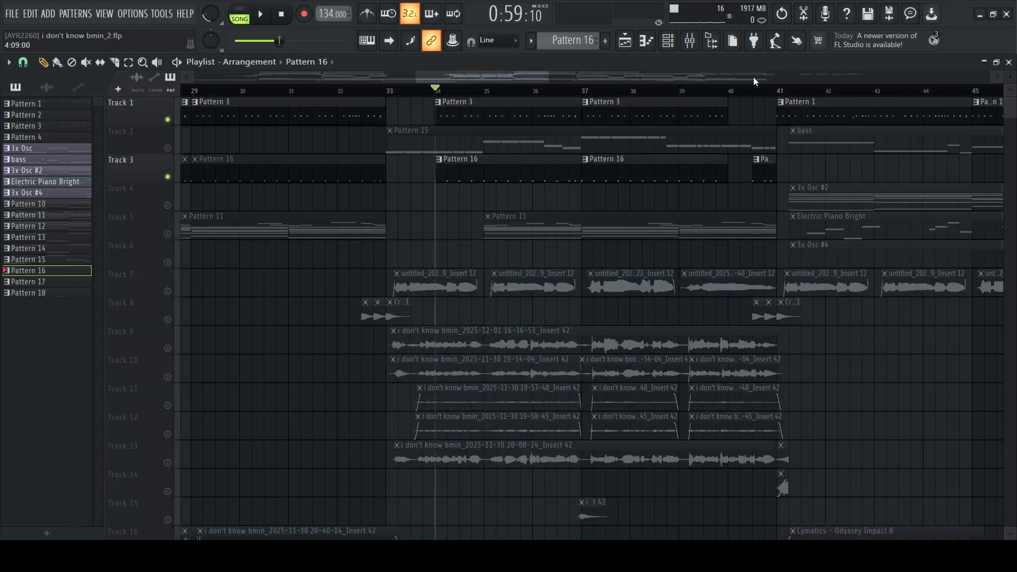
Set the song position to bar 57, at the start of the first Pattern 2 clip on Track 1
scroll(768, 108, "down", 5)
scroll(794, 169, "right", 8)
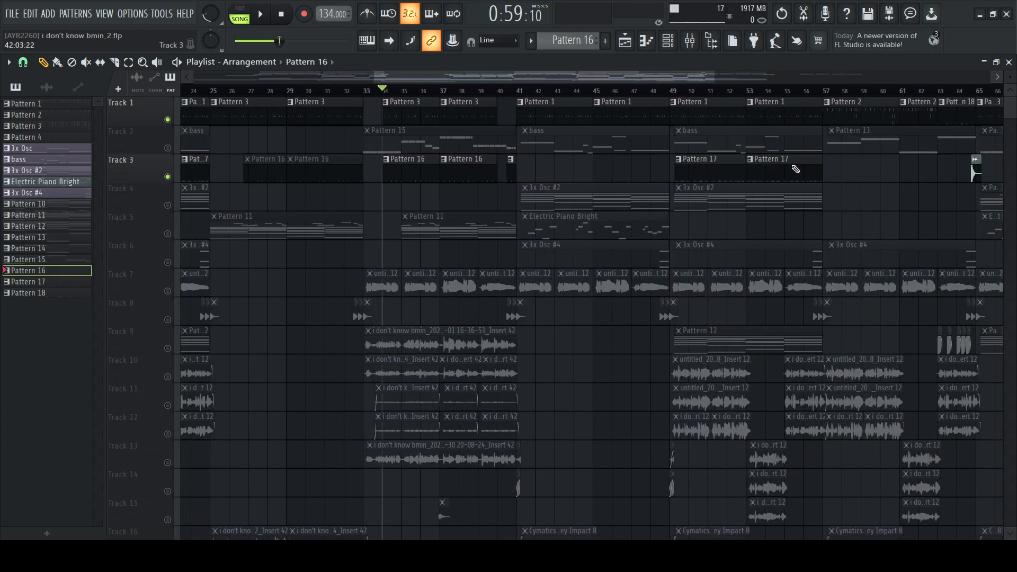
scroll(794, 170, "left", 1)
scroll(557, 141, "up", 5)
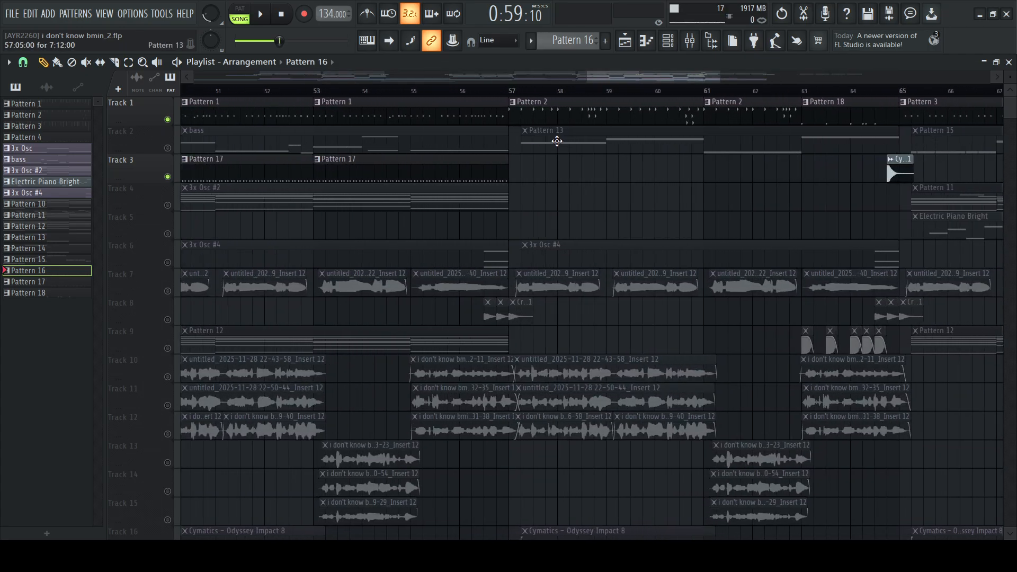
scroll(558, 141, "left", 1)
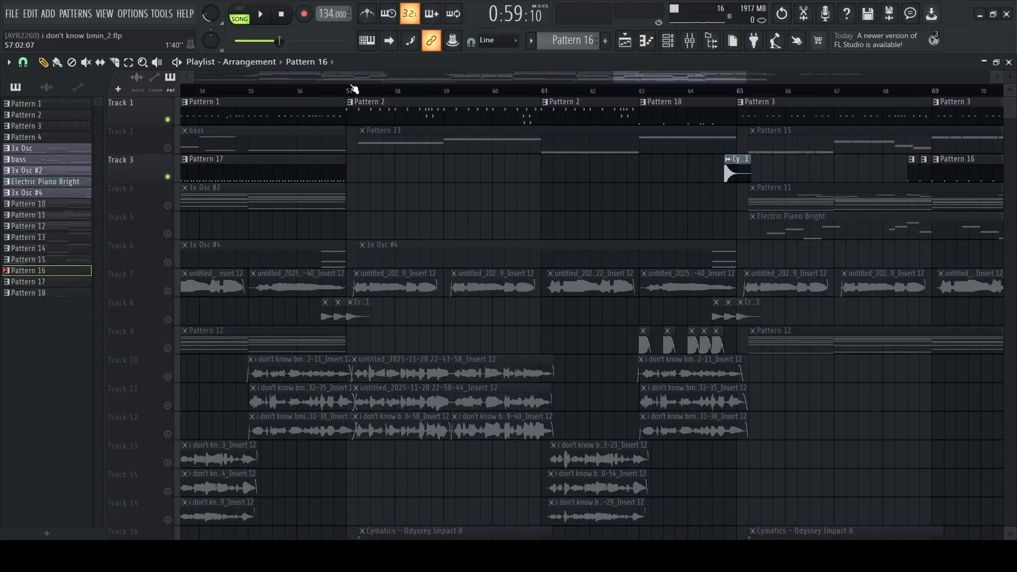
left_click(348, 94)
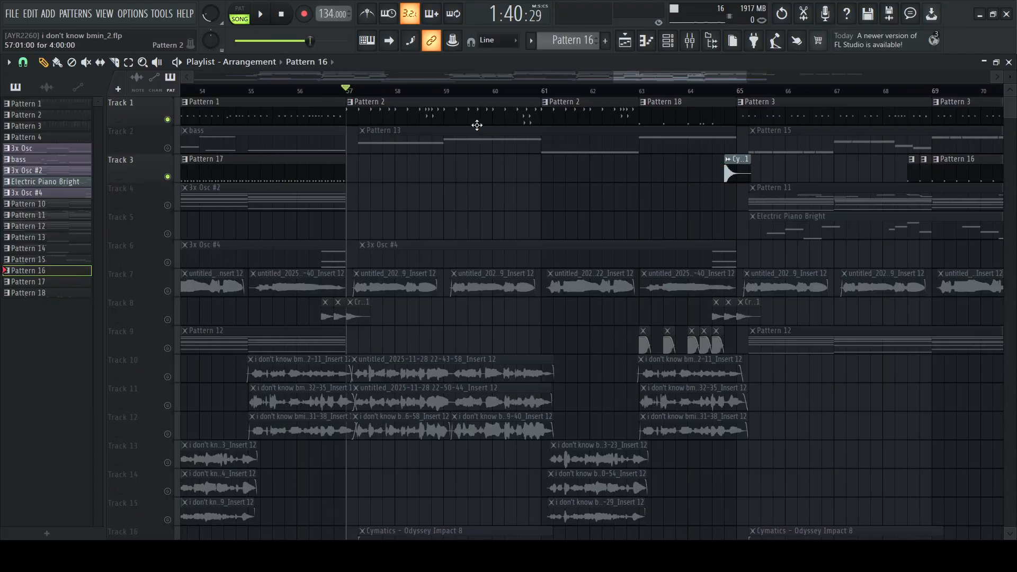
Open Pattern 2 in the channel rack, select the ak real snap channel and play the section from bar 57
double_click(478, 122)
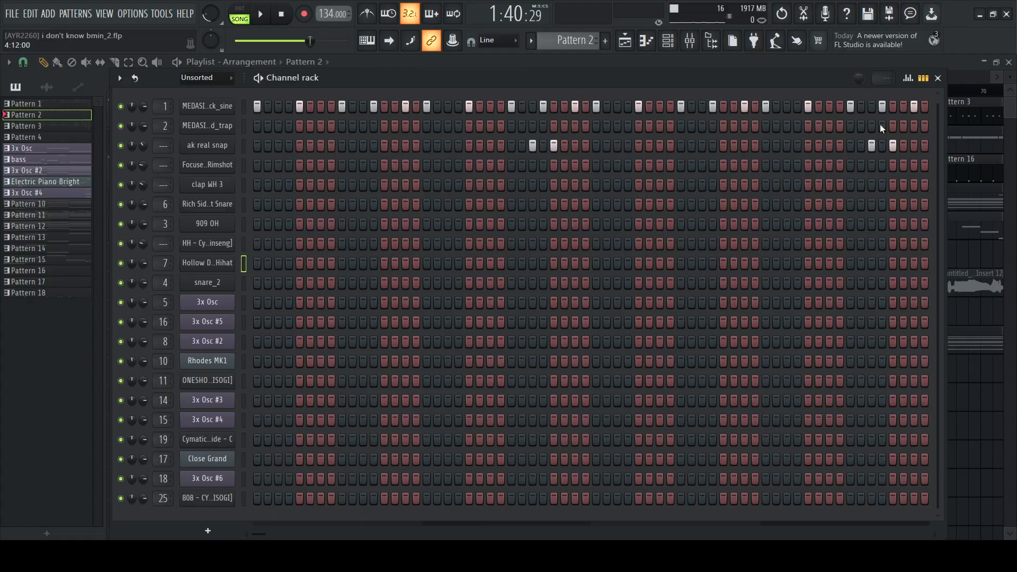
left_click(243, 141)
key("space")
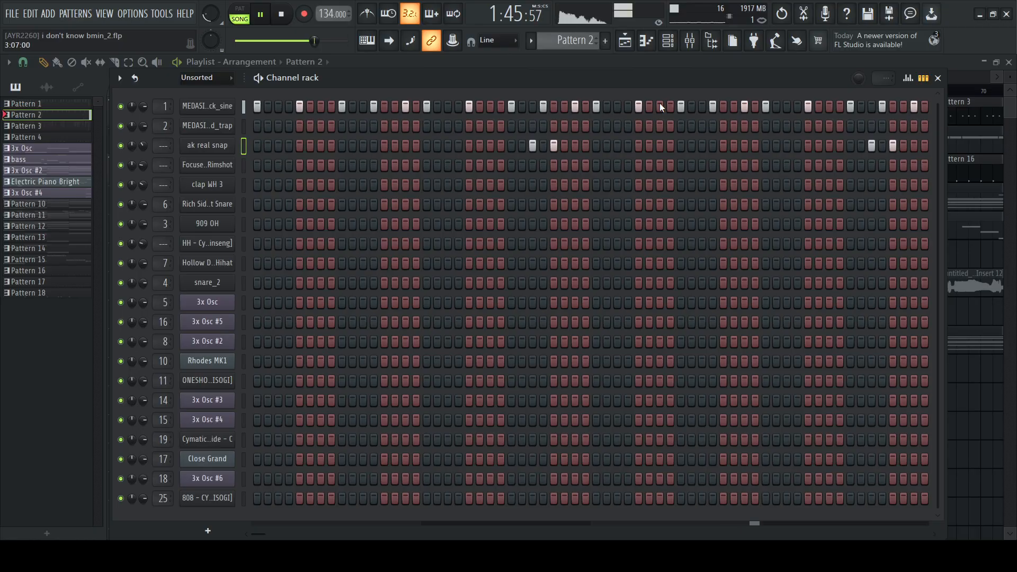
key("space")
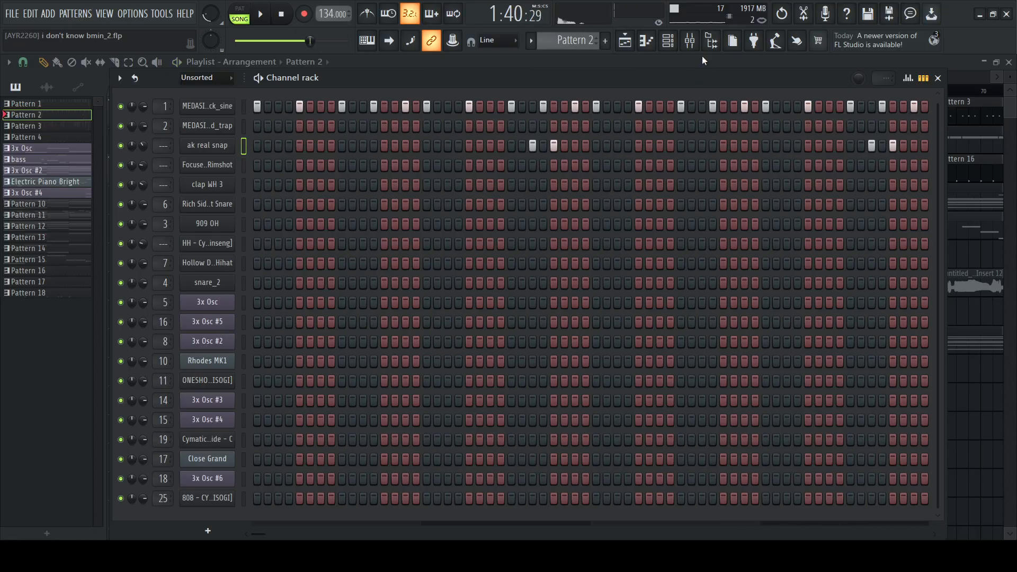
Examine the ak real snap notes and velocities of Pattern 2 in the piano roll, then return to the playlist
left_click(646, 40)
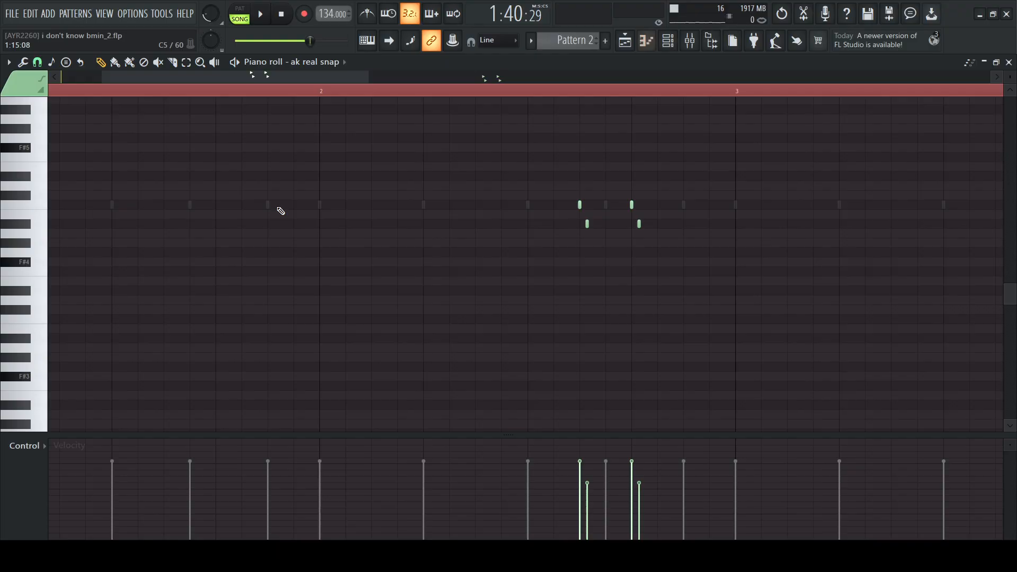
scroll(604, 82, "down", 3)
scroll(606, 93, "down", 5)
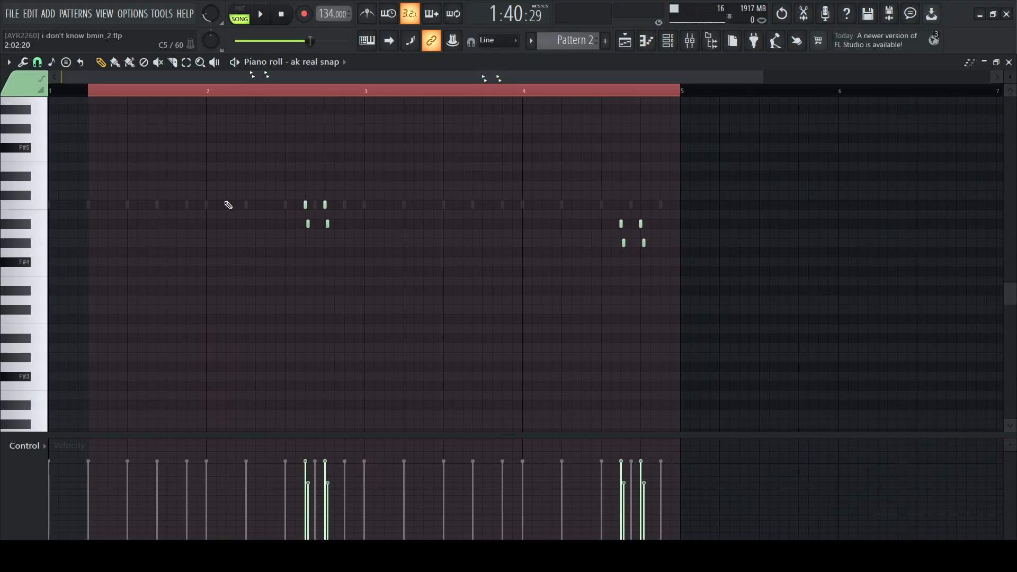
left_click(625, 41)
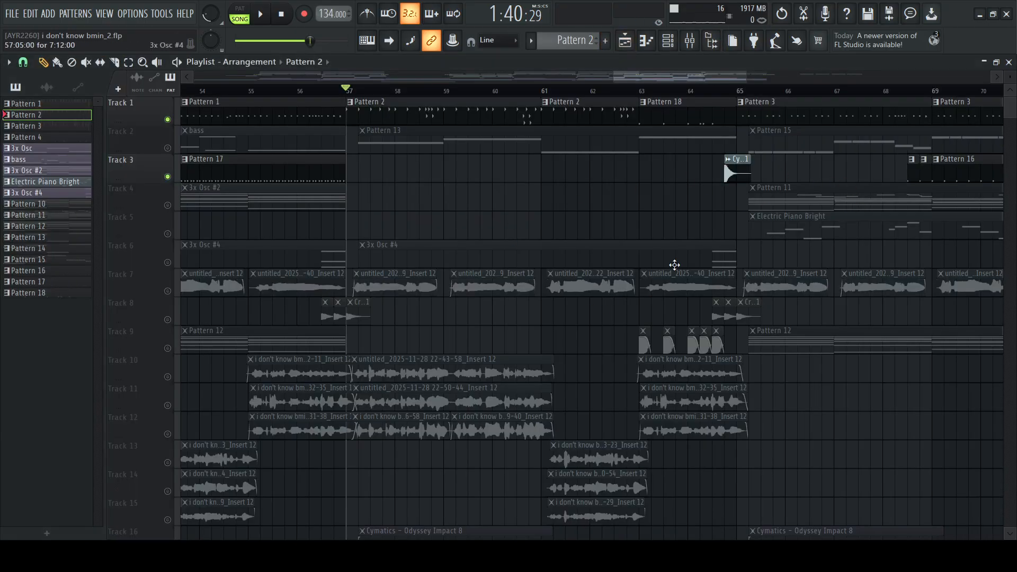
Solo Track 7 with its recorded audio clips and set the song position to bar 9
scroll(547, 109, "down", 4)
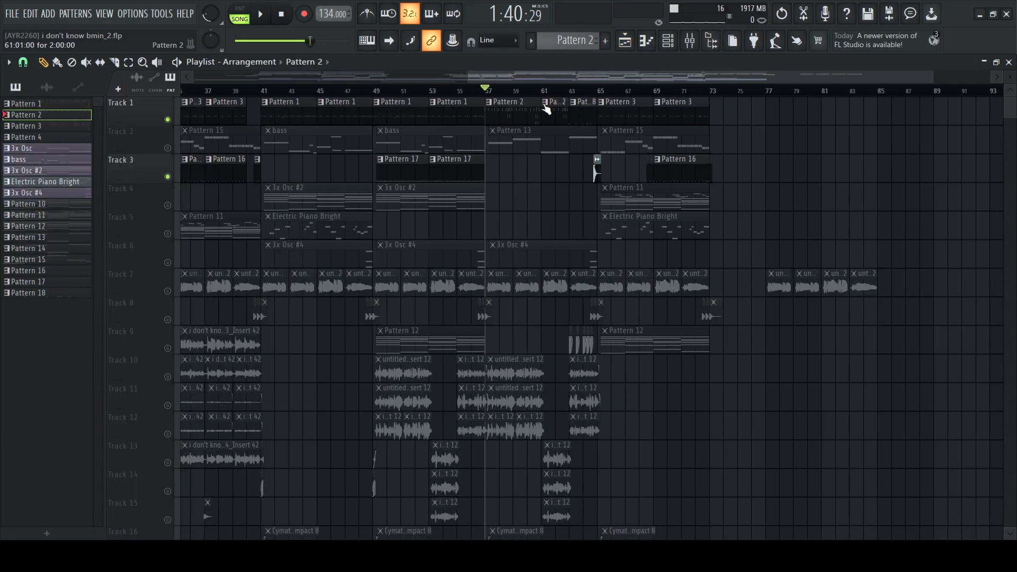
scroll(677, 247, "left", 6)
scroll(395, 229, "down", 3)
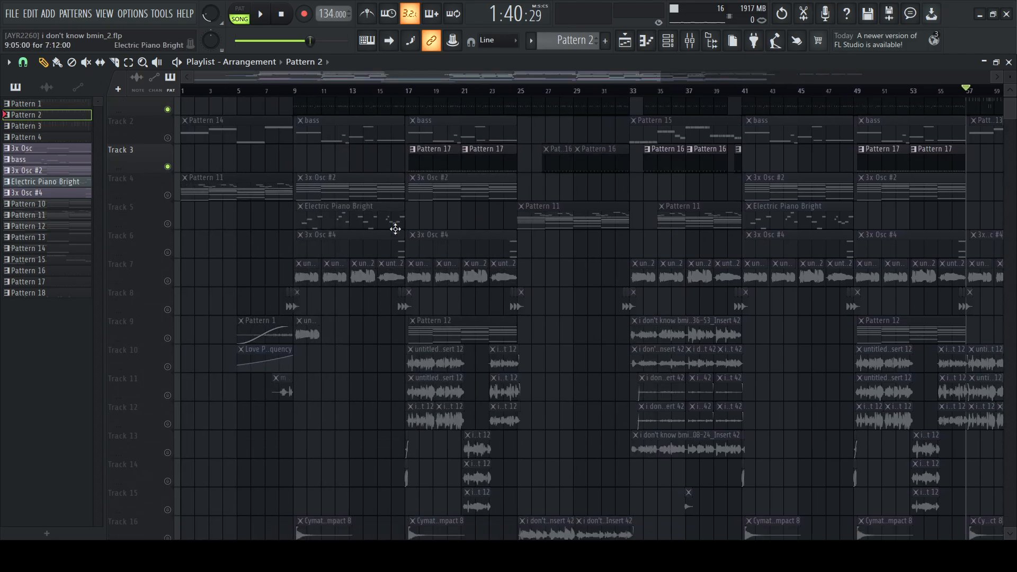
left_click(162, 205)
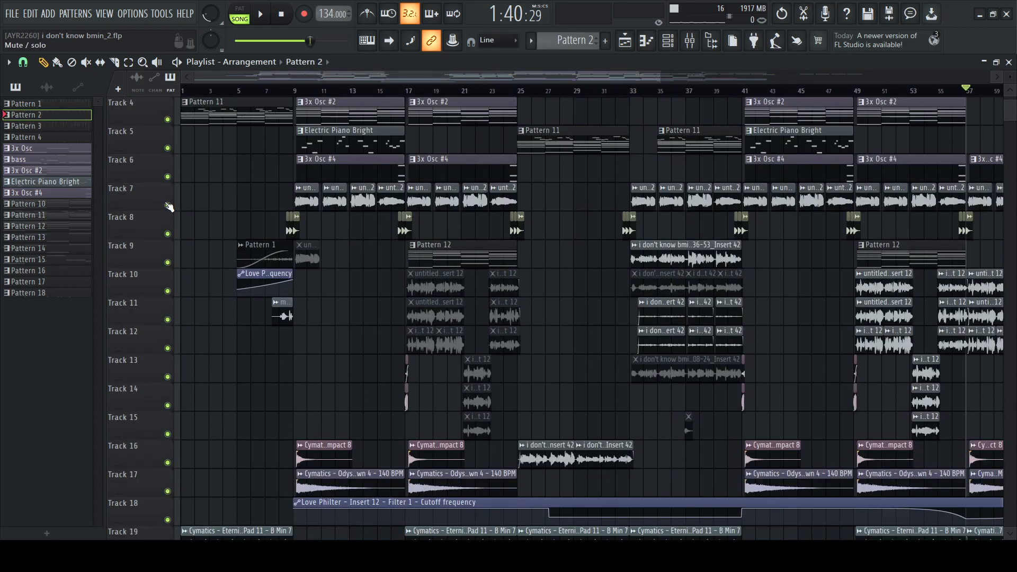
scroll(295, 100, "up", 5)
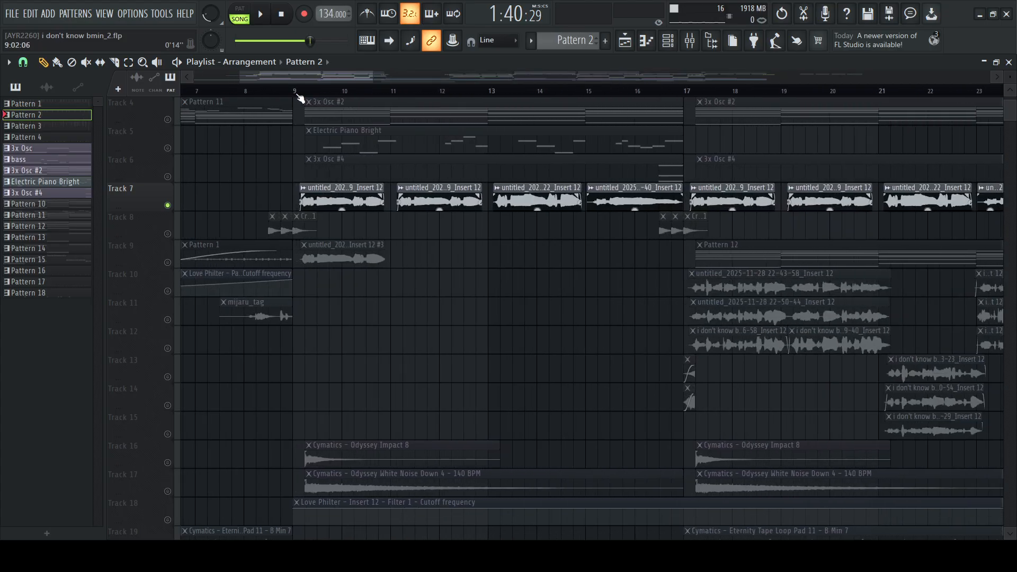
left_click(295, 91)
Unmute Track 18 with the Love Philter cutoff frequency automation alongside Track 7
scroll(429, 240, "down", 5)
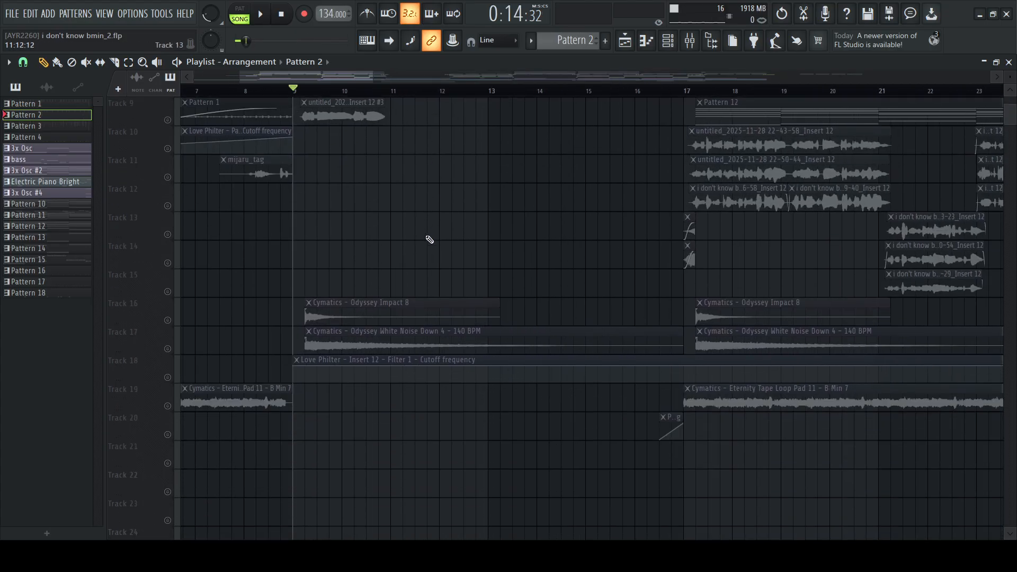
left_click(170, 378)
scroll(390, 336, "up", 5)
scroll(407, 325, "up", 3)
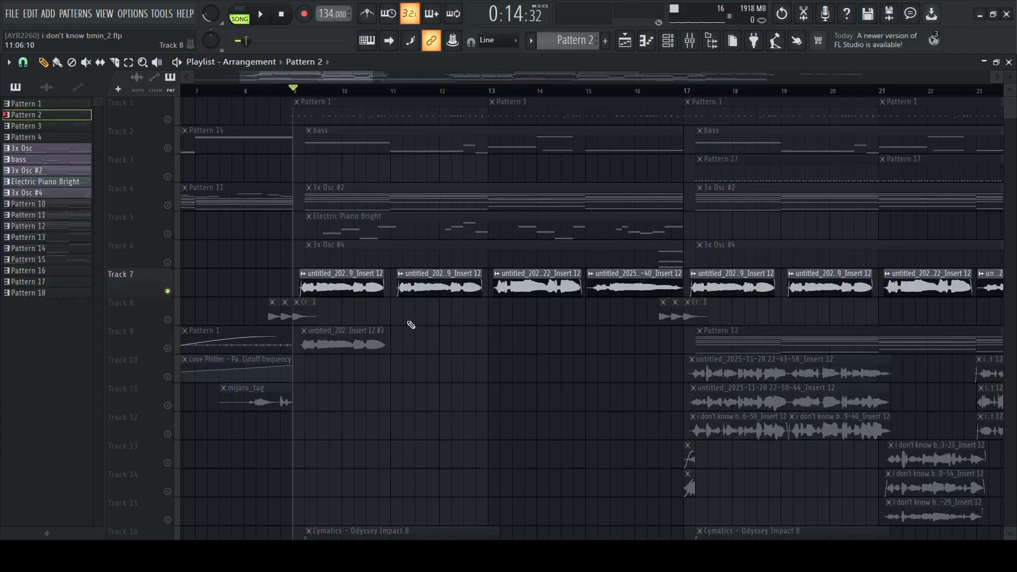
Play the Track 7 audio clips from bar 9 with the filter automation active
scroll(418, 296, "down", 2)
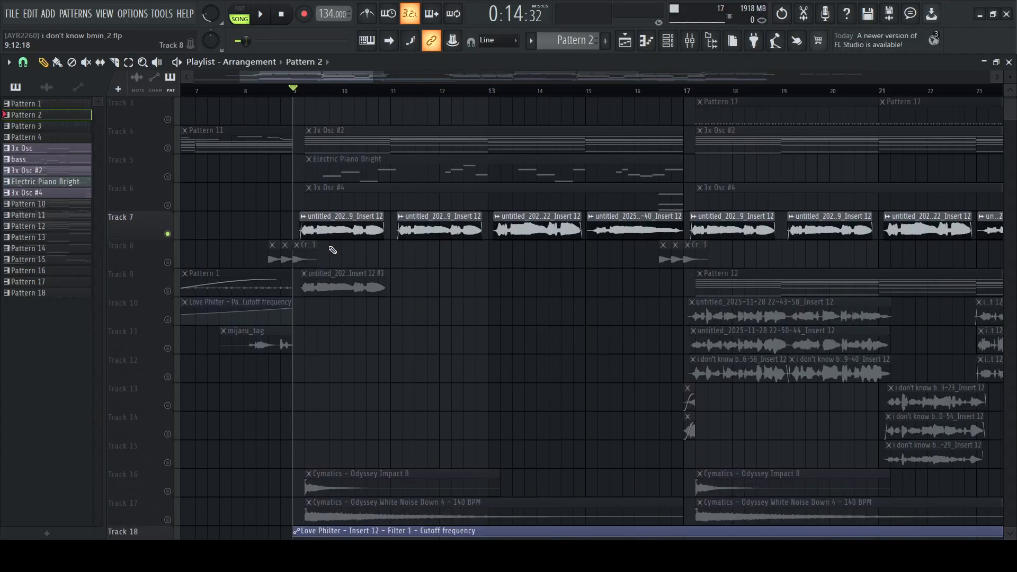
key("space")
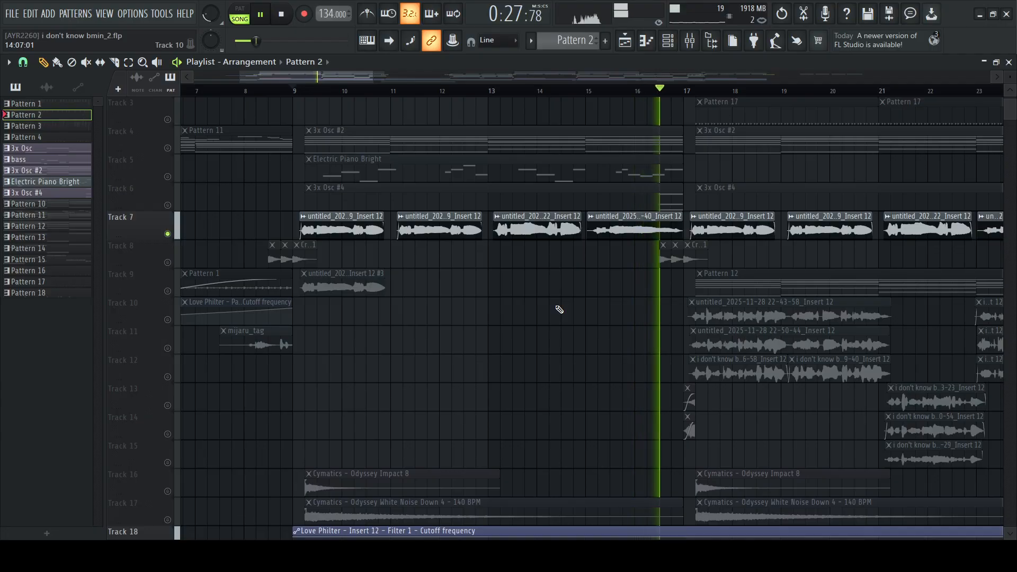
key("space")
Set the song position to bar 77 and play the four separate audio clips at the end of Track 7
scroll(571, 308, "right", 10)
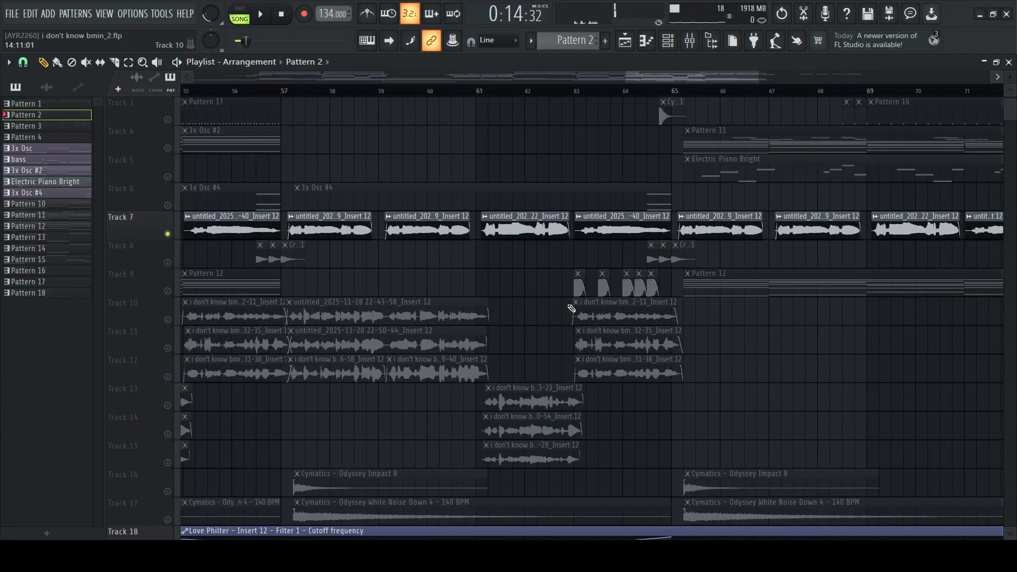
scroll(571, 308, "down", 3)
scroll(571, 308, "right", 4)
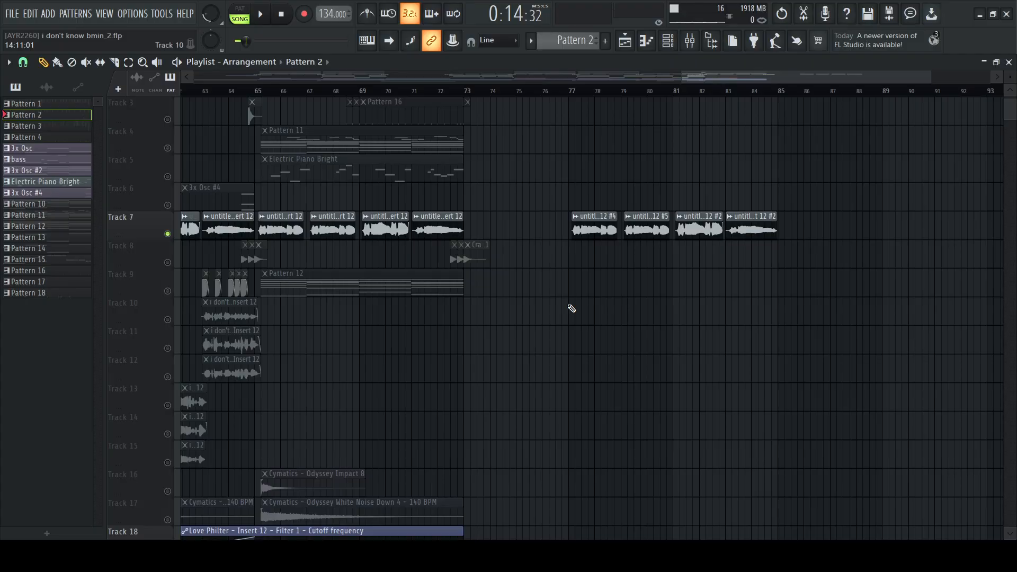
left_click(573, 93)
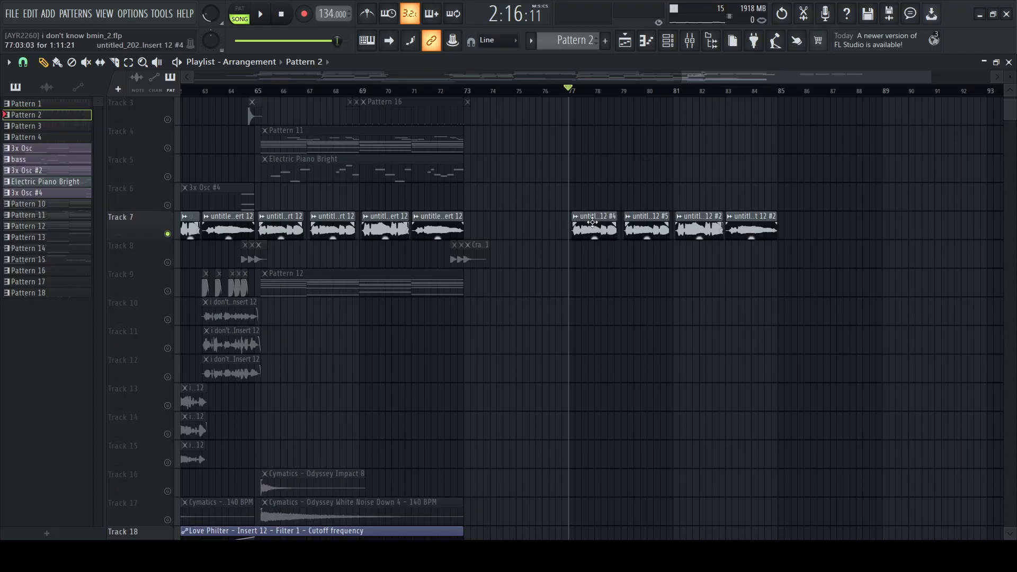
key("space")
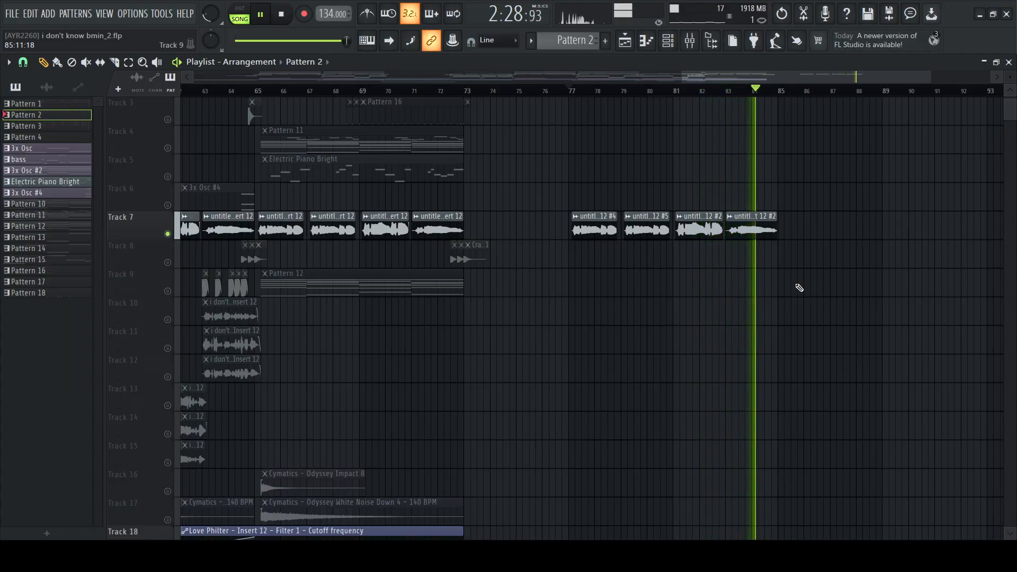
key("space")
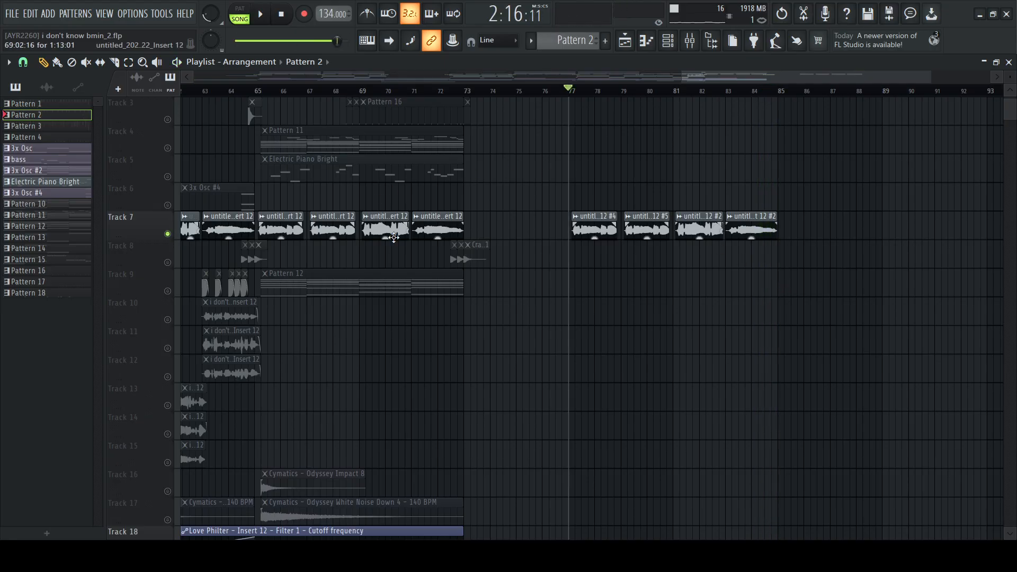
scroll(491, 245, "left", 4)
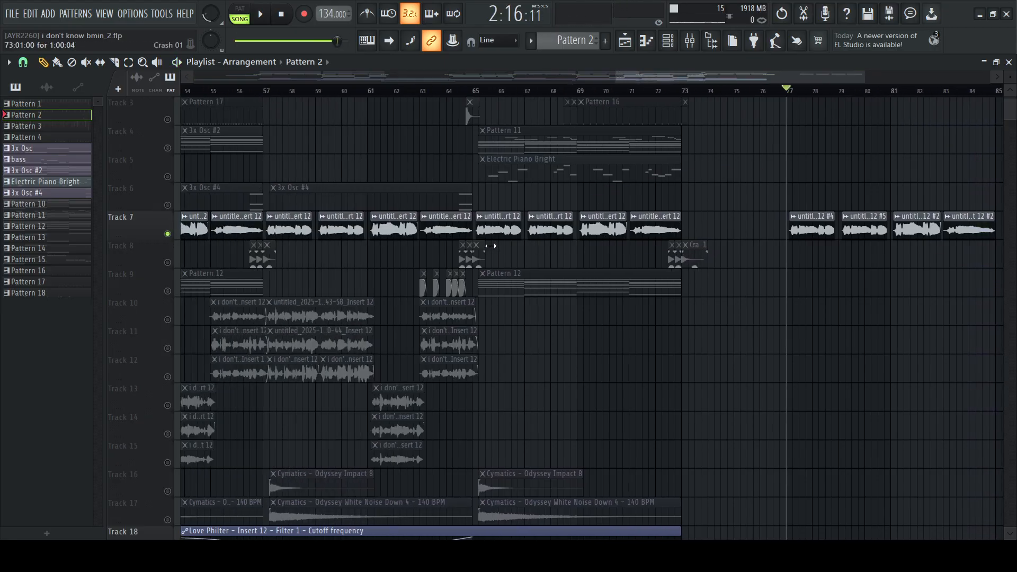
Set the song position to bar 65 and inspect the channel settings of the Track 7 audio clip starting there
left_click(476, 90)
scroll(477, 90, "up", 3)
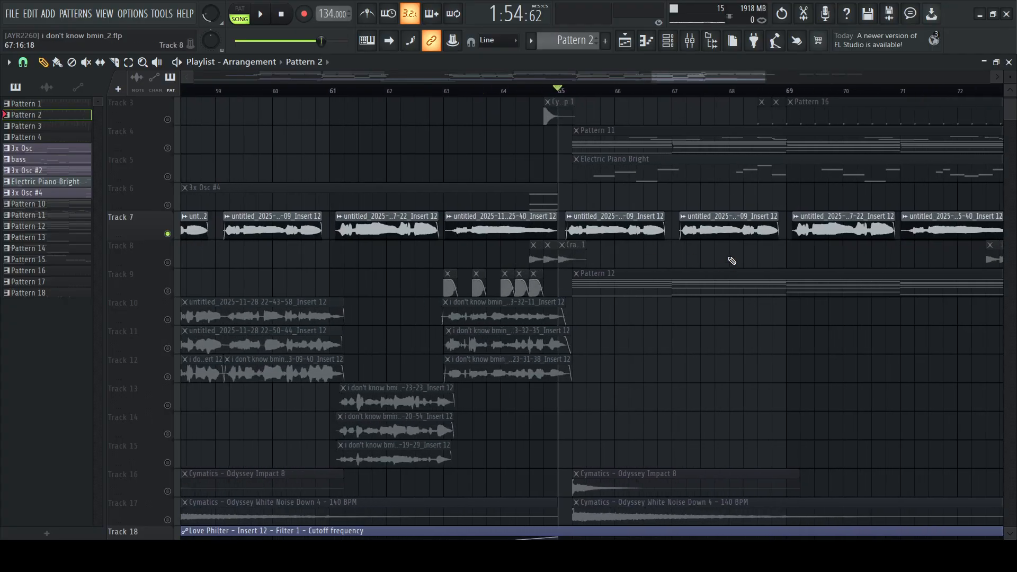
left_click(626, 220)
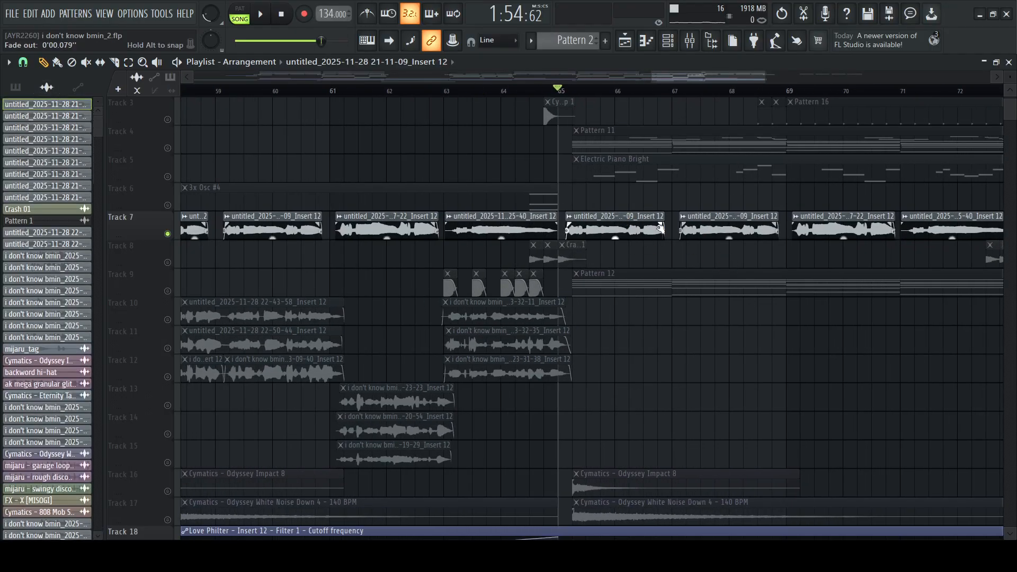
scroll(651, 230, "right", 4)
scroll(669, 236, "left", 4)
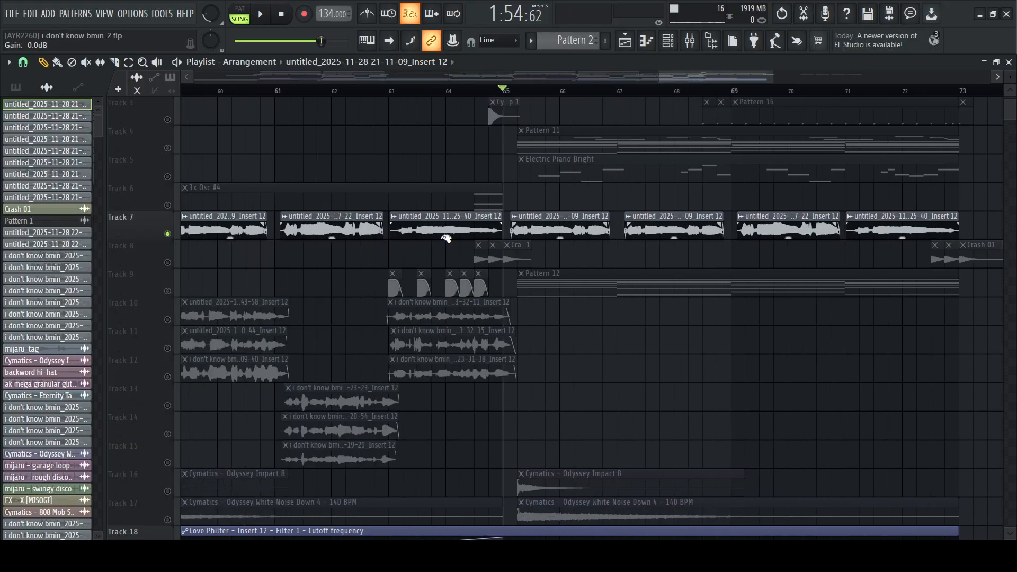
double_click(551, 230)
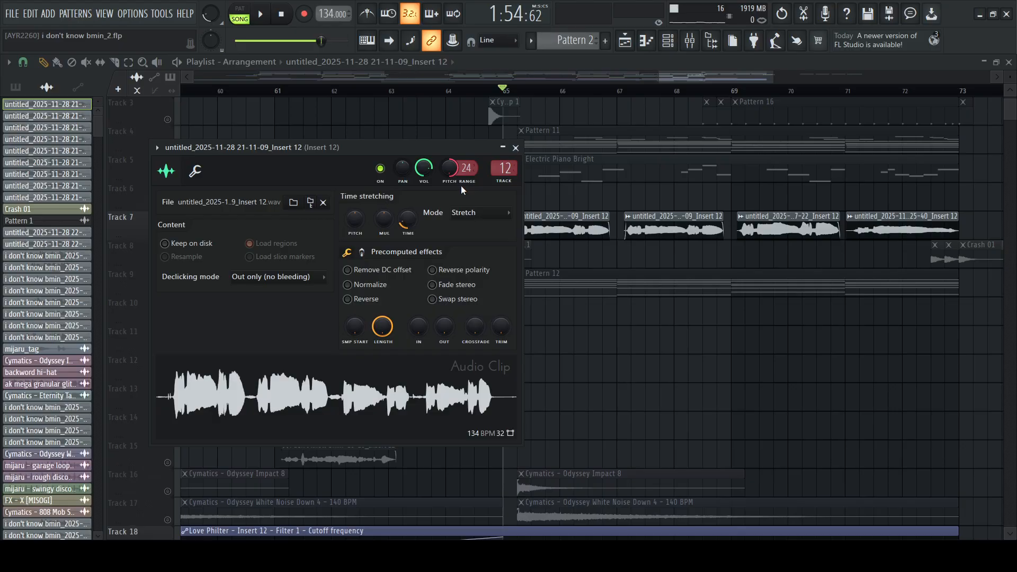
left_click(515, 147)
Show the first Fruity Parametric EQ 2 on mixer Insert 12 and play the clip from bar 65 through it
left_click(689, 41)
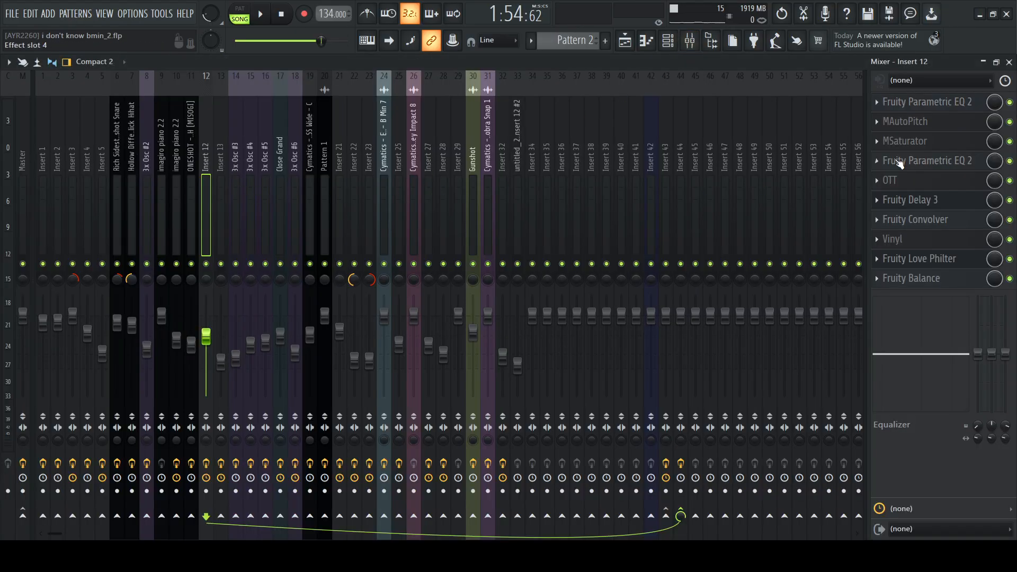
left_click(913, 107)
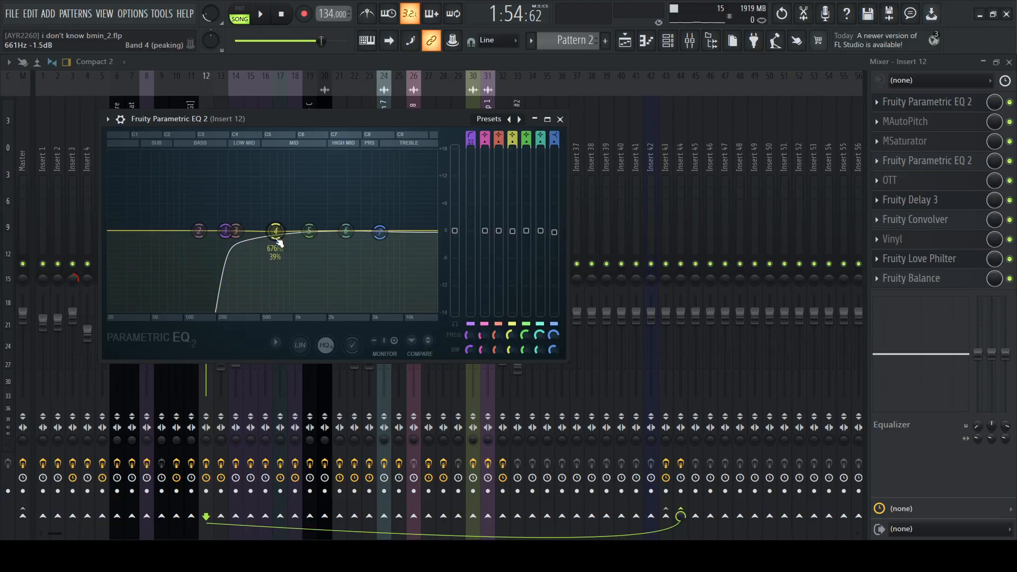
left_click_drag(373, 118, 480, 110)
key("space")
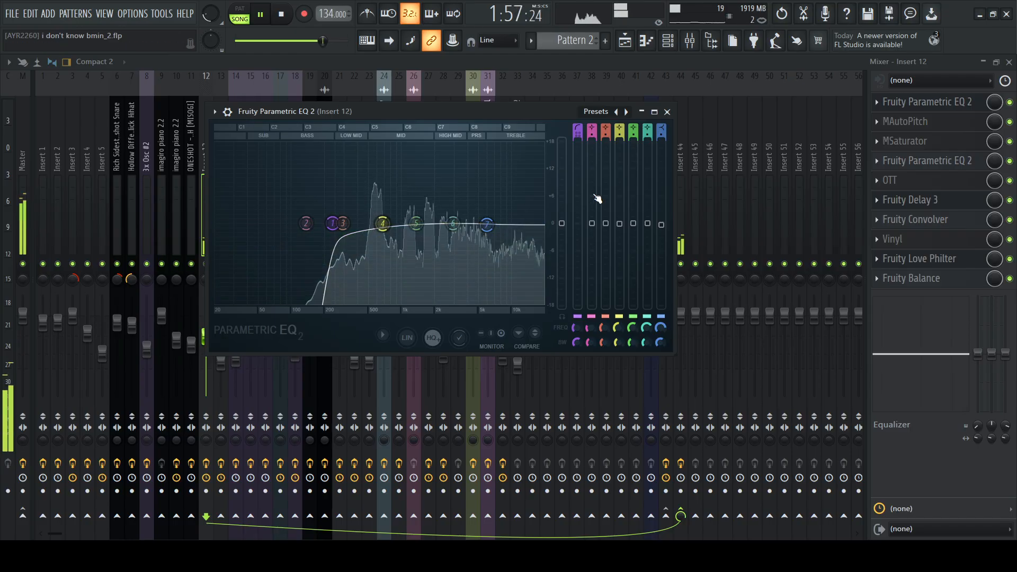
key("space")
Play the clip with the first Fruity Parametric EQ 2 on Insert 12 bypassed, and re-enable it during playback to compare
left_click(1010, 104)
key("space")
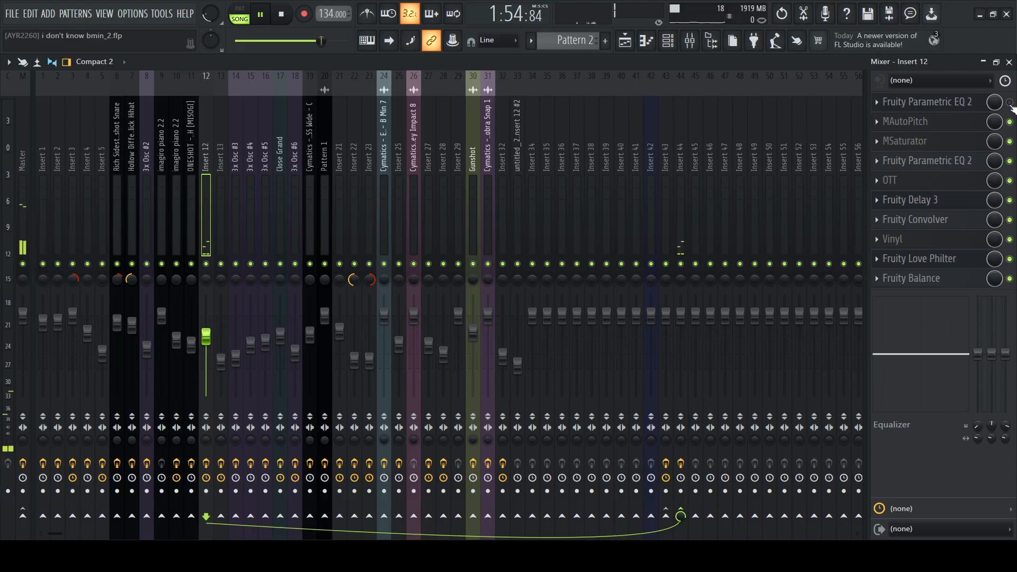
left_click(1010, 103)
left_click(928, 103)
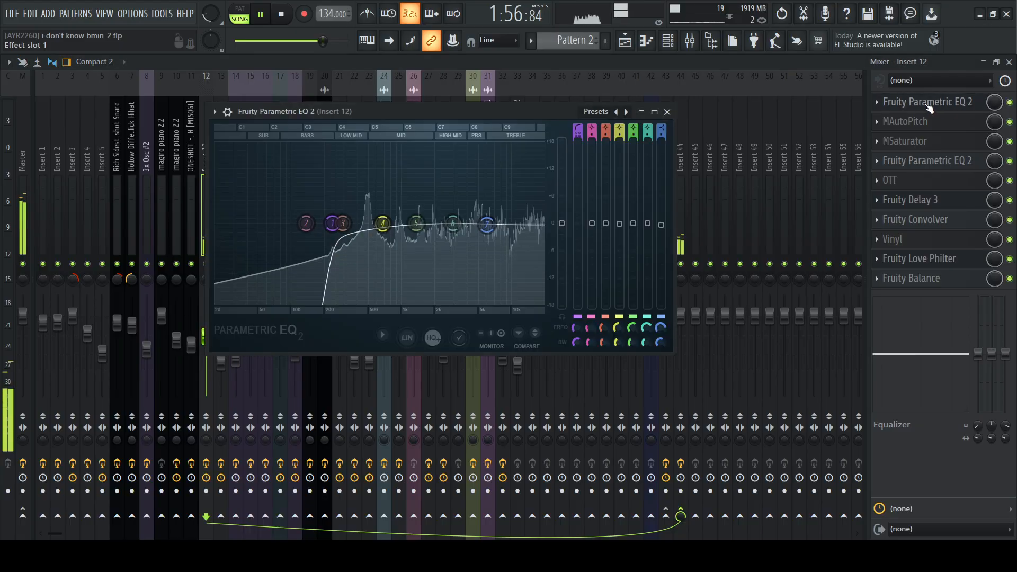
key("space")
left_click(928, 103)
Examine the MAutoPitch tuning, formant and scale settings on Insert 12
left_click(906, 121)
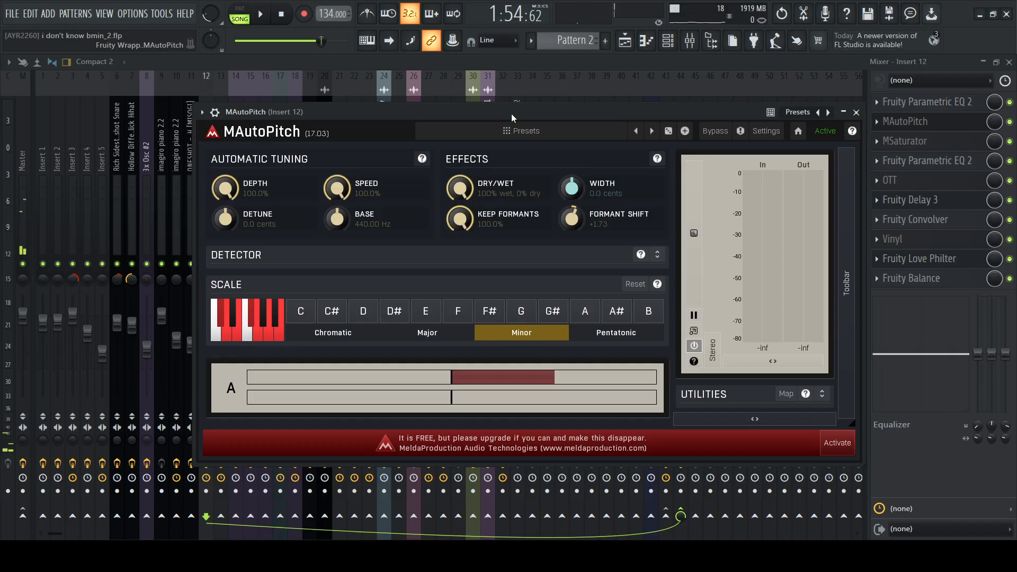
left_click_drag(510, 114, 613, 66)
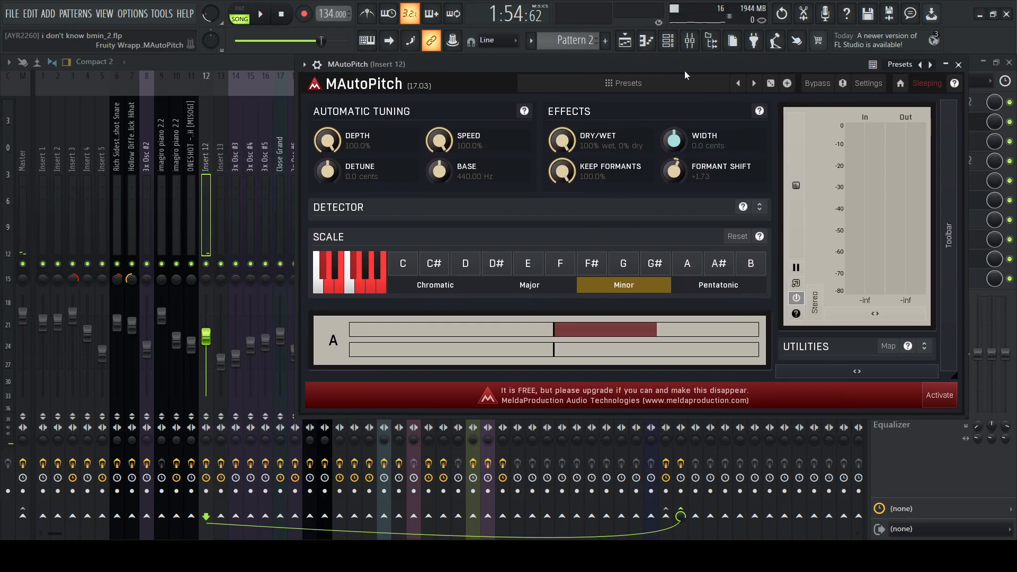
left_click_drag(675, 66, 639, 84)
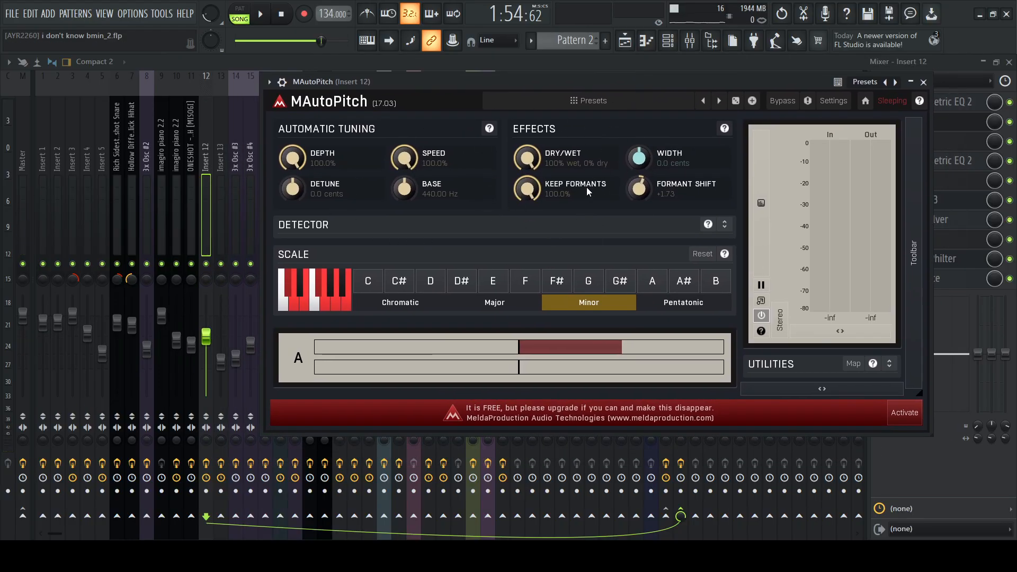
left_click_drag(512, 77, 529, 74)
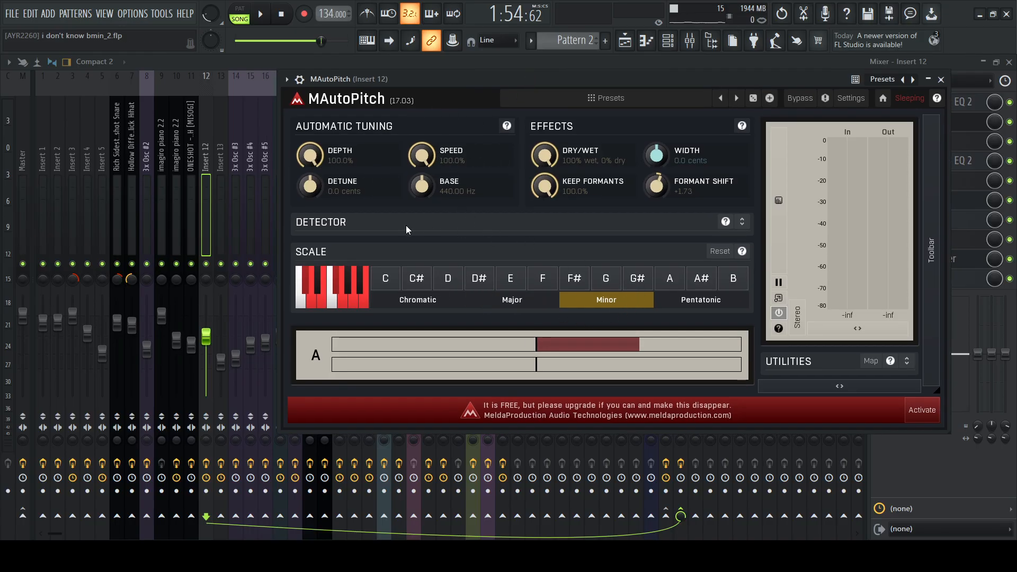
left_click_drag(697, 77, 638, 85)
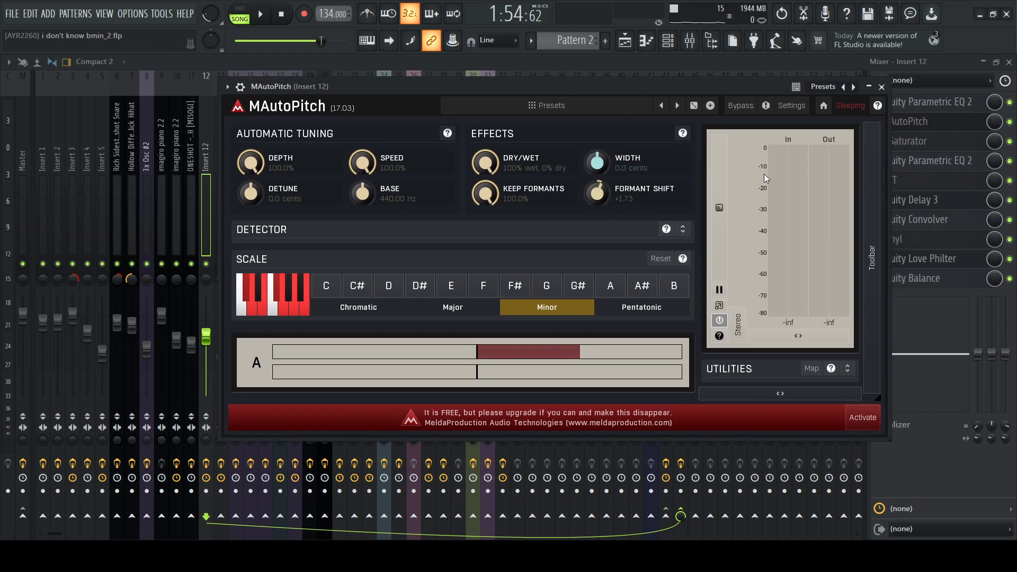
left_click(881, 87)
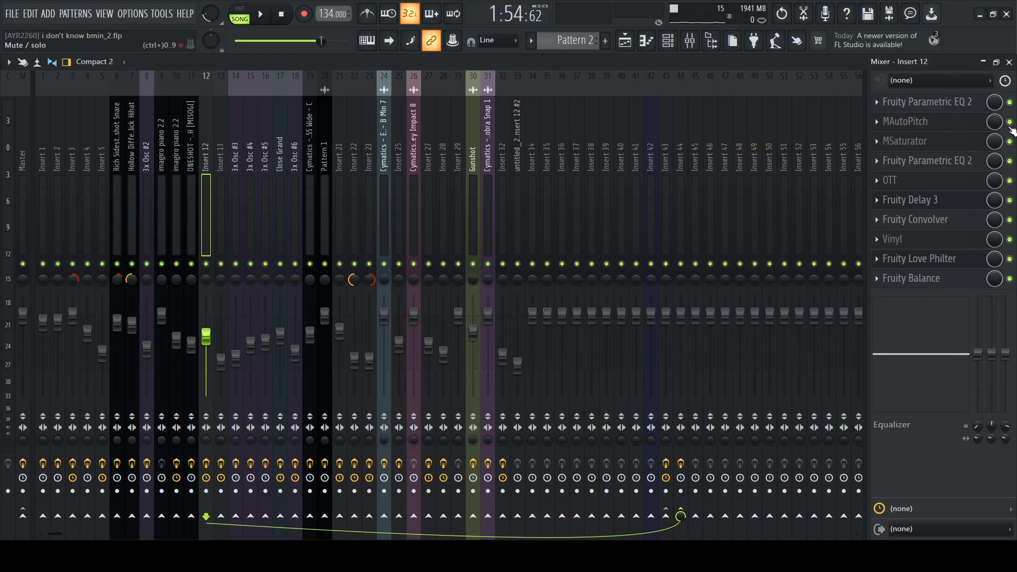
Play the clip with MAutoPitch bypassed on Insert 12, re-enable the effect and stop playback
left_click(1010, 122)
key("space")
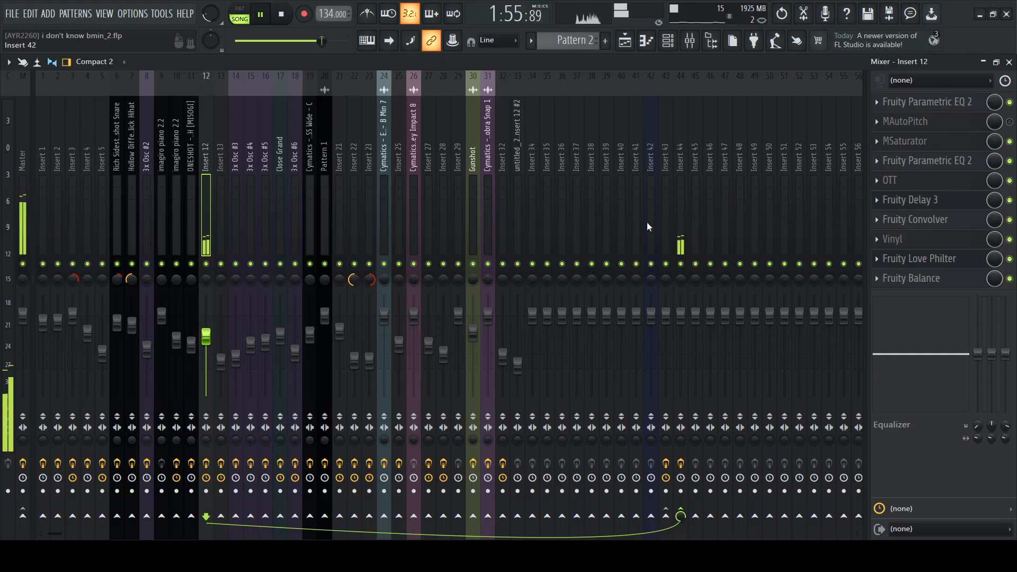
left_click(1009, 123)
key("space")
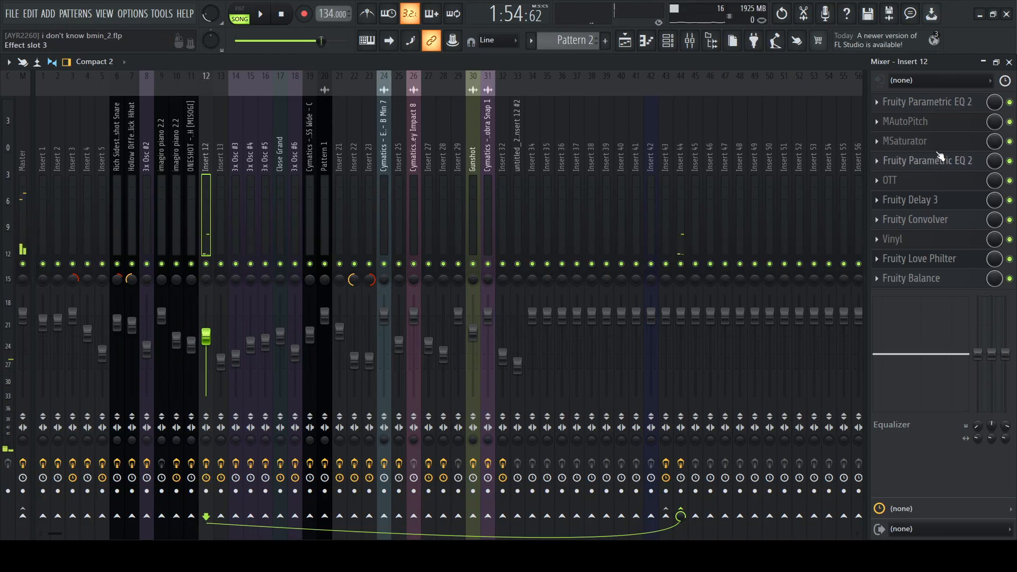
Examine the MSaturator settings and the curve of the second Fruity Parametric EQ 2 on Insert 12
left_click(930, 142)
left_click_drag(502, 81, 618, 83)
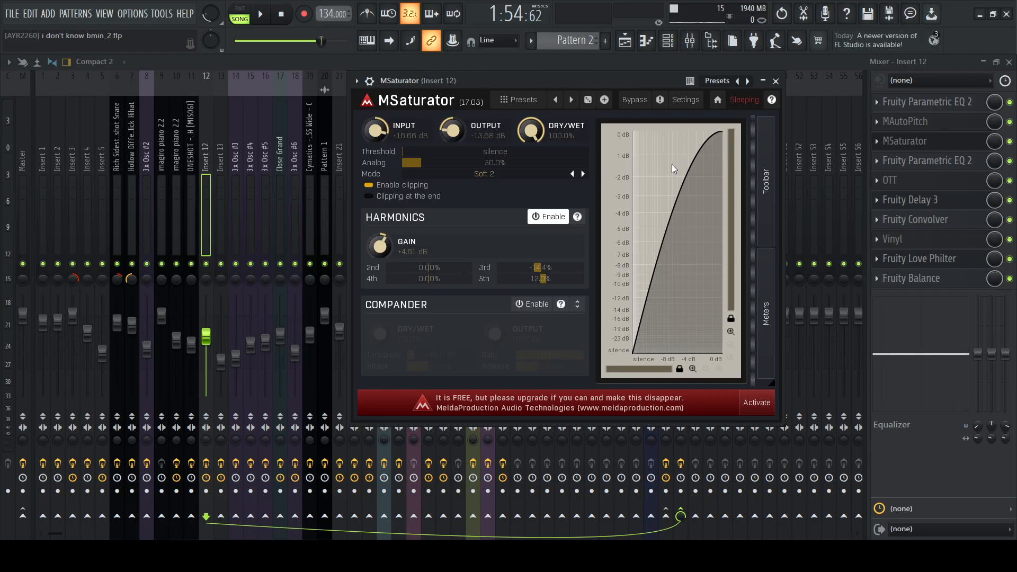
left_click(776, 81)
left_click(927, 161)
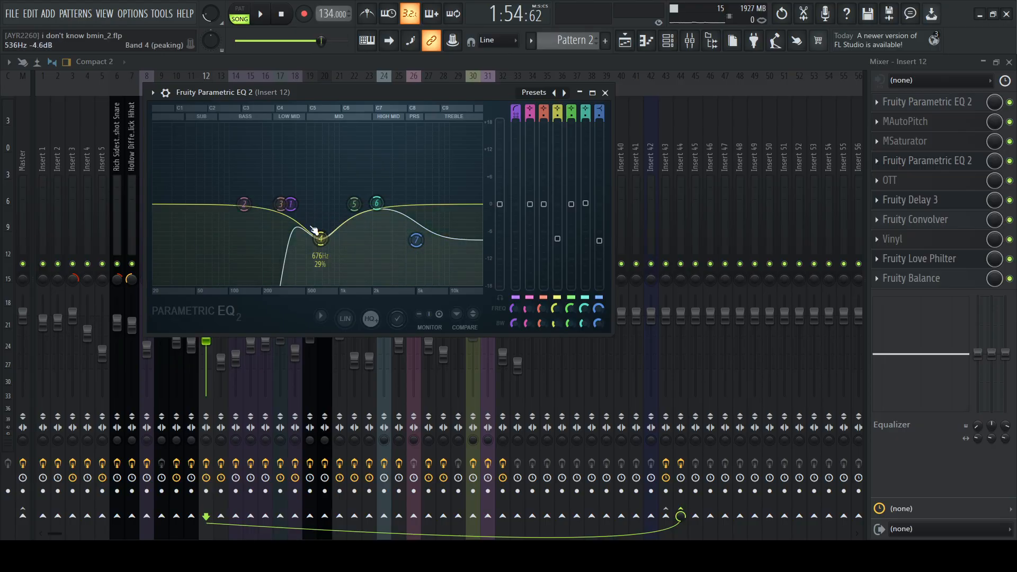
left_click(605, 92)
Show OTT on Insert 12 and play the clip while switching the effect off and back on to compare
left_click(890, 180)
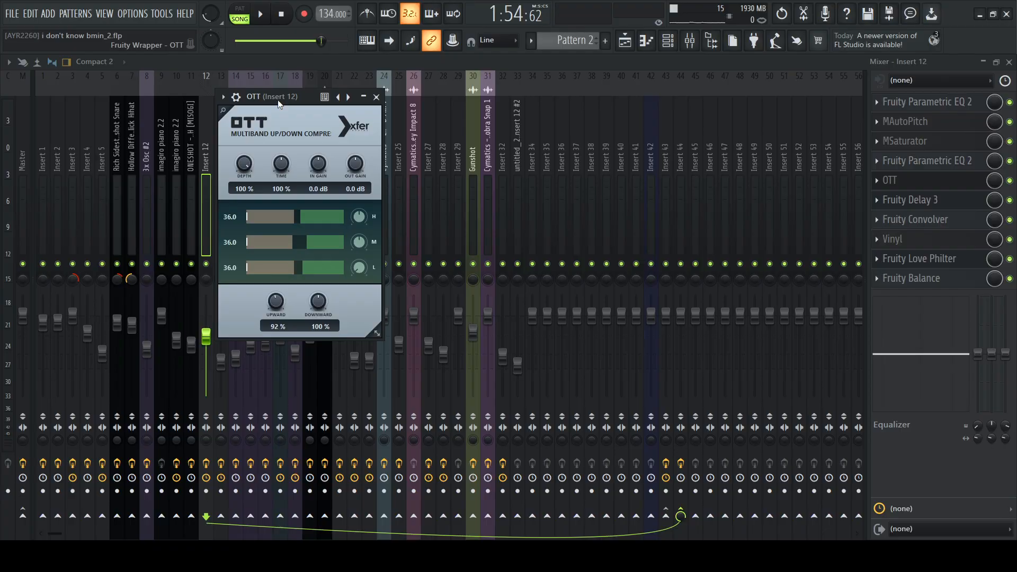
key("space")
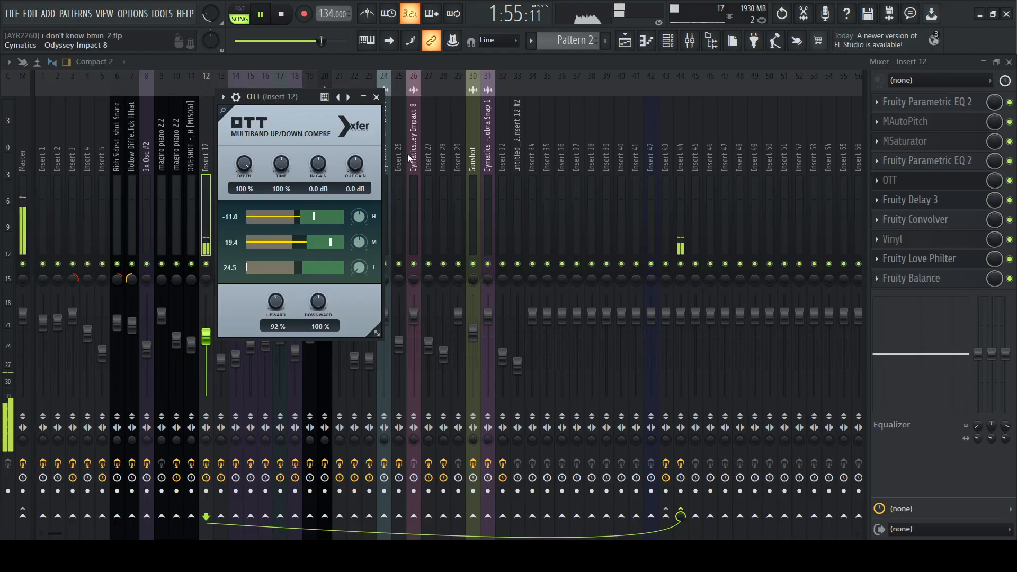
left_click(1009, 182)
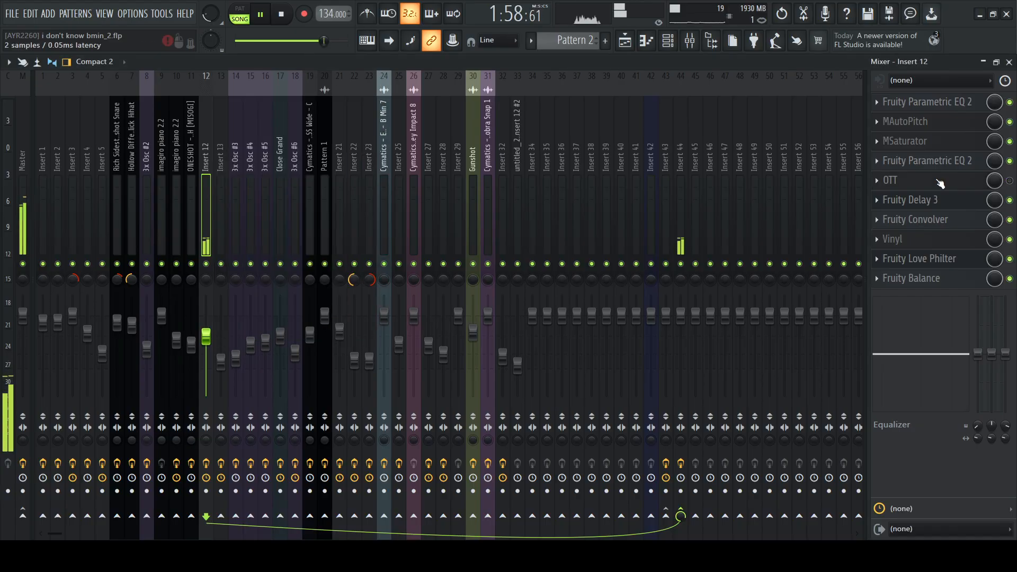
left_click(1009, 182)
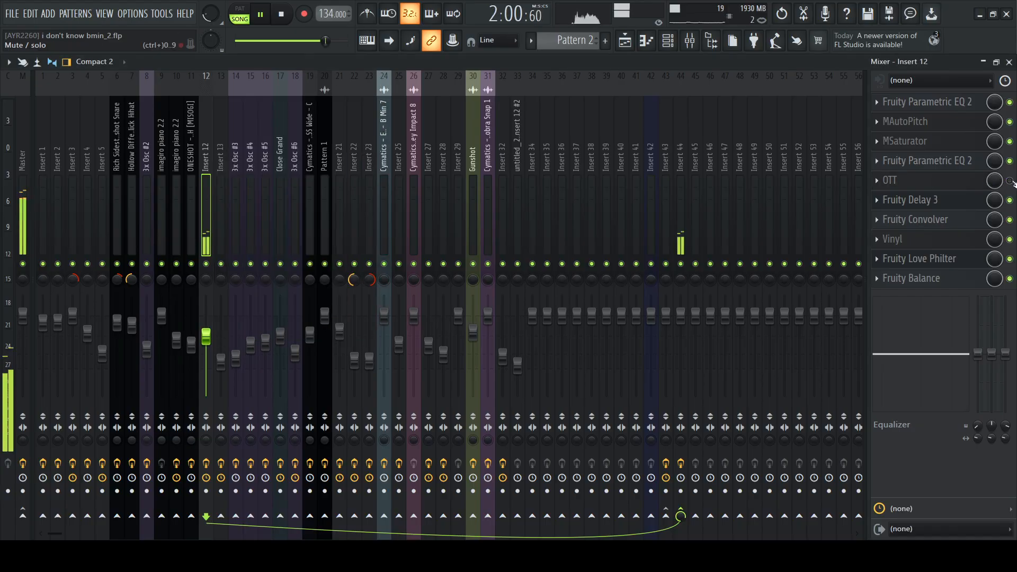
left_click(927, 183)
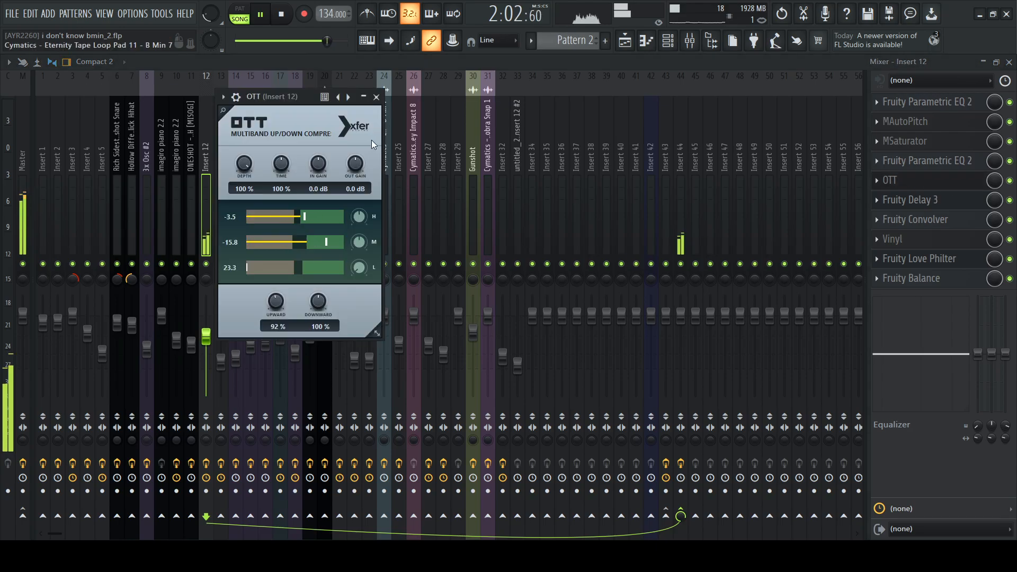
key("space")
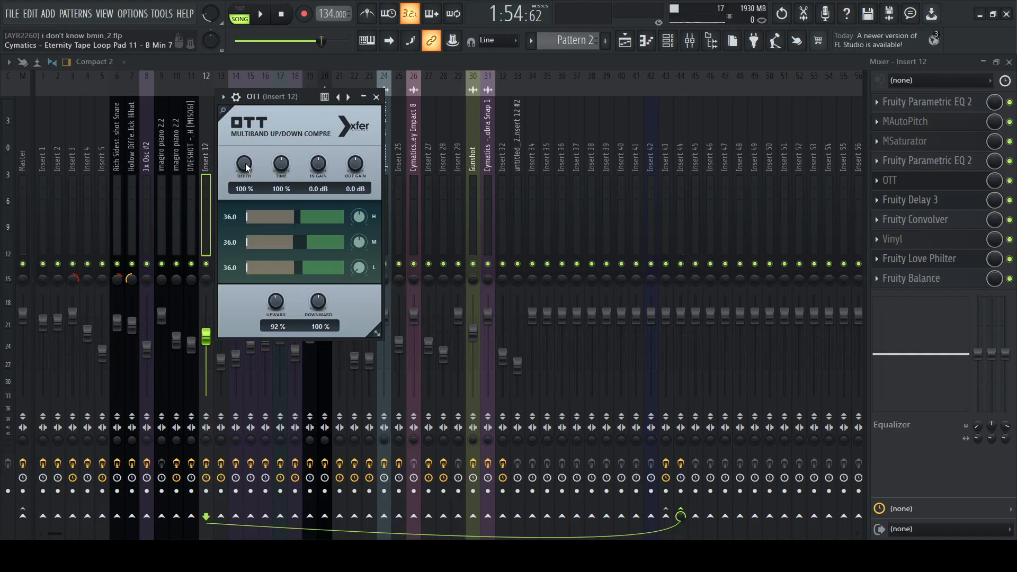
left_click(900, 180)
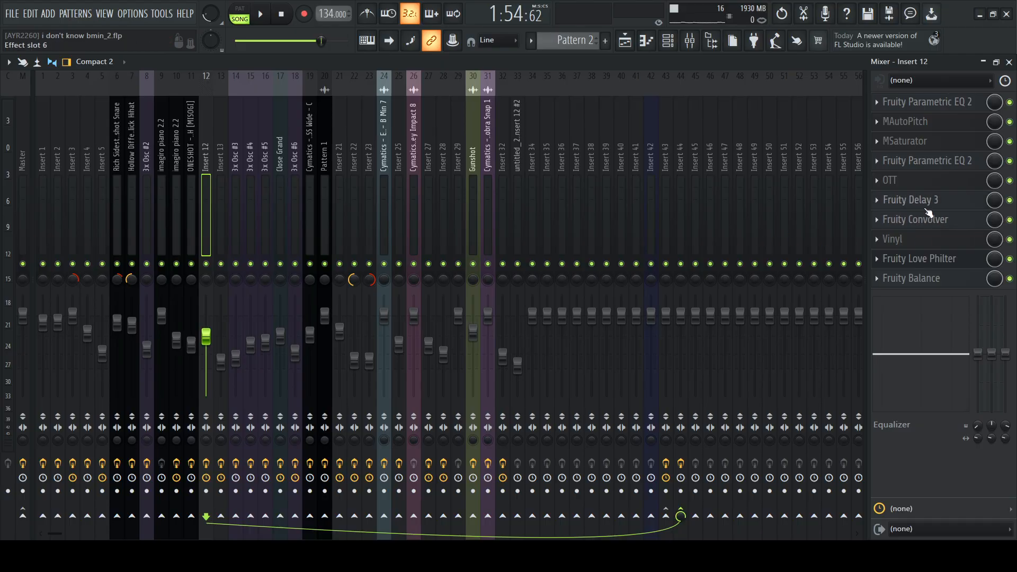
Examine the Fruity Delay 3 and Fruity Convolver settings on Insert 12
left_click(903, 202)
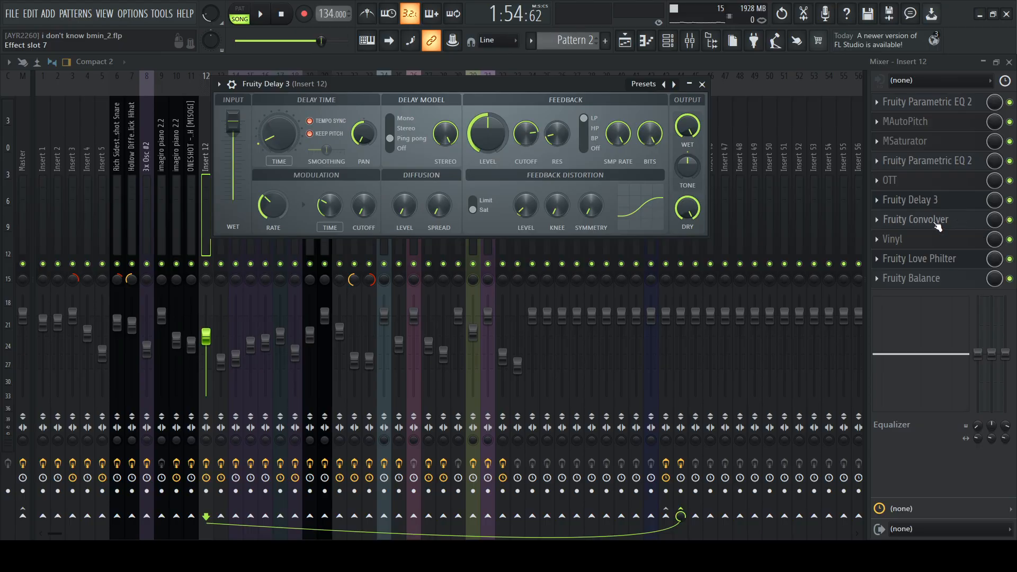
left_click(935, 223)
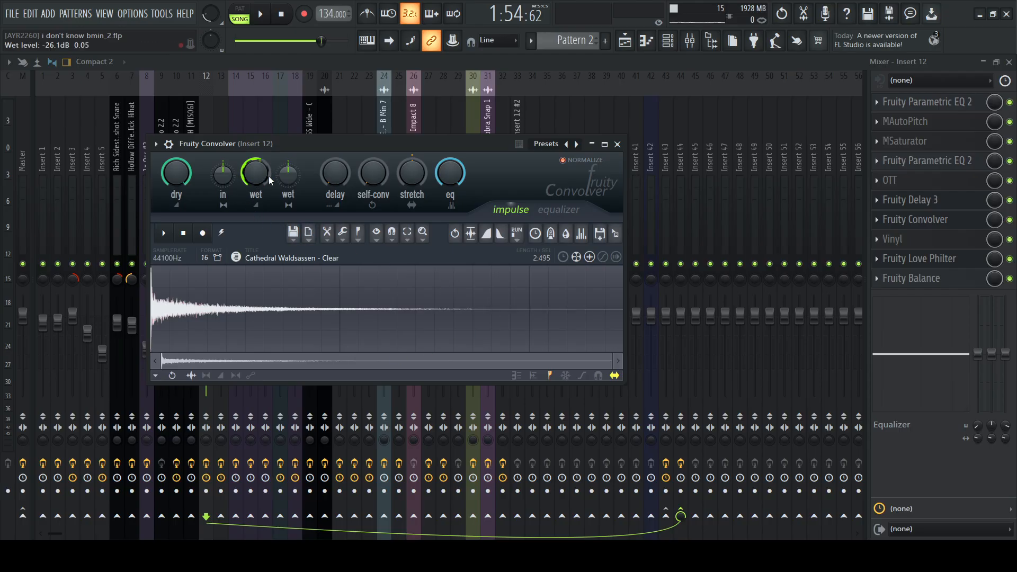
left_click(616, 146)
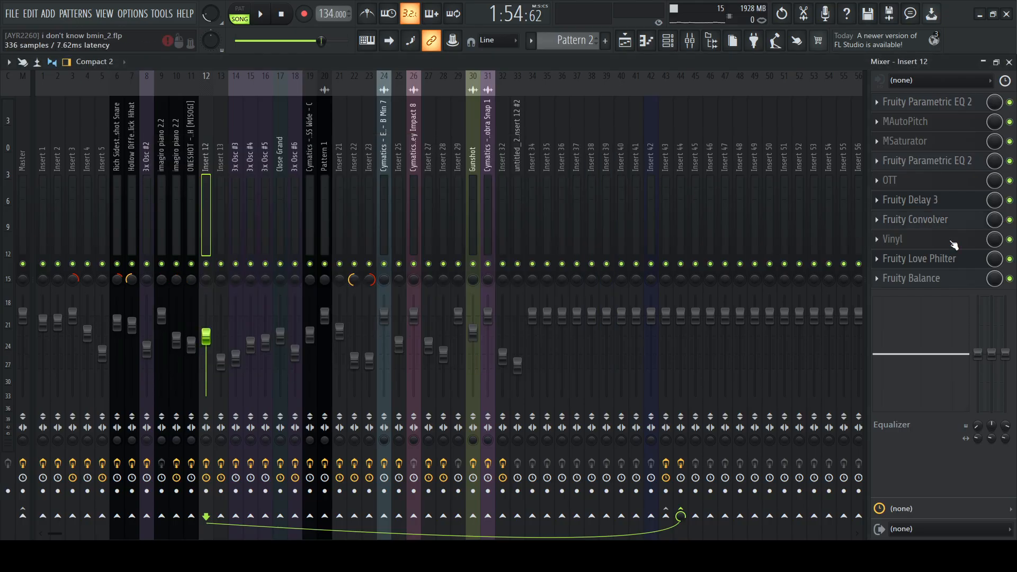
Reopen Fruity Delay 3 on Insert 12 and play the clip to compare the sound with and without the delay
left_click(932, 202)
left_click_drag(504, 85, 520, 84)
key("space")
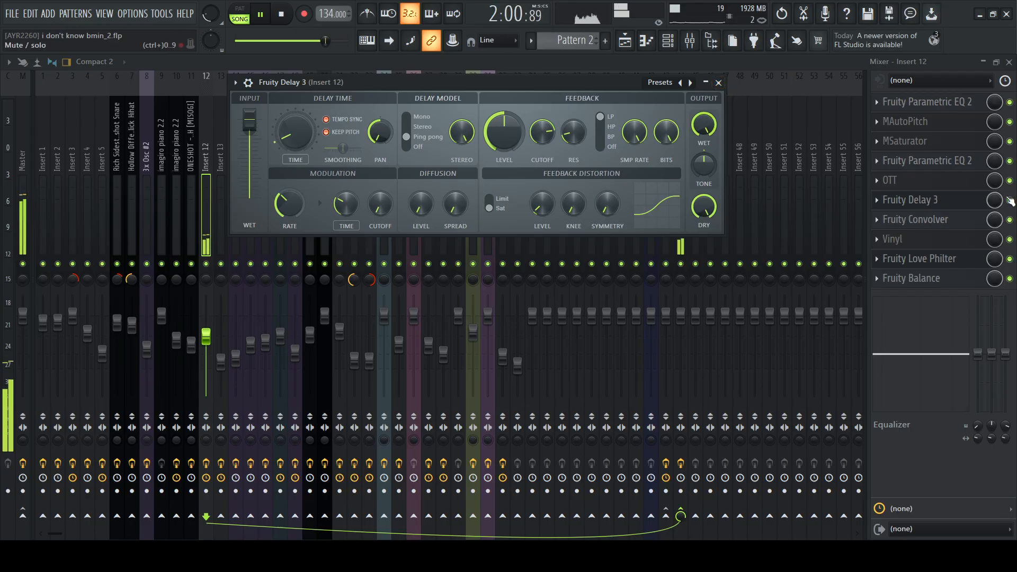
left_click(719, 82)
left_click(1009, 200)
key("space")
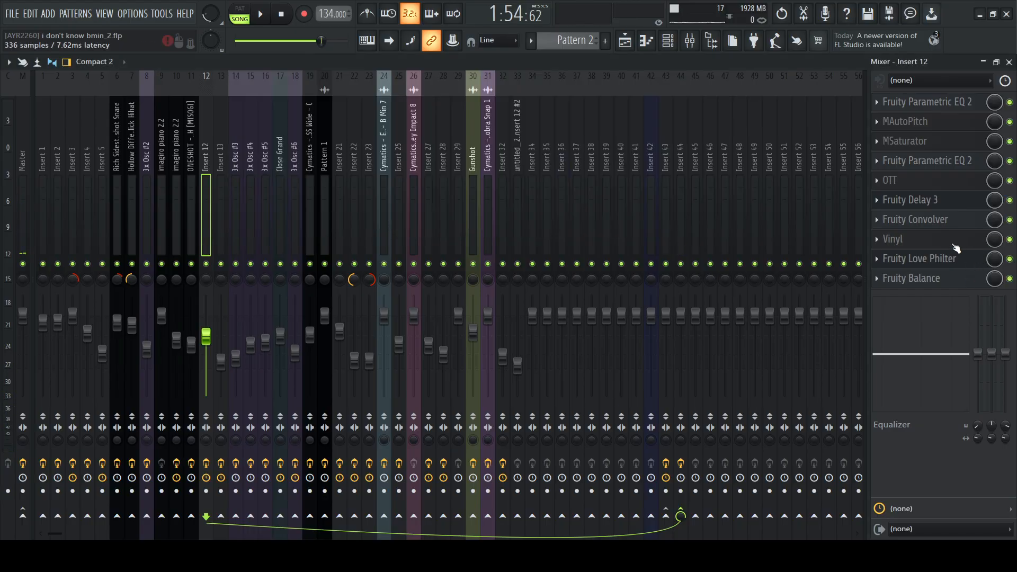
Show the Vinyl settings on Insert 12 and play the clip with the effect switched off and back on to compare
left_click(901, 239)
left_click_drag(406, 118, 458, 106)
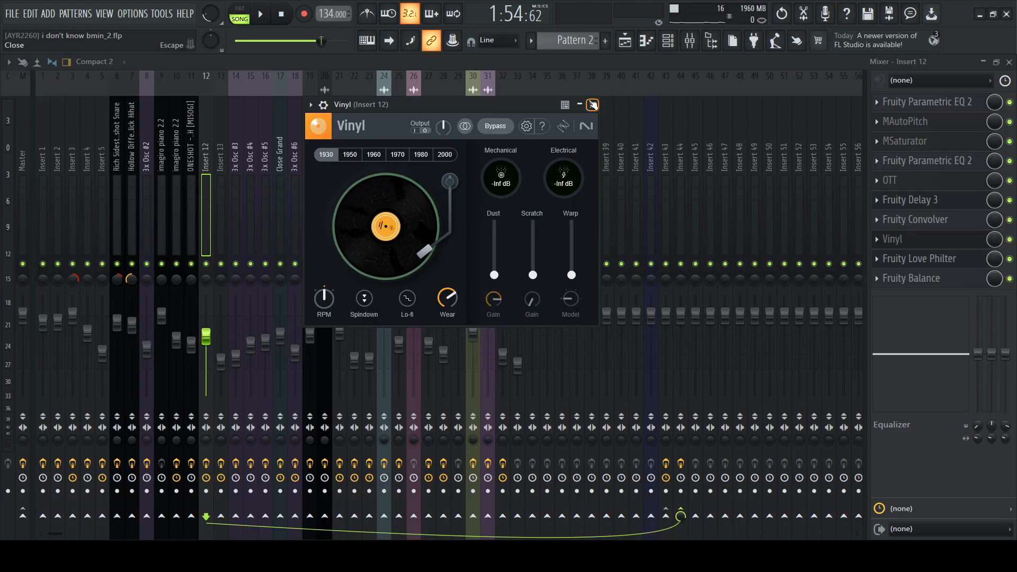
left_click(969, 243)
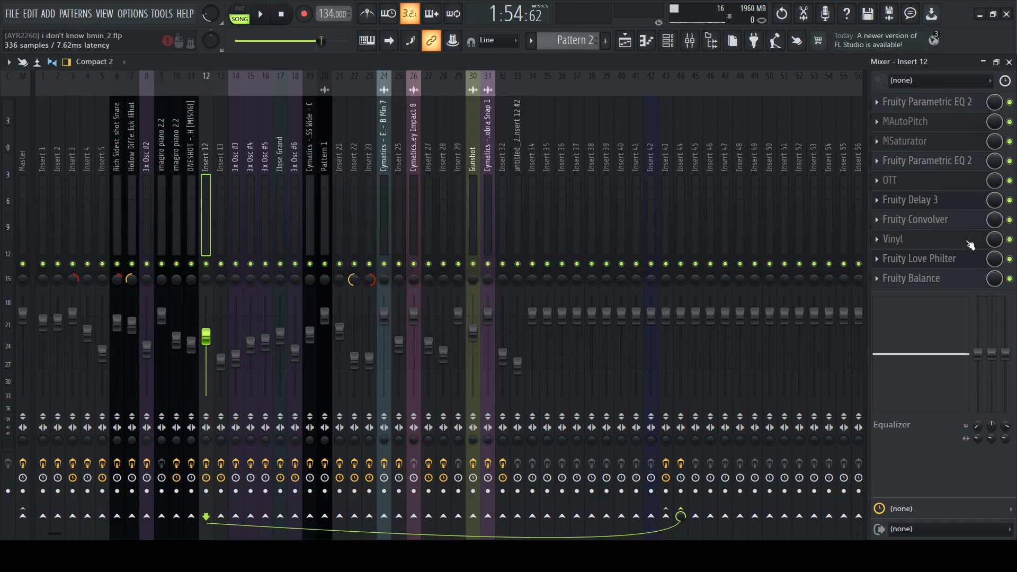
left_click(1010, 240)
key("space")
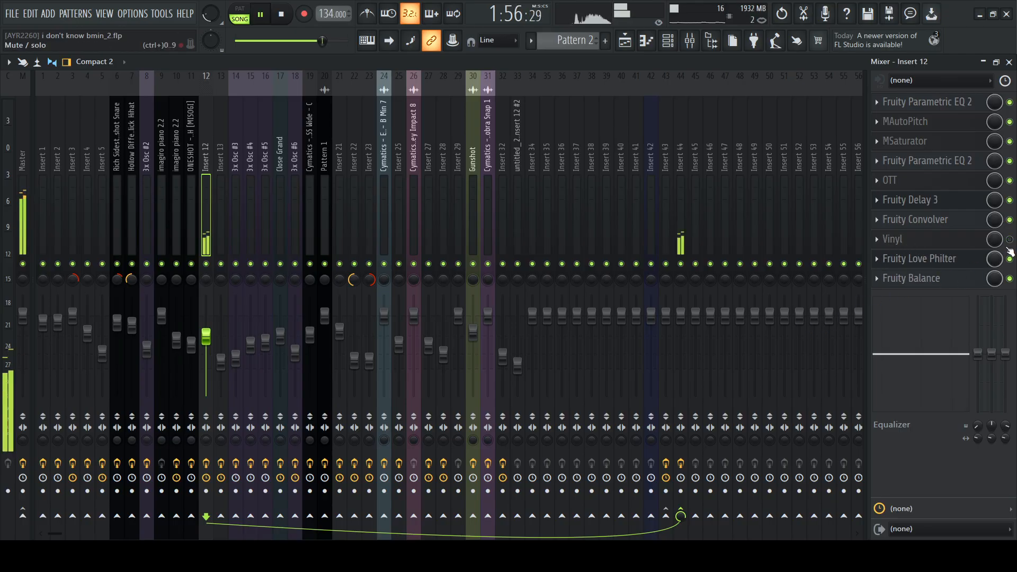
key("space")
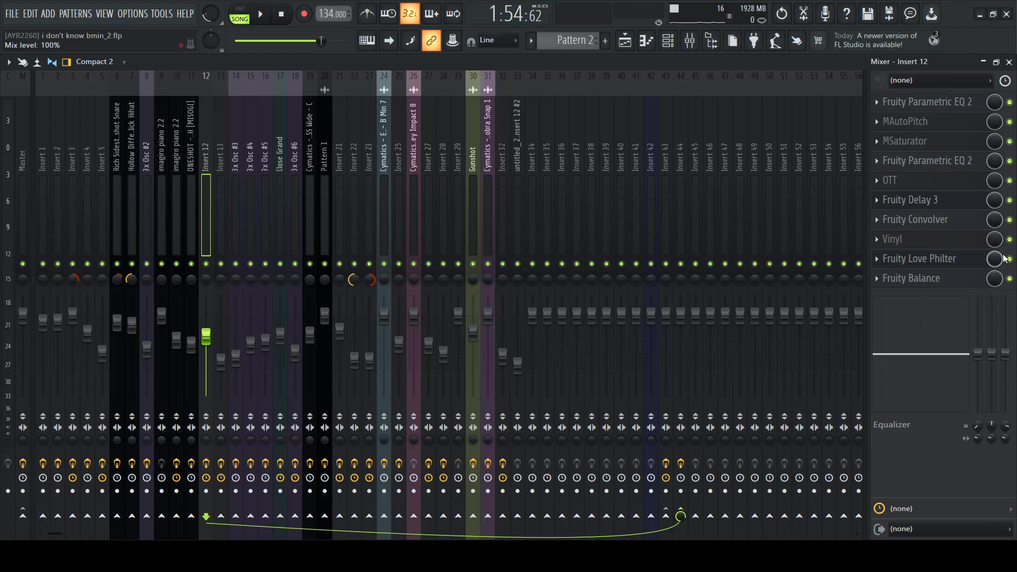
key("space")
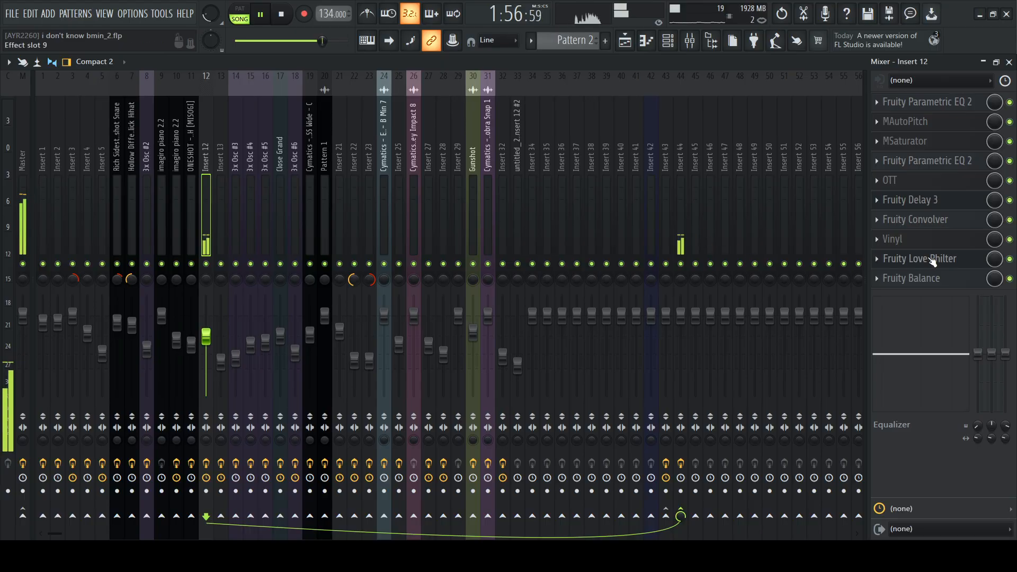
key("space")
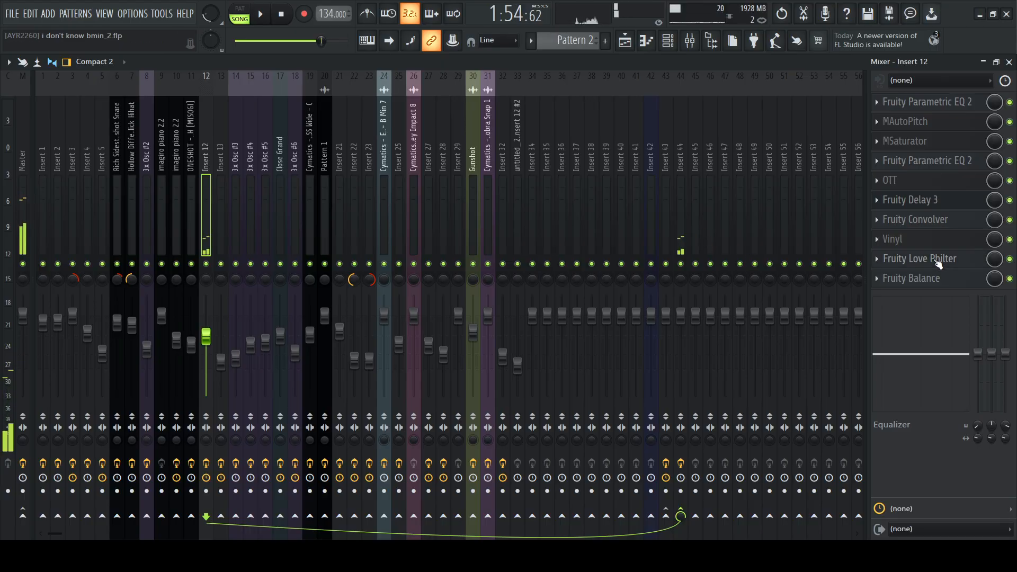
Examine the filter cutoff settings of Fruity Love Philter on Insert 12 and close the plugin
left_click(937, 260)
left_click_drag(397, 168, 515, 132)
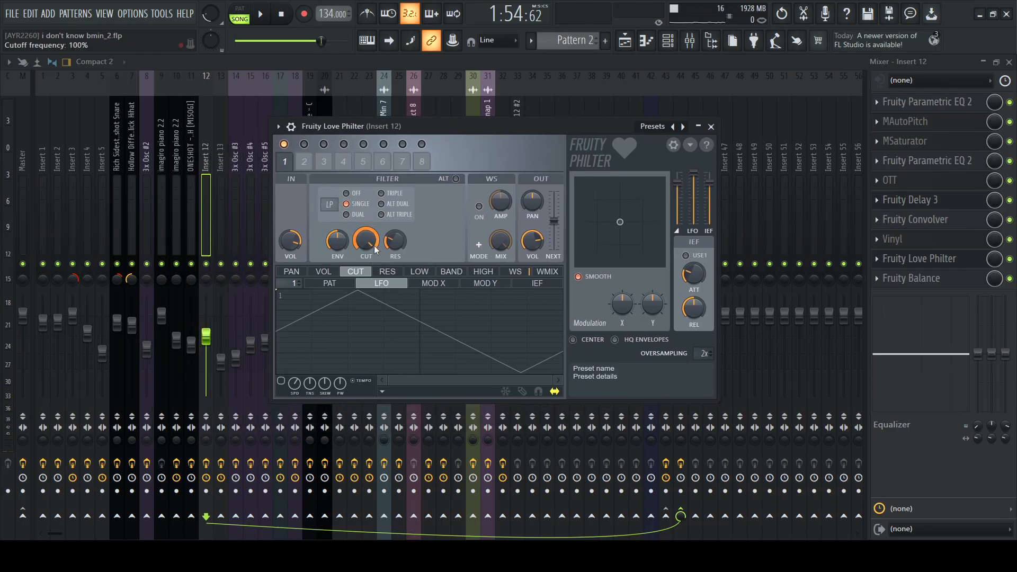
left_click(711, 127)
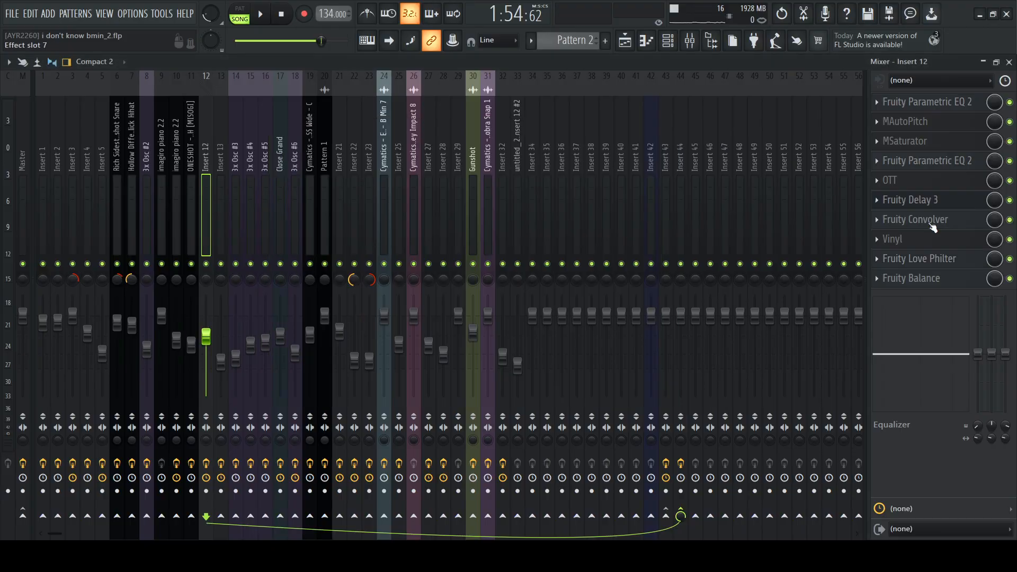
Return to the playlist and briefly play the Track 7 audio clip from bar 65
left_click(625, 40)
key("space")
key("space")
Go back to the opening of the arrangement and place the playhead at bar 1
scroll(487, 164, "up", 2)
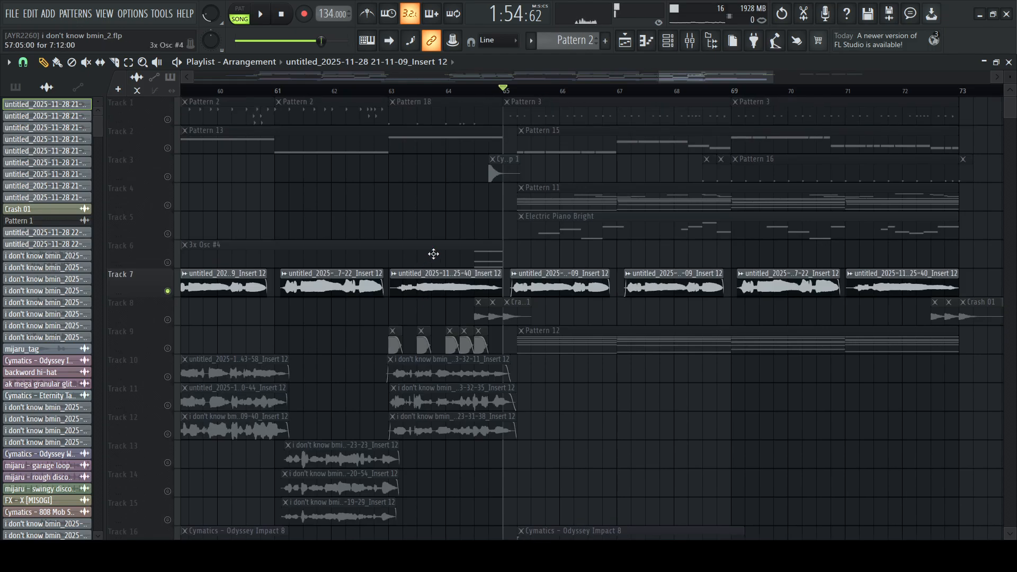
scroll(531, 200, "down", 3)
scroll(488, 216, "down", 1)
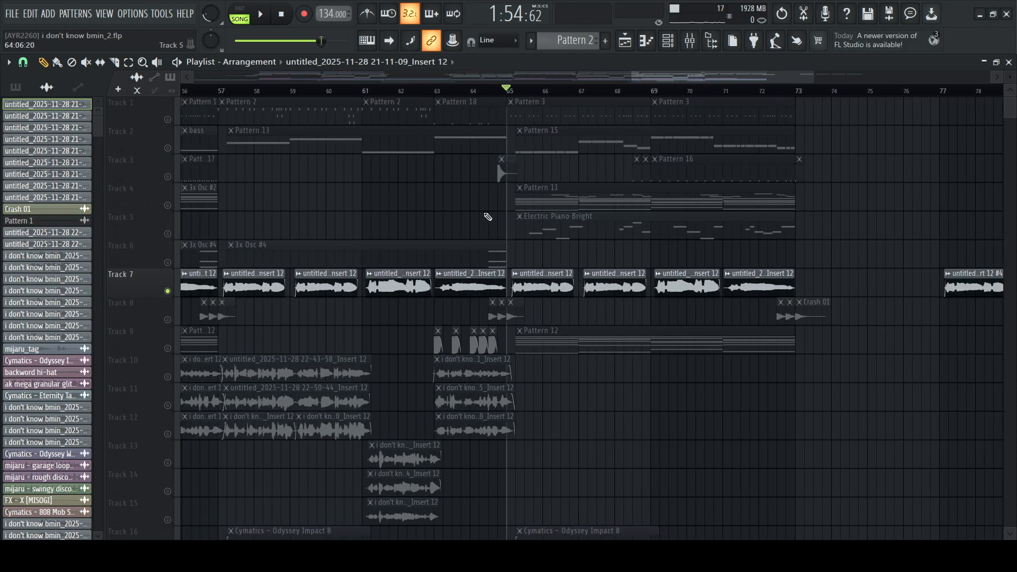
scroll(488, 217, "left", 6)
scroll(488, 217, "down", 3)
scroll(488, 216, "left", 5)
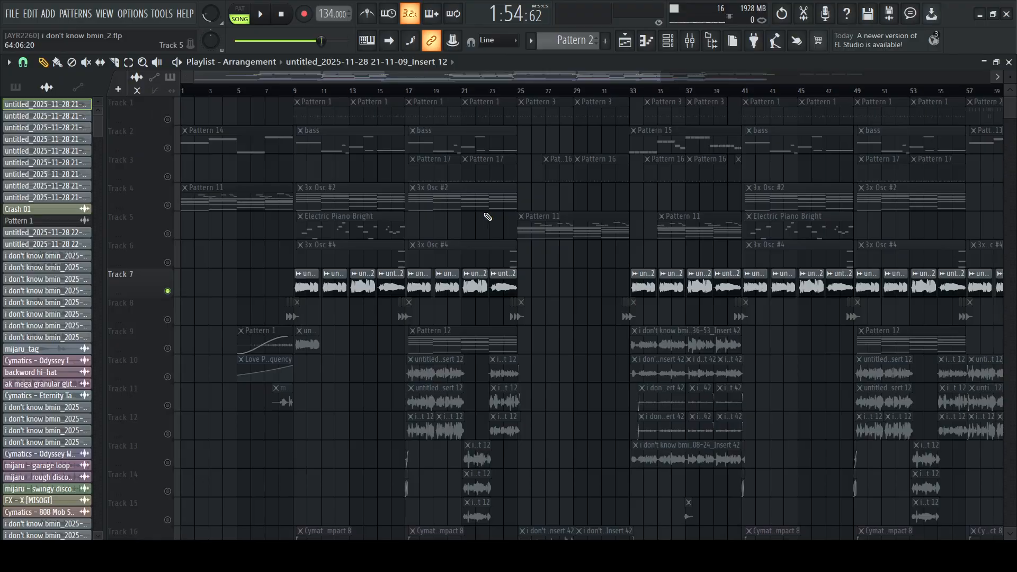
left_click(295, 93)
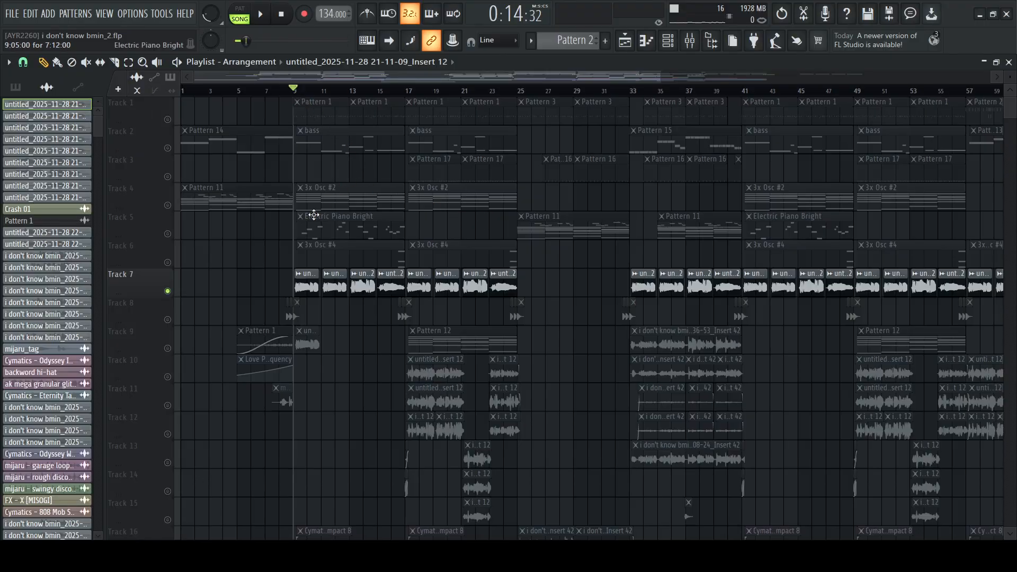
left_click(184, 93)
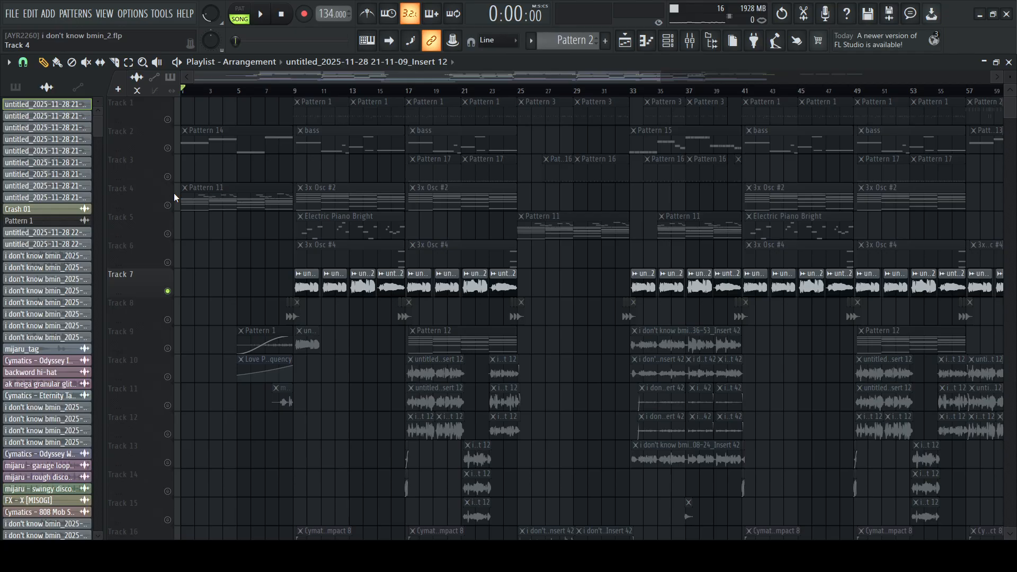
Solo Track 4, open Pattern 11 in the piano roll, and play and examine its Close Grand chords and melody
double_click(220, 191)
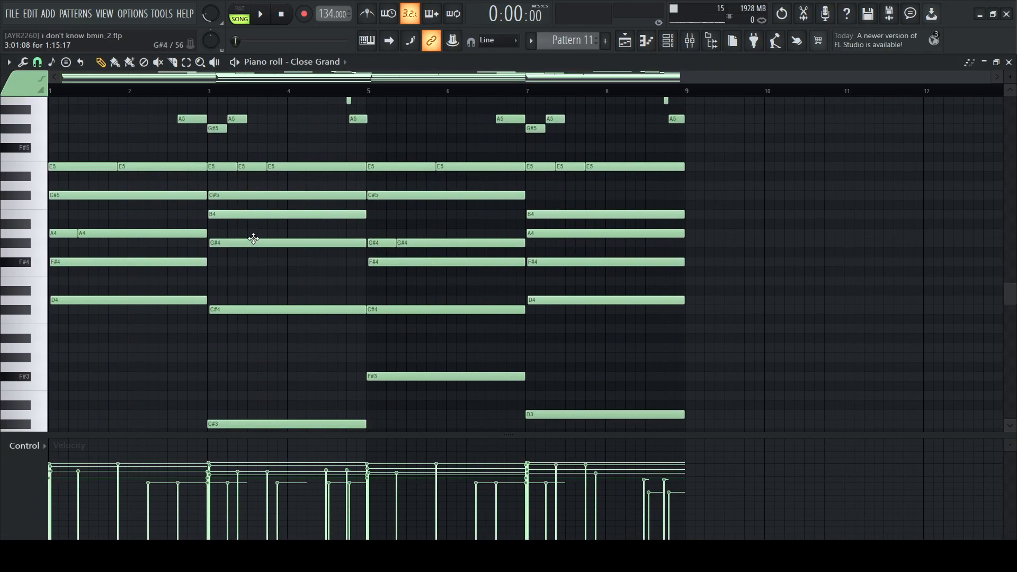
scroll(86, 252, "up", 3)
key("space")
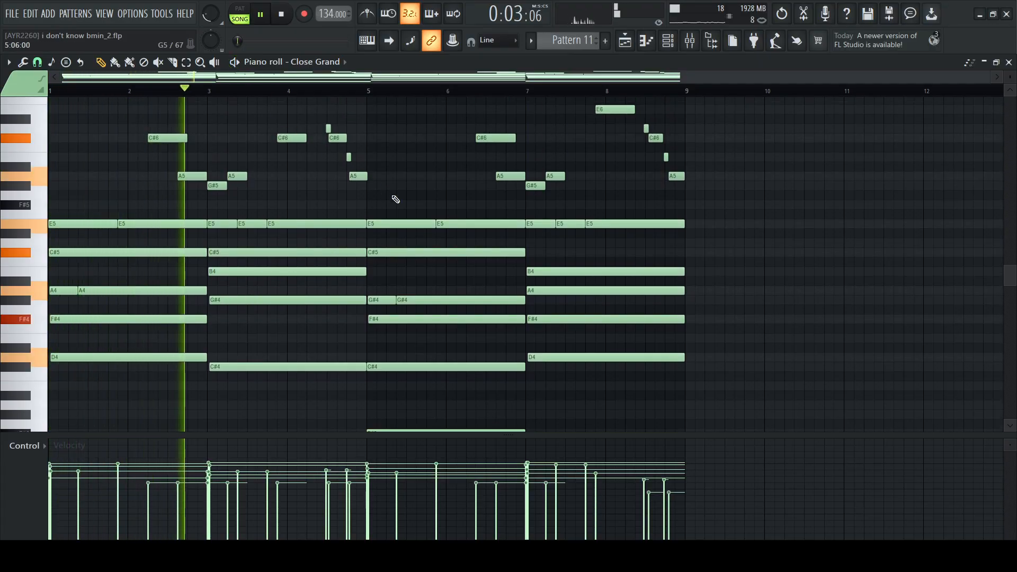
scroll(416, 214, "down", 3)
scroll(416, 214, "up", 5)
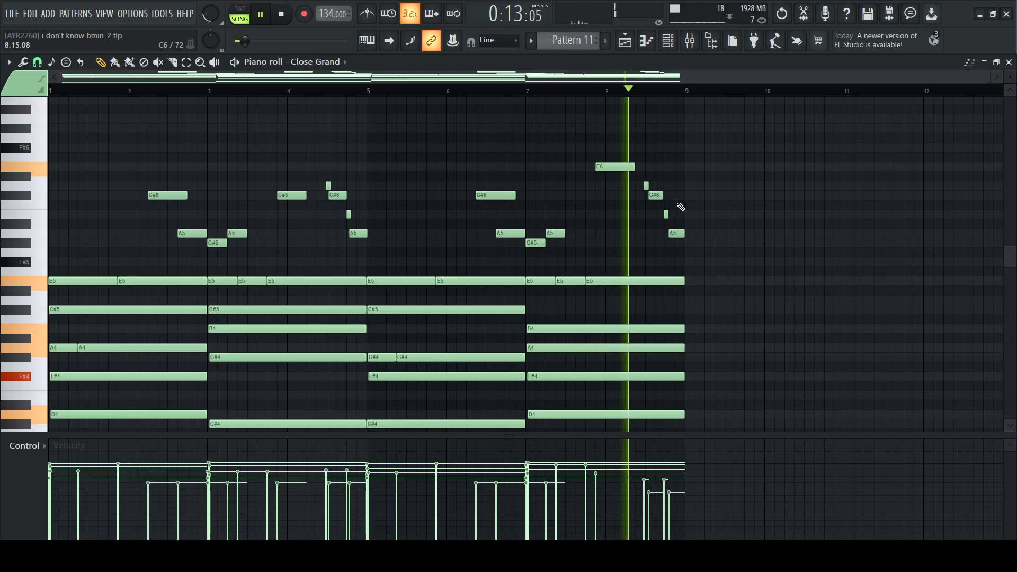
key("space")
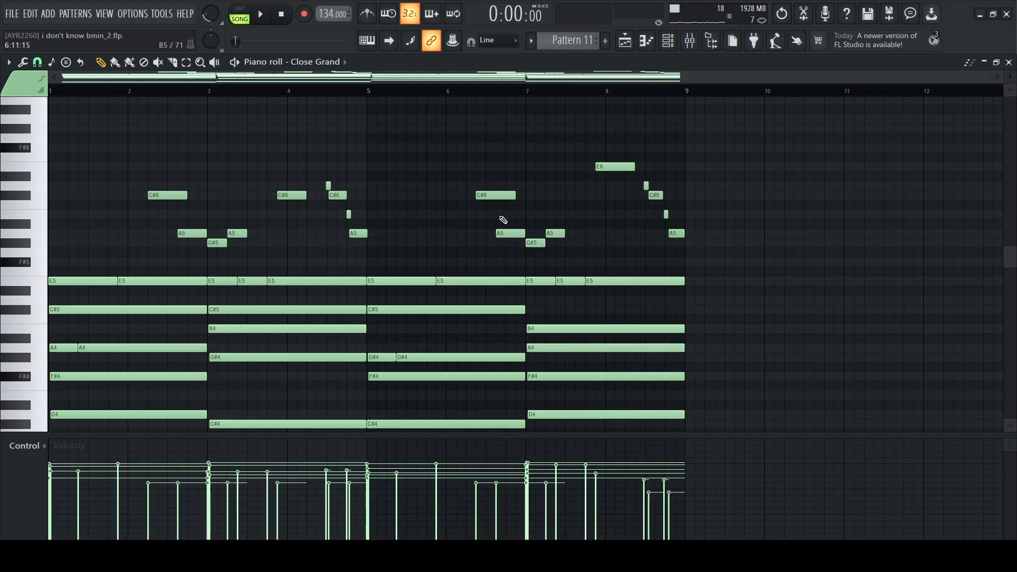
scroll(277, 274, "down", 3)
scroll(126, 234, "up", 1)
scroll(125, 234, "down", 1)
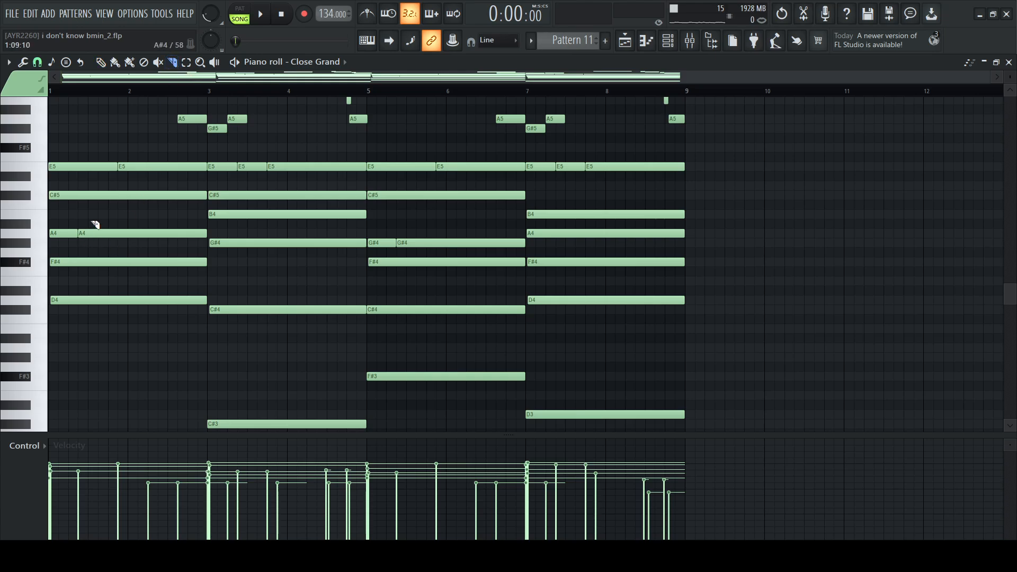
scroll(256, 231, "up", 3)
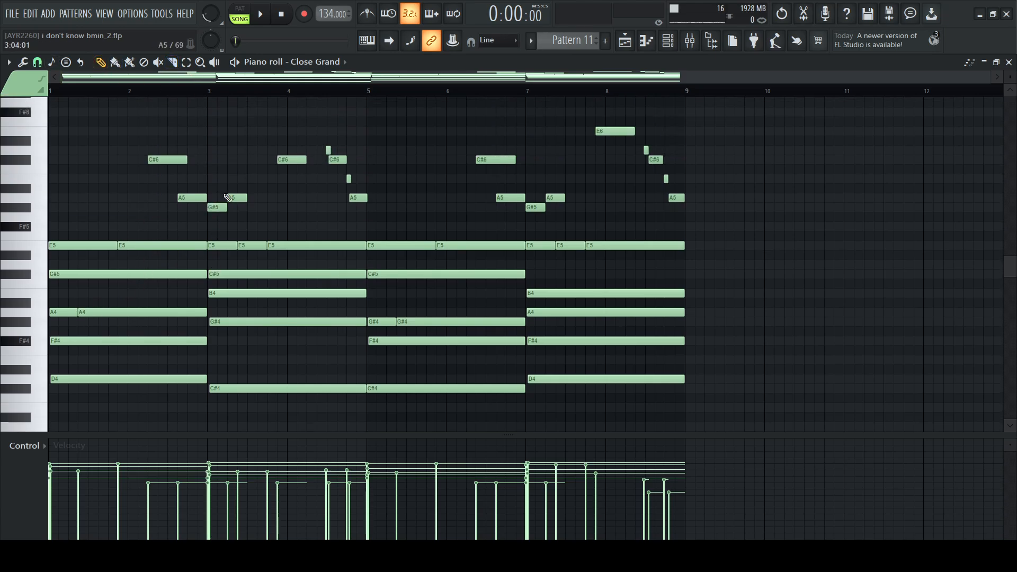
scroll(386, 249, "up", 2)
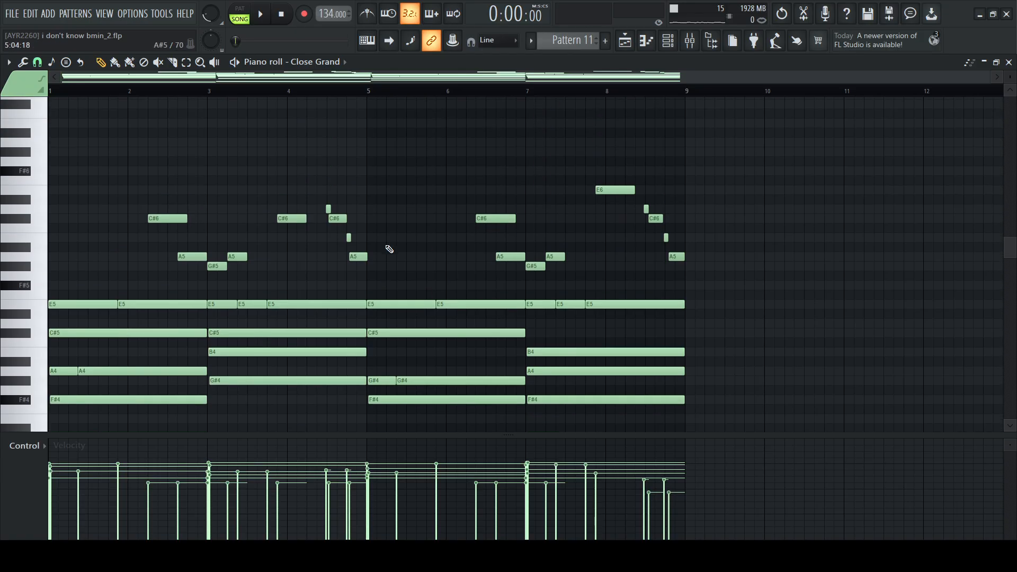
Solo Track 2 in the playlist and play Pattern 14 with its bass notes shown in the piano roll
key("F5")
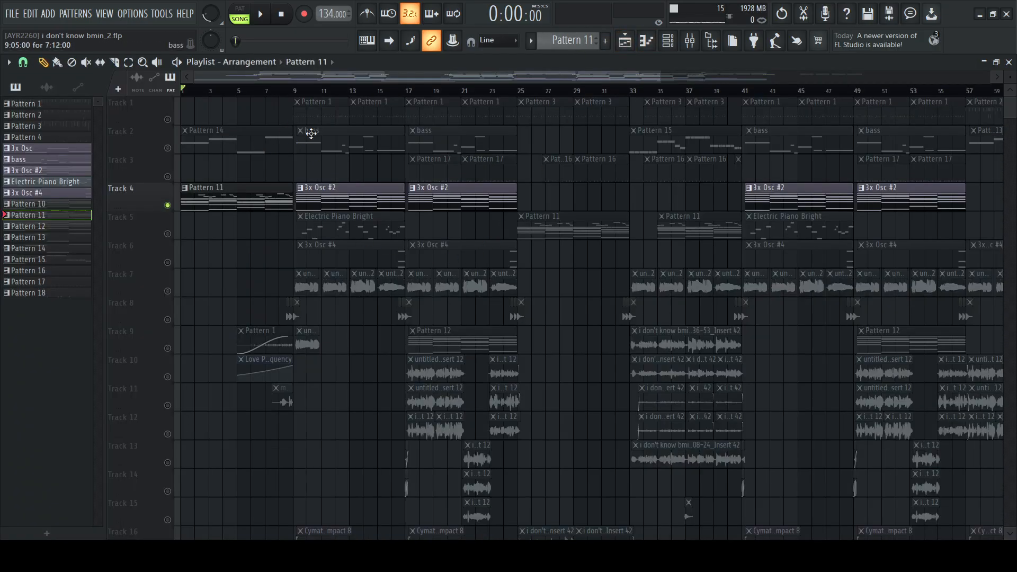
left_click(168, 149)
right_click(170, 151)
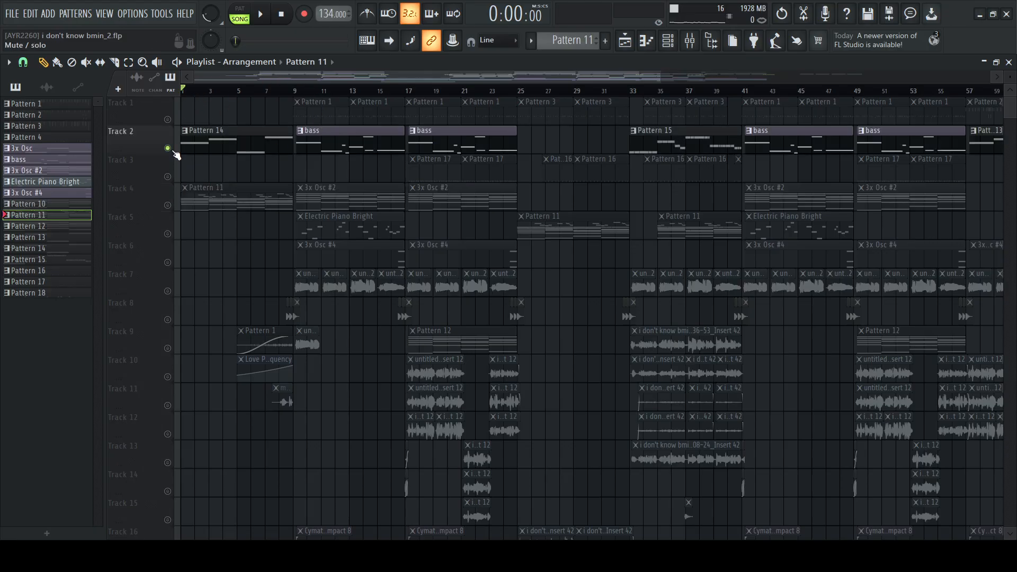
left_click(233, 143)
key("space")
left_click(646, 41)
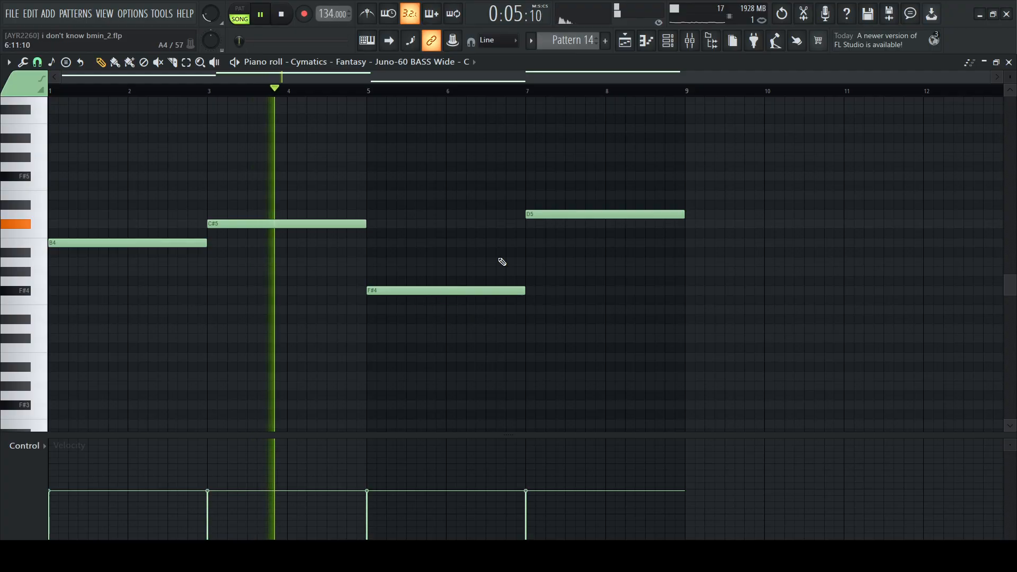
Show the Juno-60 BASS Wide sampler channel behind Pattern 14, then return to the playlist and stop playback
left_click(667, 40)
left_click(214, 441)
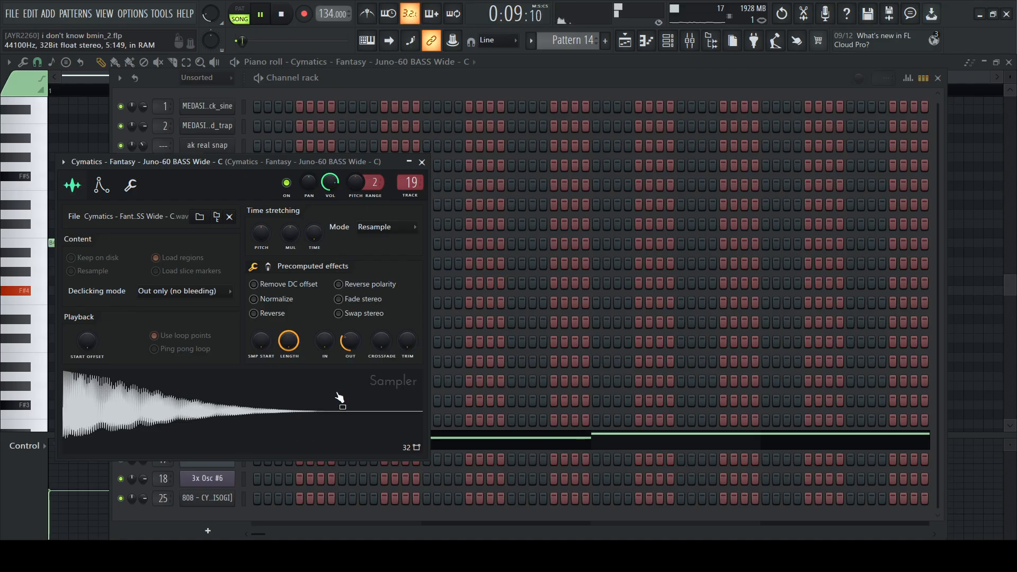
left_click(423, 162)
left_click(546, 63)
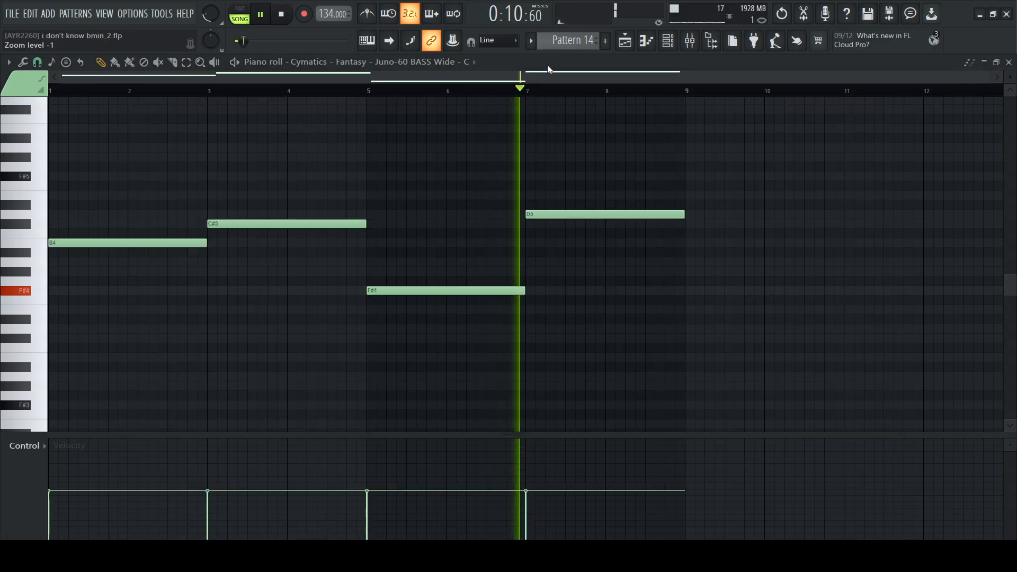
left_click(626, 41)
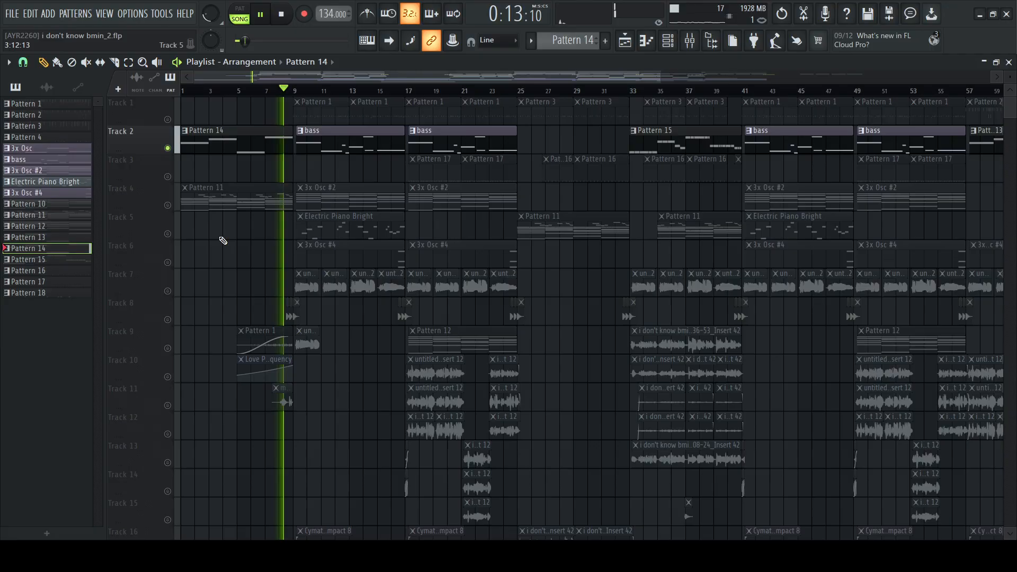
key("space")
Solo Track 4 and play the 3x Osc #2 pattern from bar 9 in the piano roll in pattern mode
left_click(168, 206)
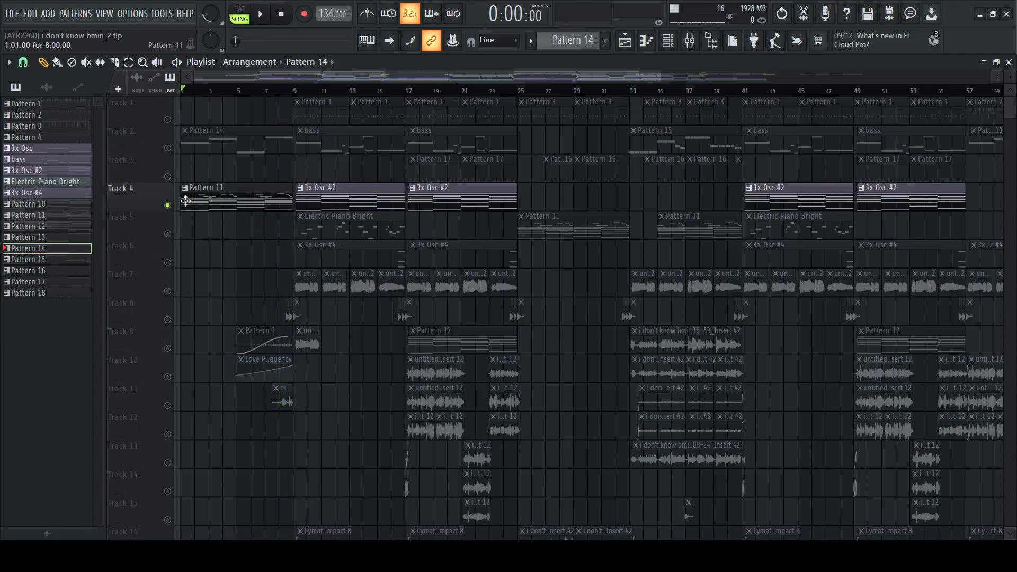
left_click(295, 91)
scroll(295, 91, "up", 5)
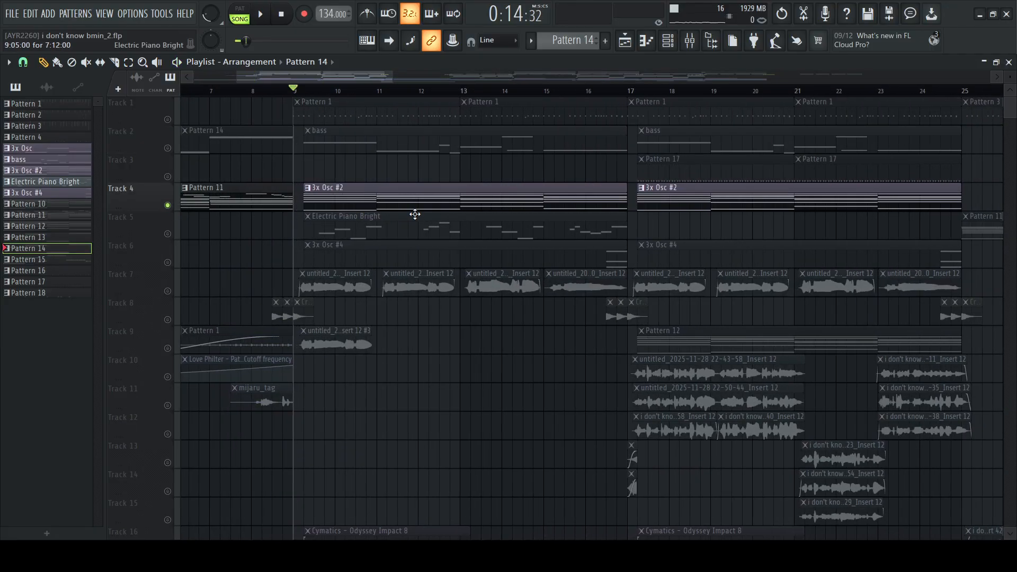
left_click(404, 204)
double_click(405, 204)
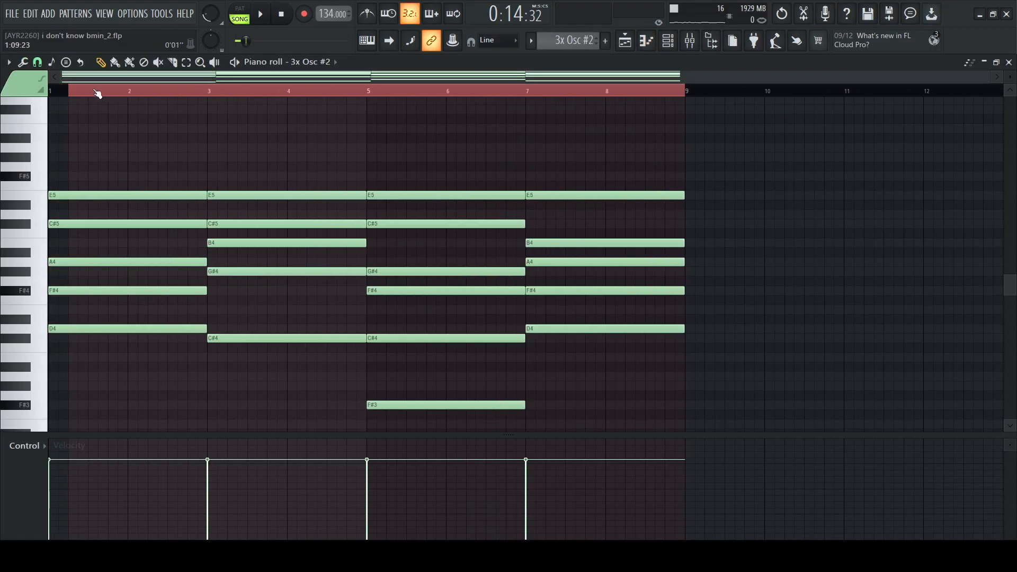
left_click(235, 62)
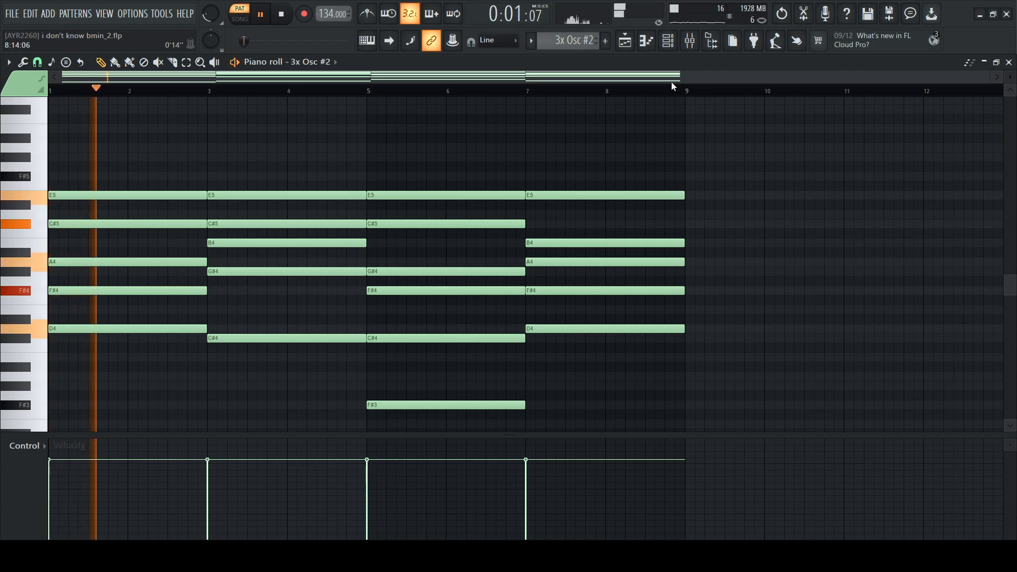
Open the 3x Osc #2 channel and examine its volume envelope and oscillator settings while the pattern plays
key("F6")
left_click(207, 341)
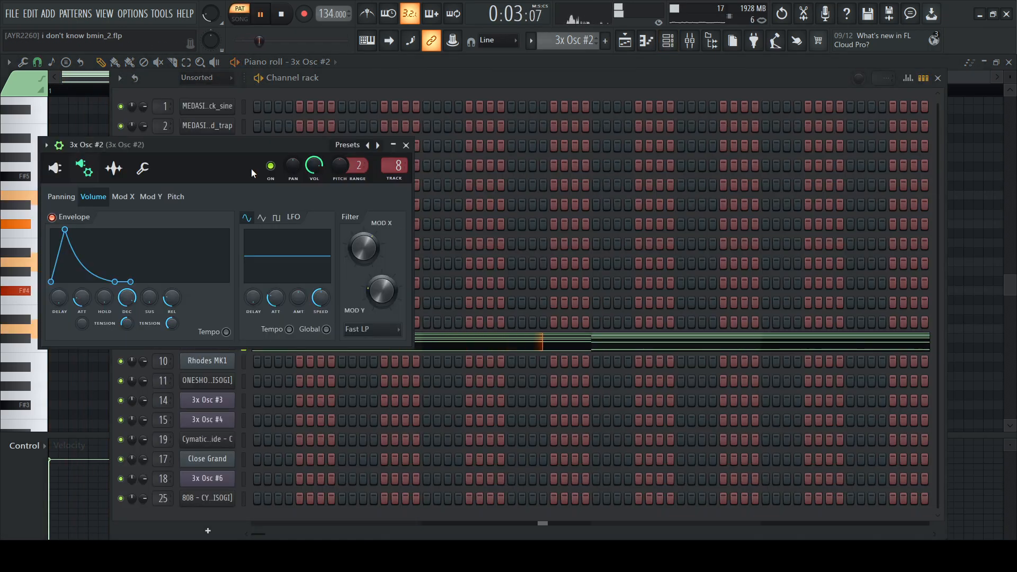
left_click_drag(163, 151, 318, 143)
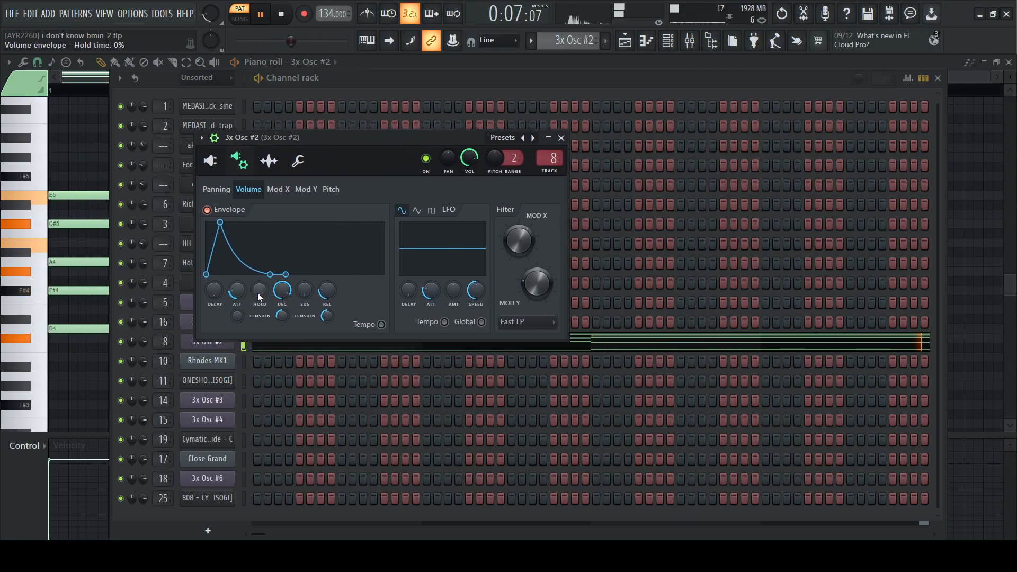
left_click(211, 164)
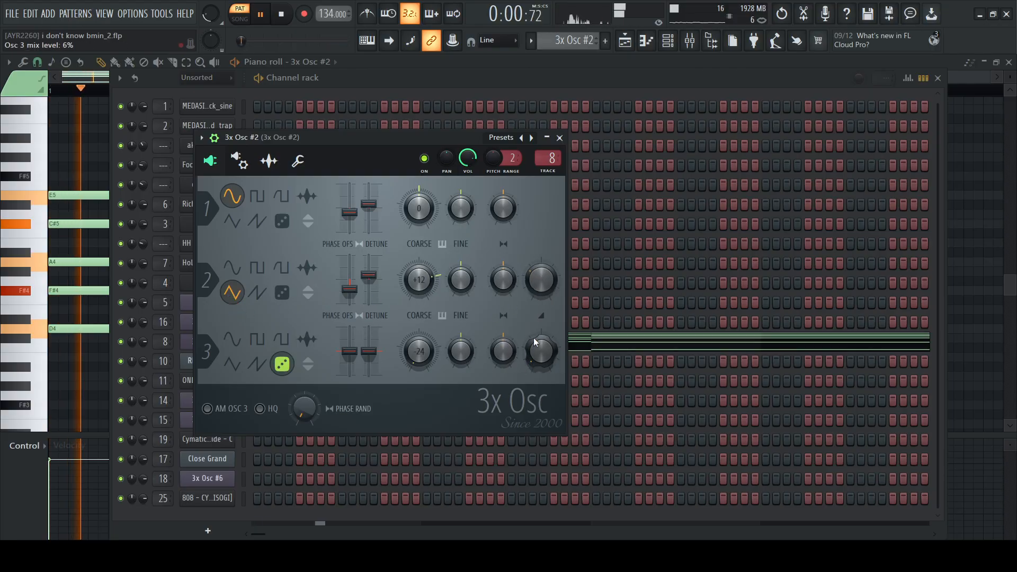
left_click(241, 164)
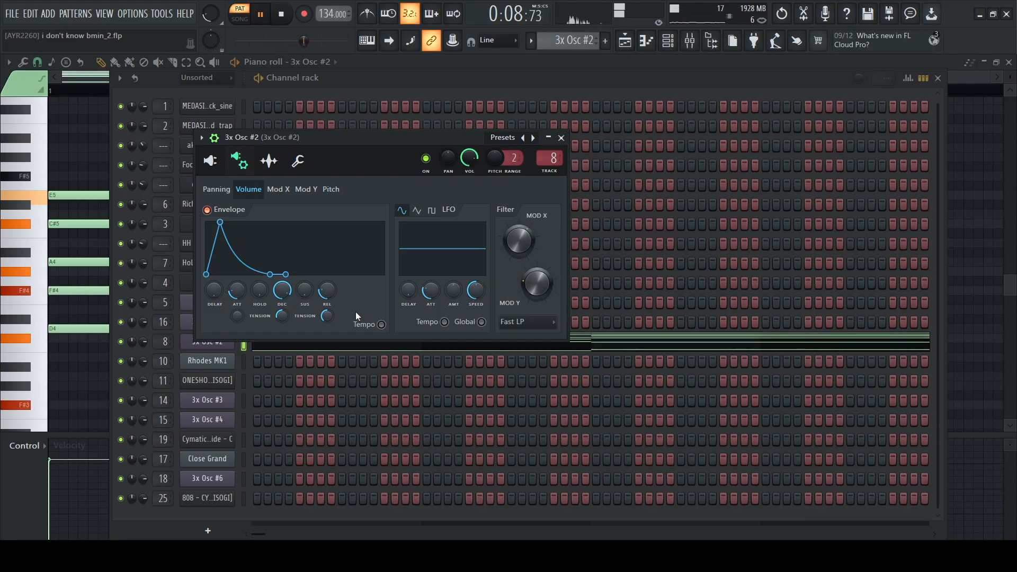
Close the 3x Osc #2 channel settings and the channel rack, and stop the pattern playback
left_click(561, 137)
left_click(621, 62)
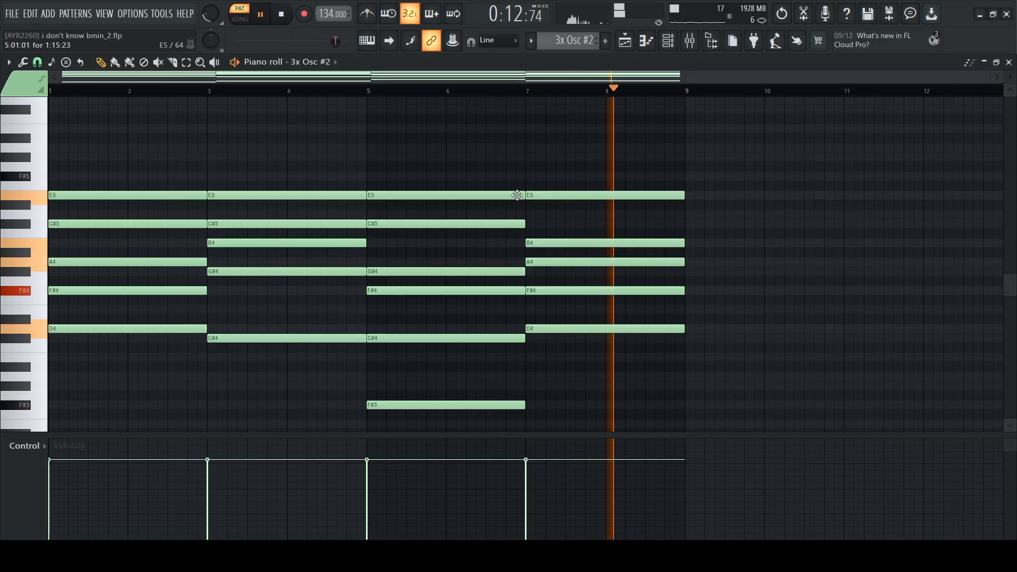
key("space")
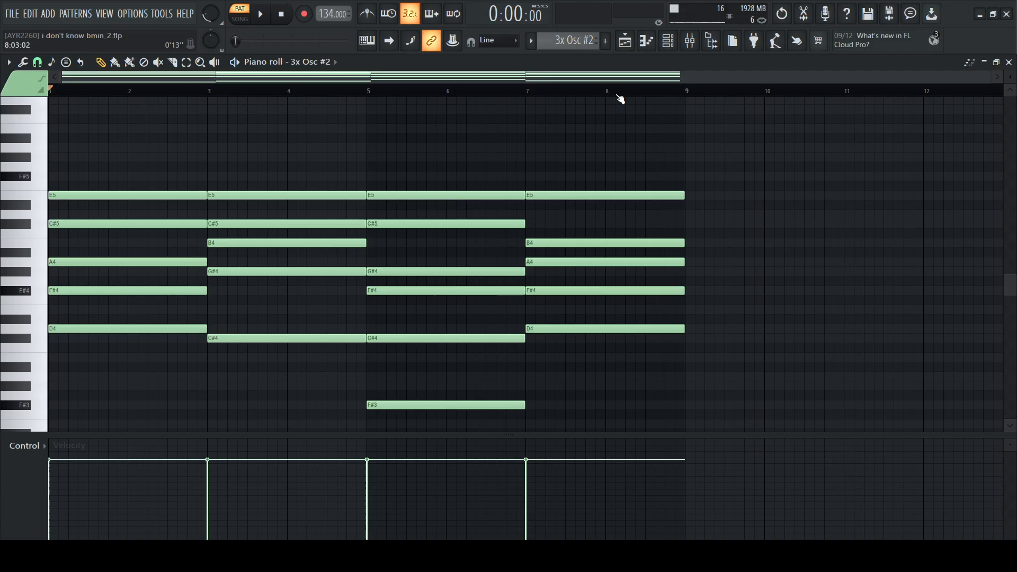
Enable Track 5 in the playlist and play the song from bar 9 with the Electric Piano Bright notes shown in the piano roll
left_click(625, 40)
left_click(168, 235)
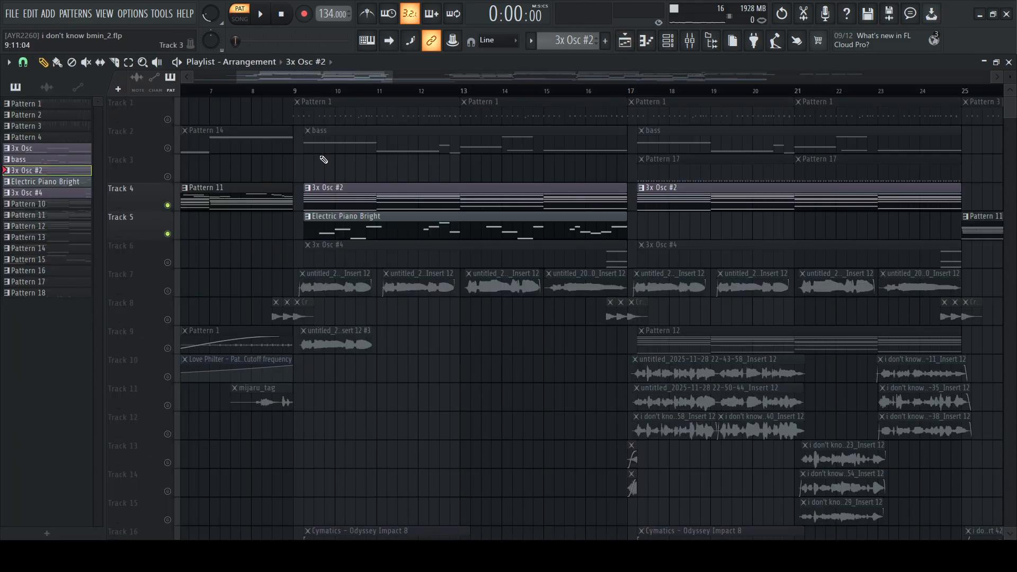
left_click(299, 91)
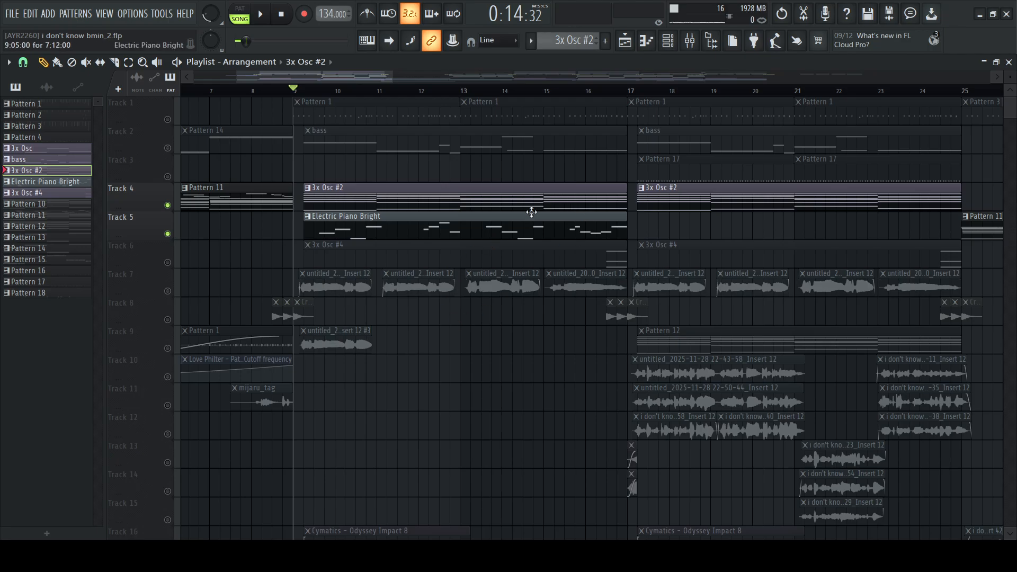
double_click(354, 226)
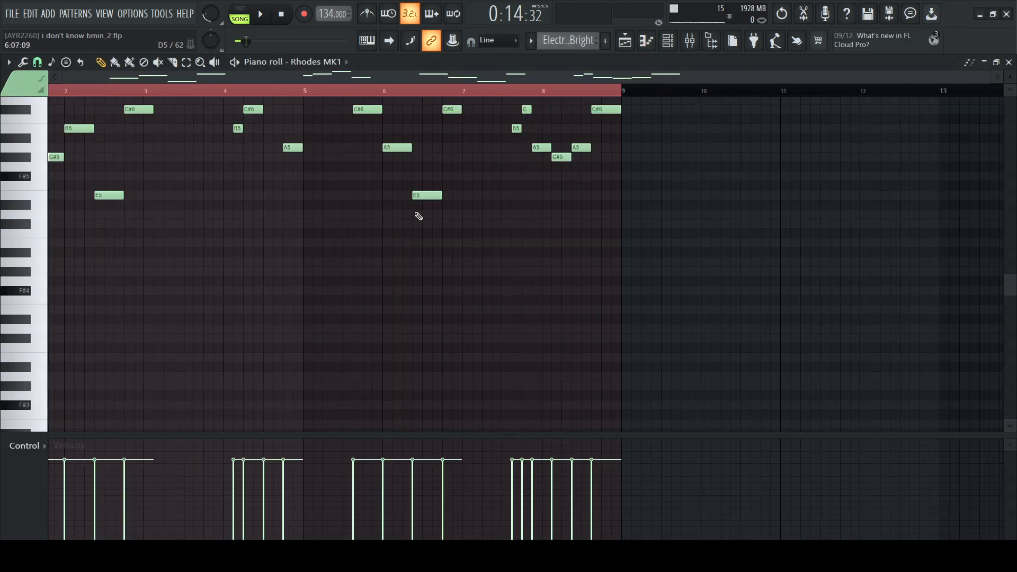
key("space")
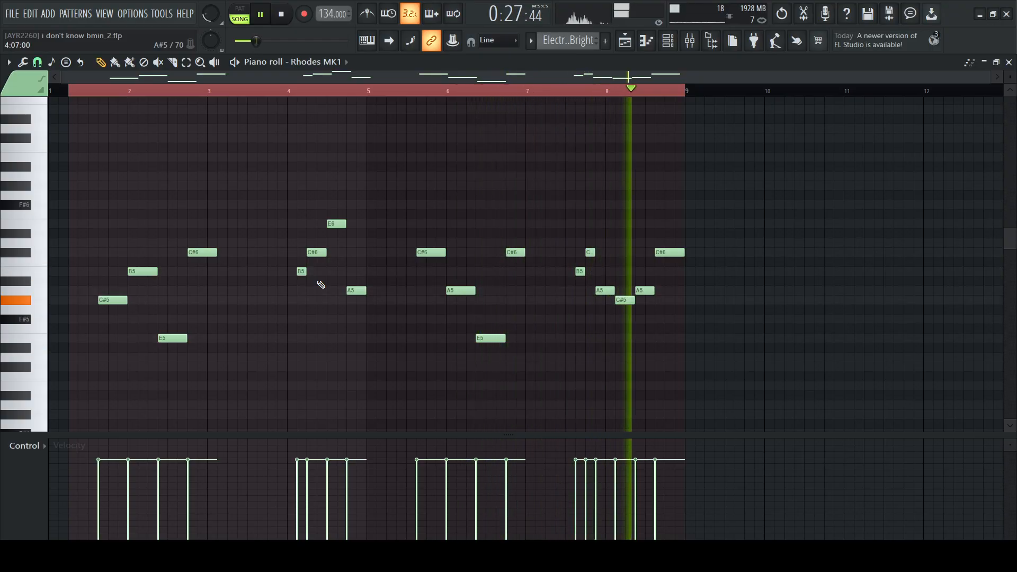
key("space")
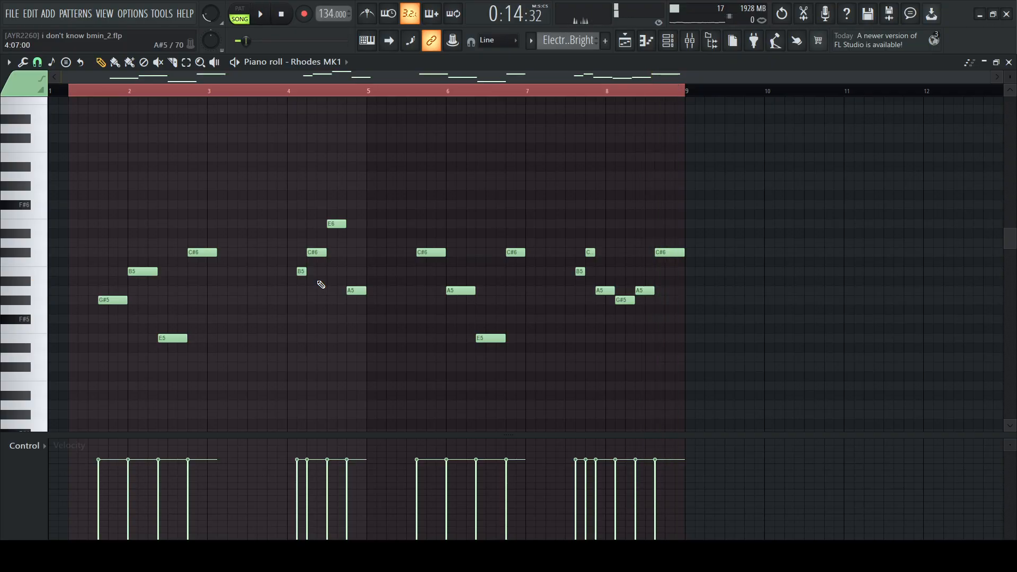
Examine the full Electric Piano Bright melody again in the piano roll and return to the playlist
key("F5")
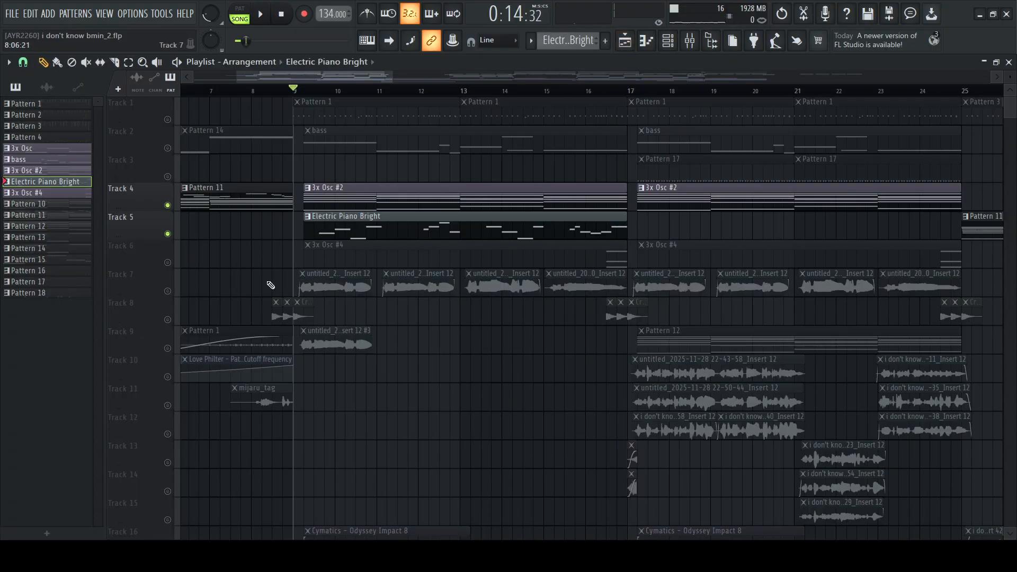
double_click(496, 233)
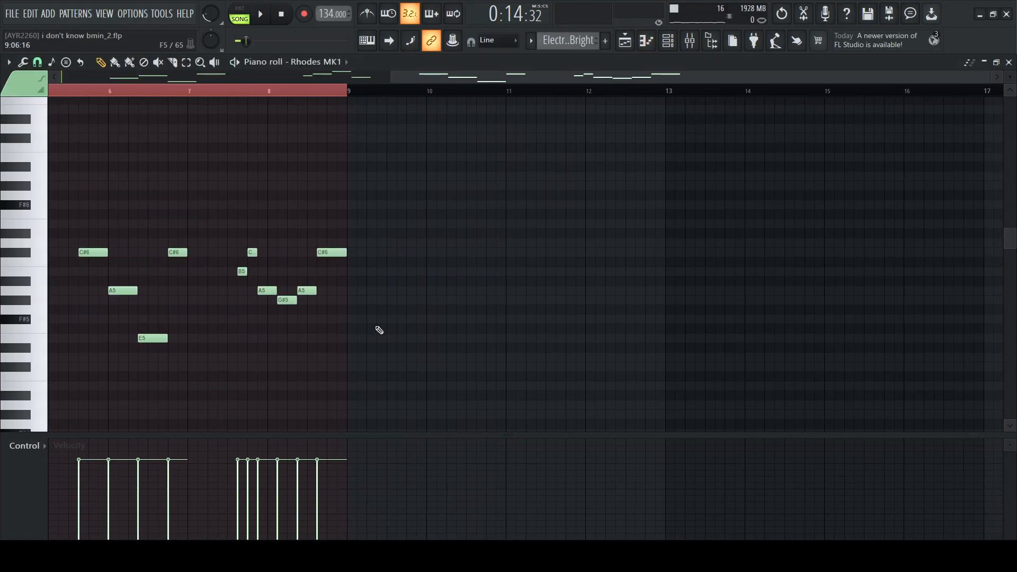
scroll(365, 222, "left", 4)
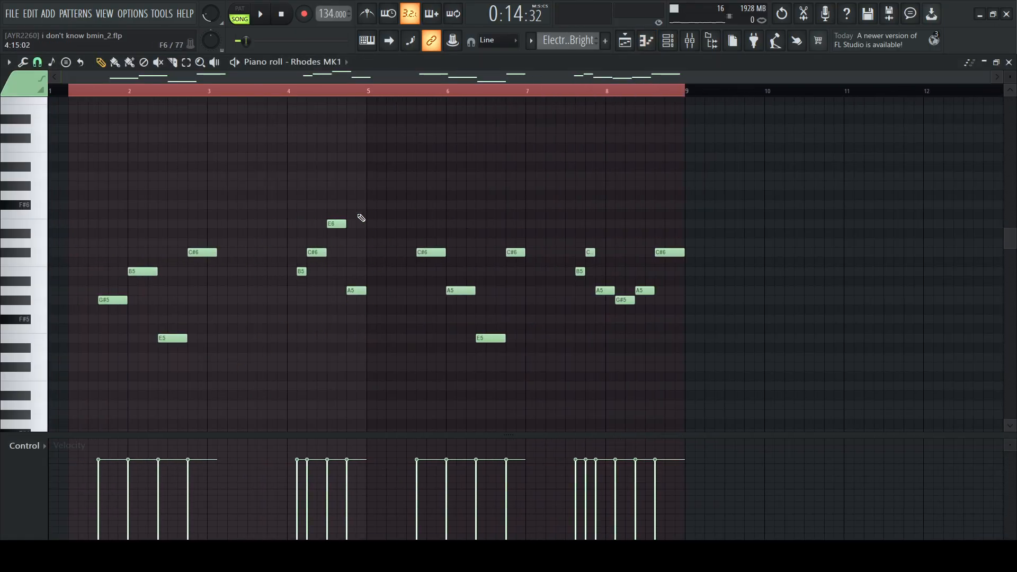
left_click(625, 41)
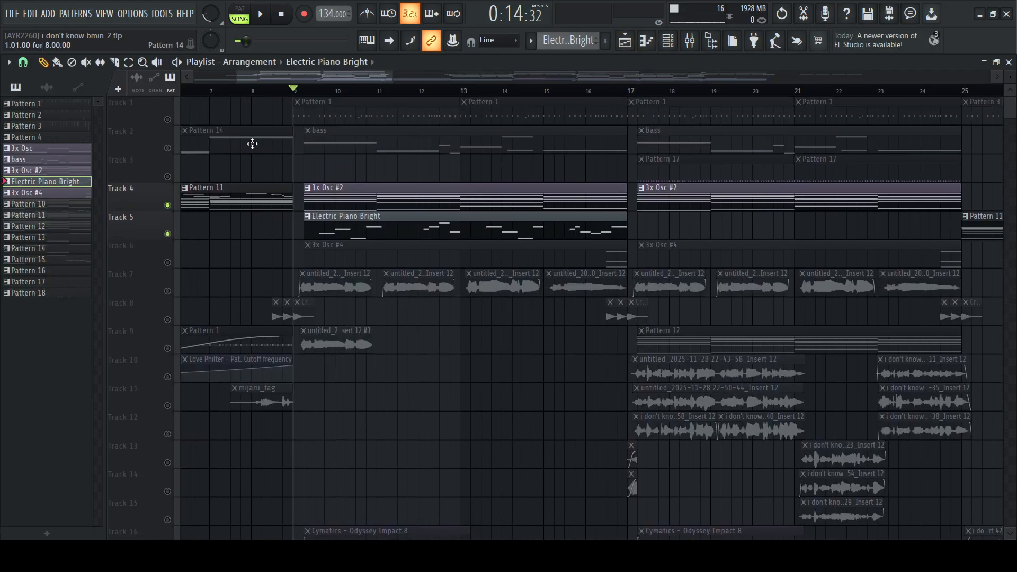
Solo Track 2, open its bass pattern, and examine the oscillator settings of the 3x Osc and 3x Osc #5 channels
right_click(168, 149)
double_click(318, 132)
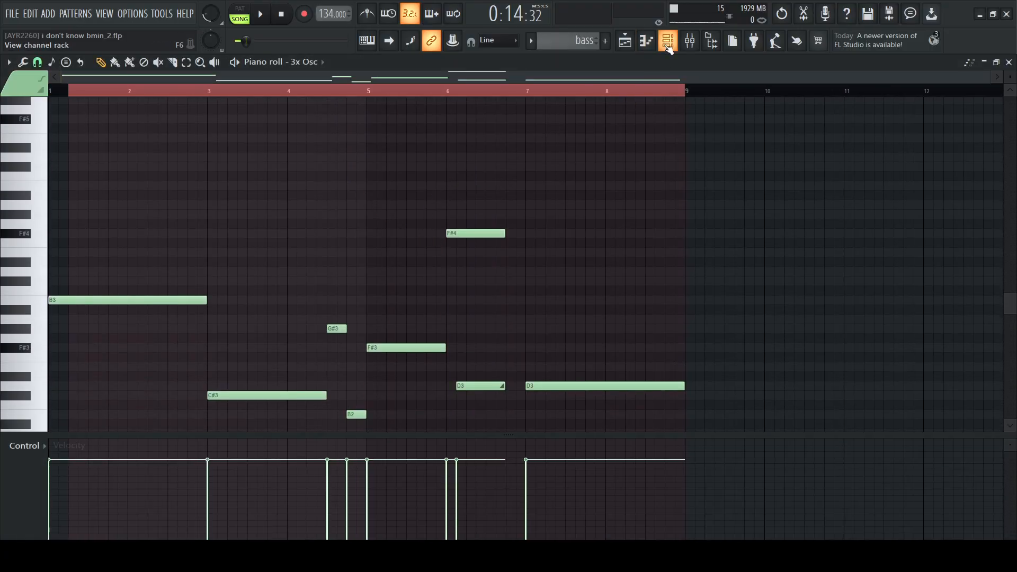
key("F6")
left_click(223, 309)
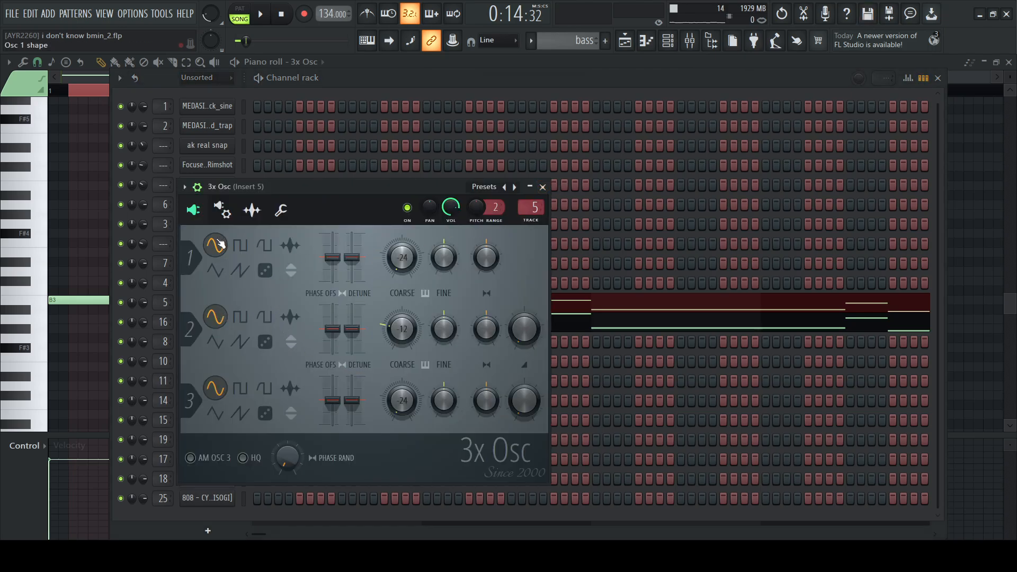
left_click(544, 185)
left_click(227, 326)
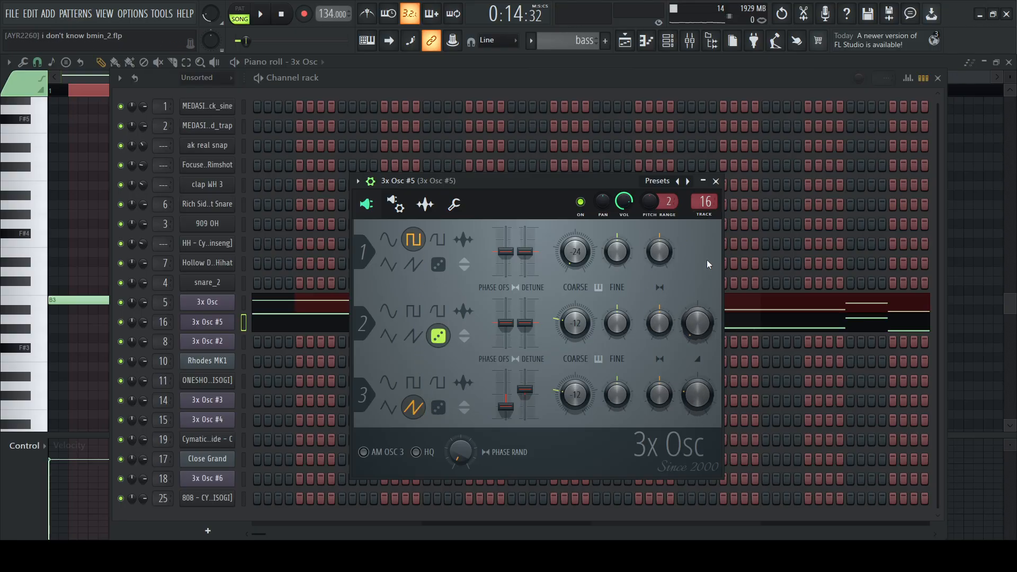
left_click(716, 181)
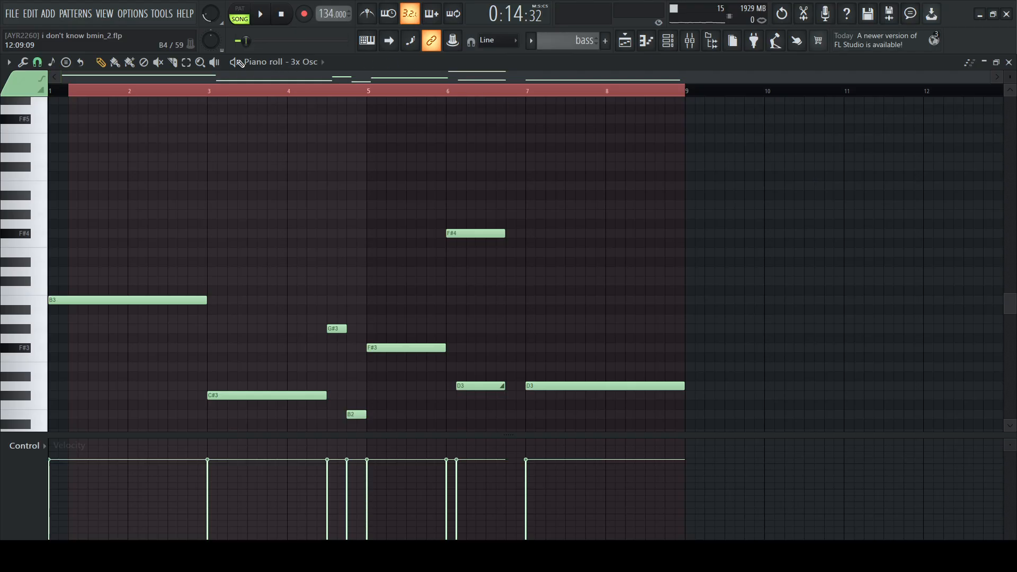
Play the bass pattern through in pattern mode with its 3x Osc notes shown in the piano roll
key("space")
scroll(313, 254, "down", 5)
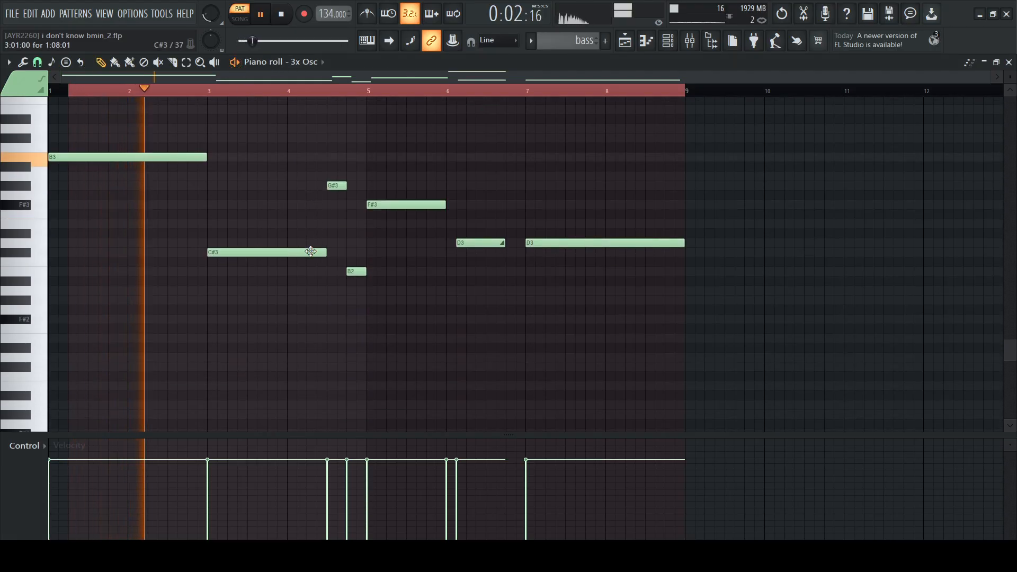
scroll(312, 253, "up", 3)
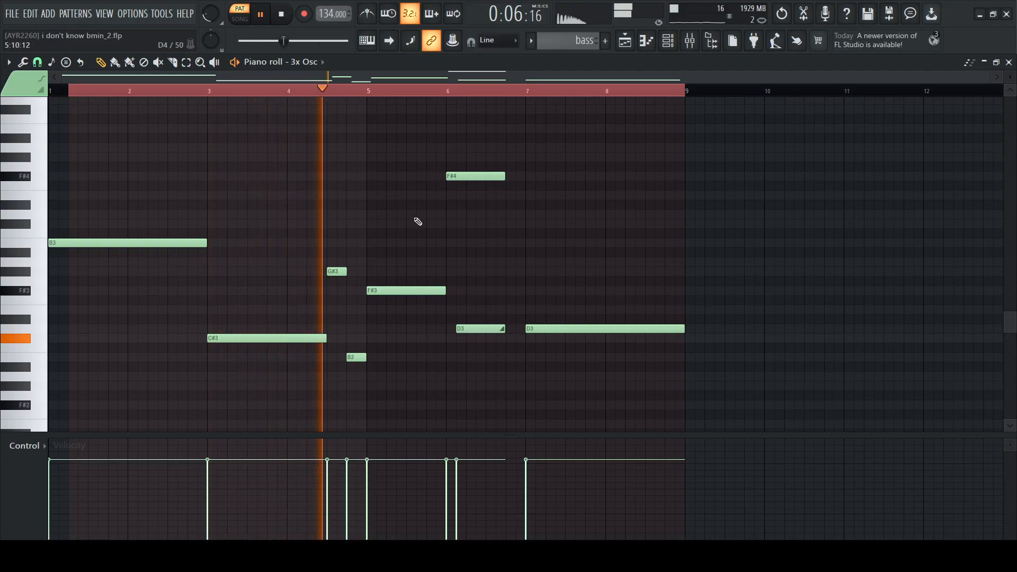
scroll(418, 221, "up", 2)
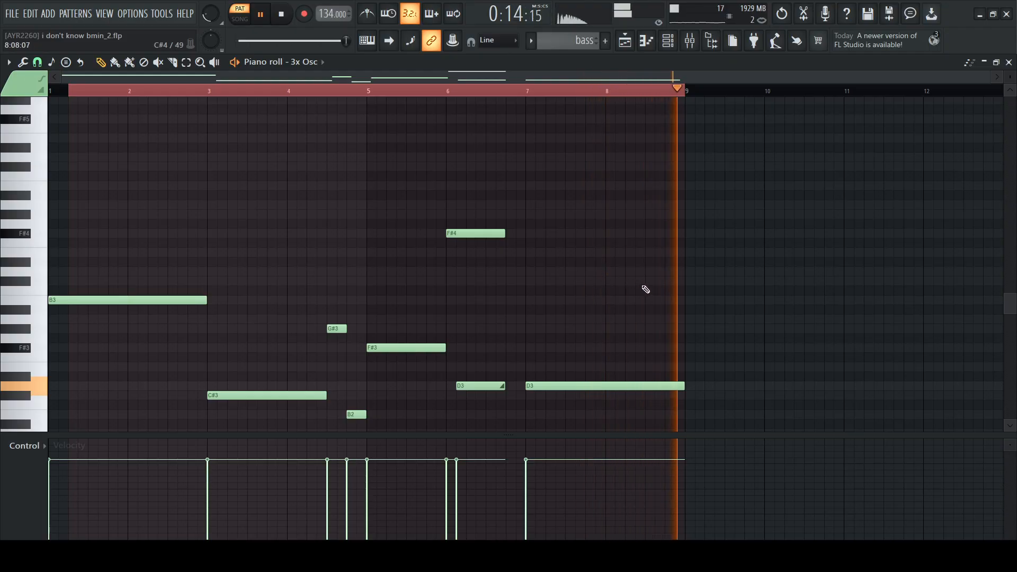
key("space")
Show the pitch envelope of the bass's 3x Osc channel and audition the F#4 note at bar 6
key("F6")
left_click(194, 304)
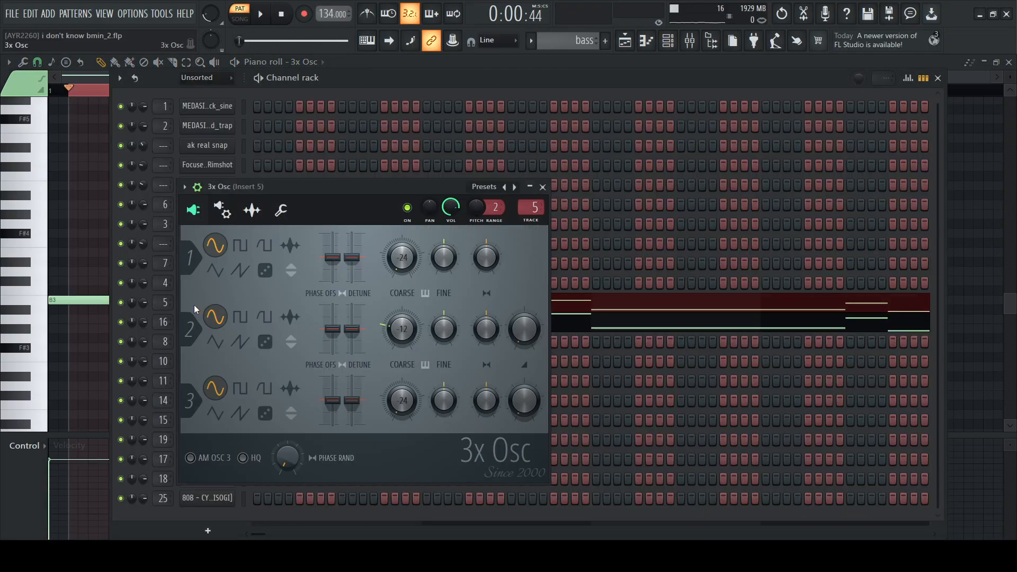
left_click(232, 223)
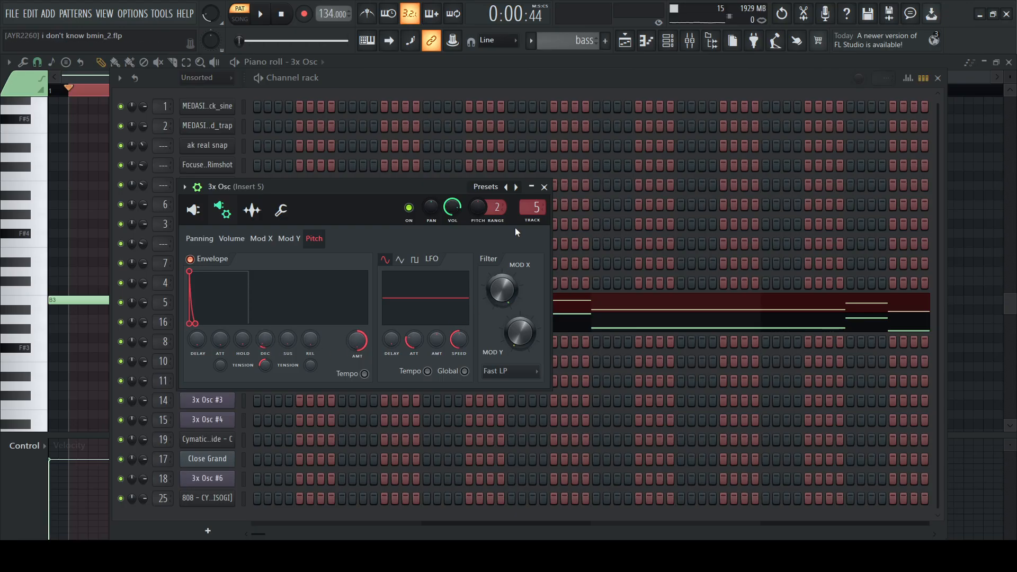
left_click(544, 186)
key("F6")
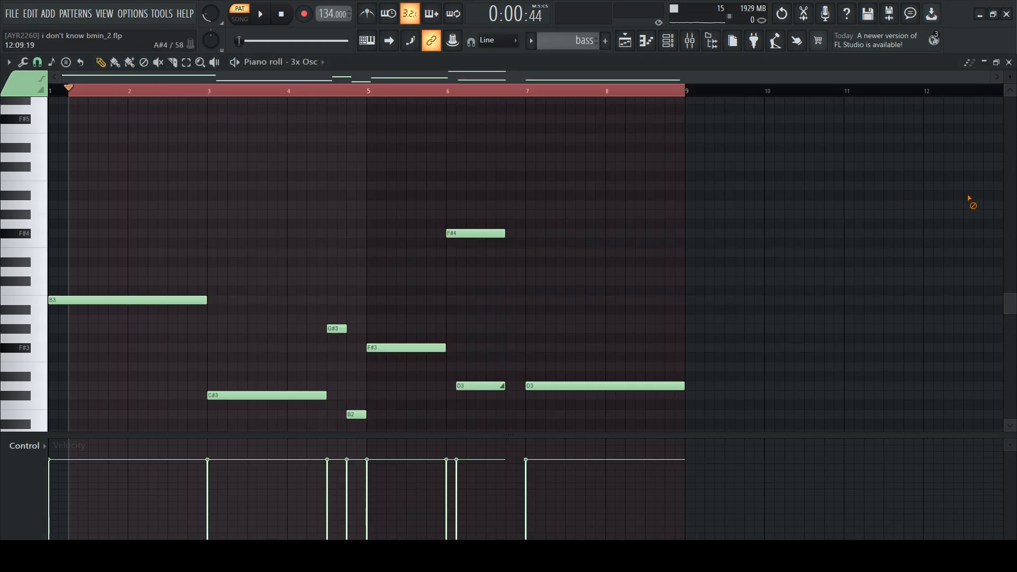
left_click(458, 234)
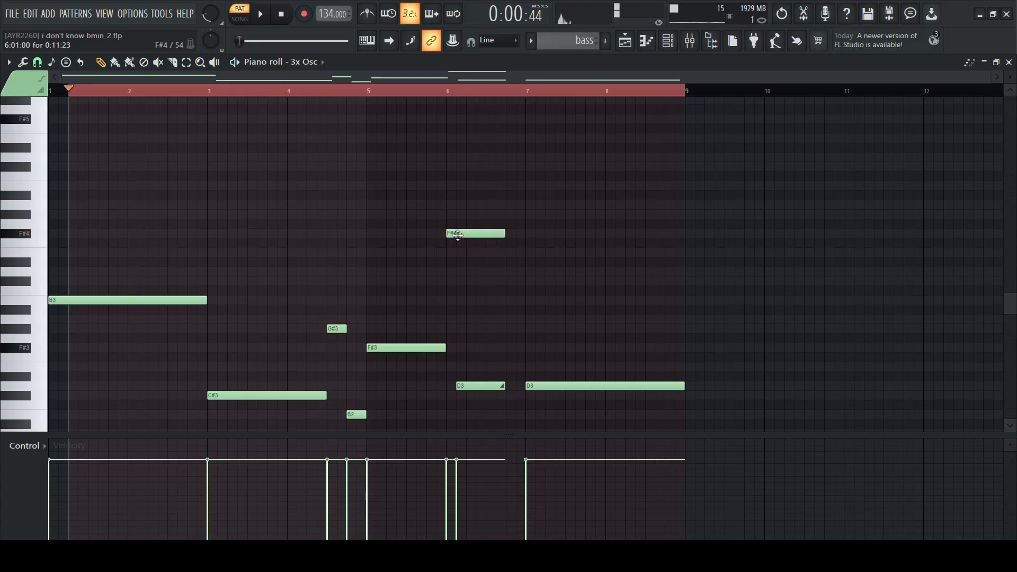
left_click(458, 235)
Turn off the 3x Osc channel's pitch envelope and audition the F#4 note without it
left_click(668, 44)
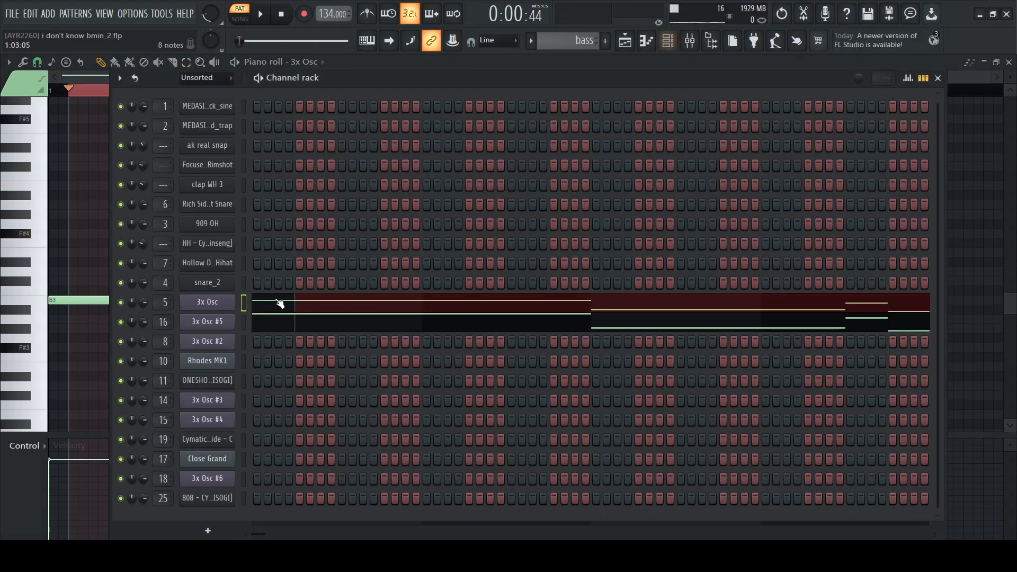
left_click(221, 307)
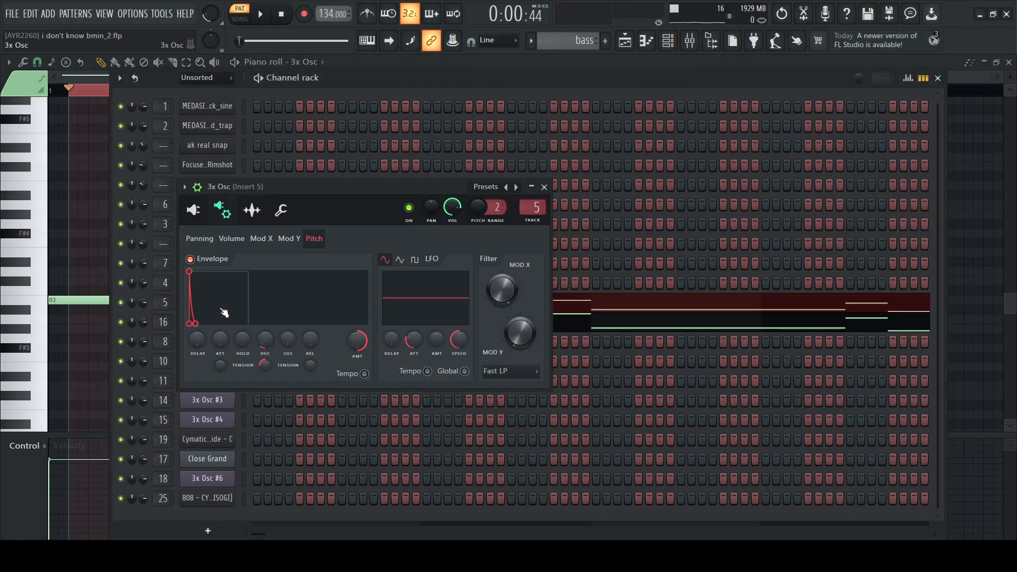
left_click(546, 187)
key("F6")
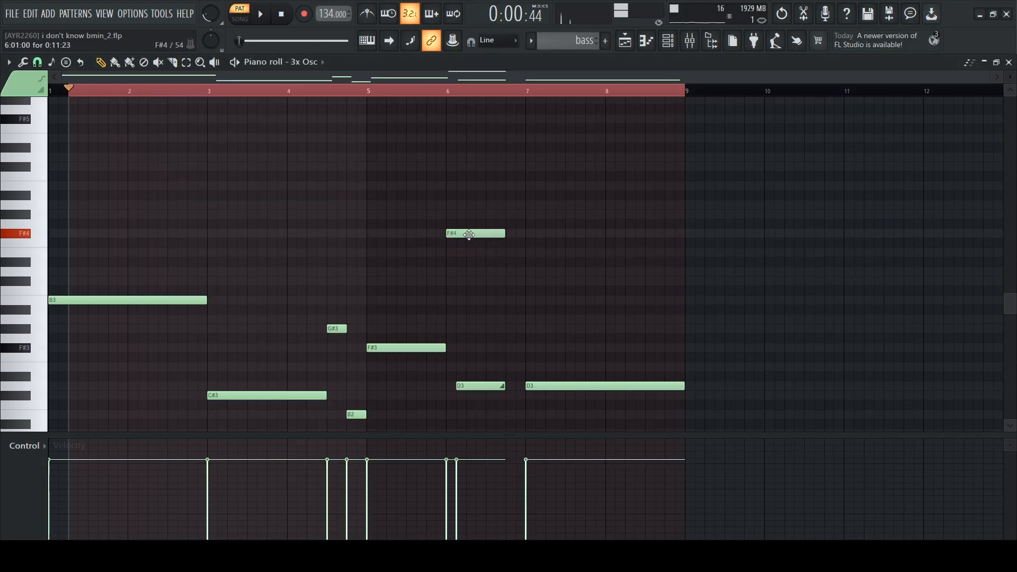
Reopen the 3x Osc channel's pitch envelope settings and audition the F#4 note again for comparison
left_click(667, 41)
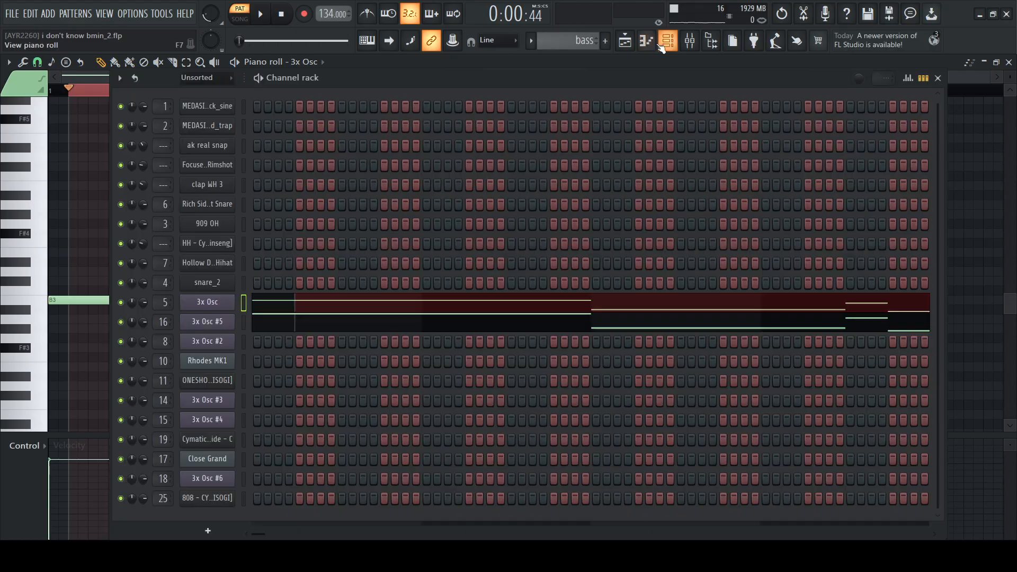
left_click(217, 303)
left_click(544, 186)
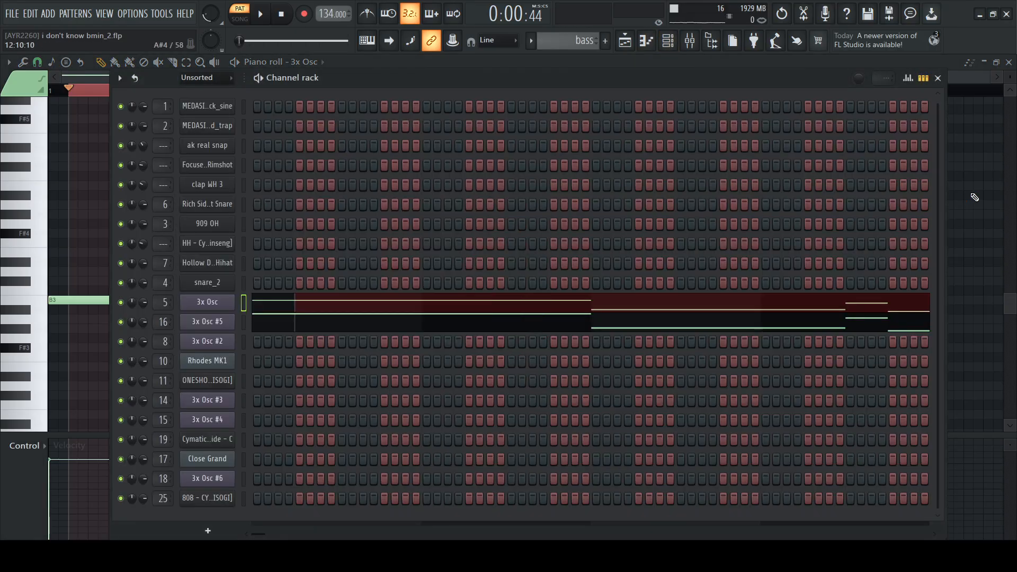
key("F6")
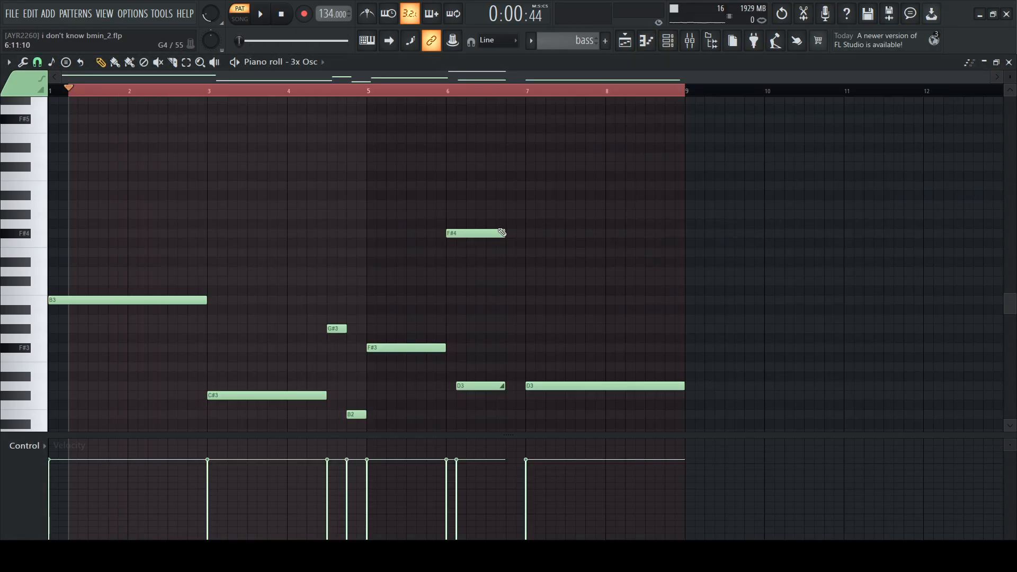
left_click(471, 233)
Show the Soundgoodizer effect on the bass's Insert 5 mixer track, and close it
left_click(689, 41)
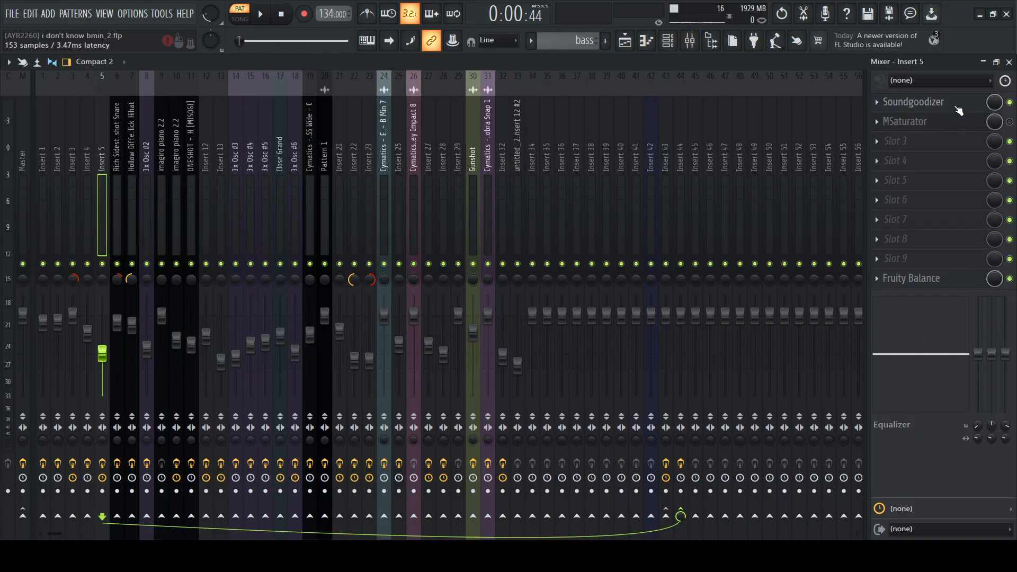
left_click(910, 101)
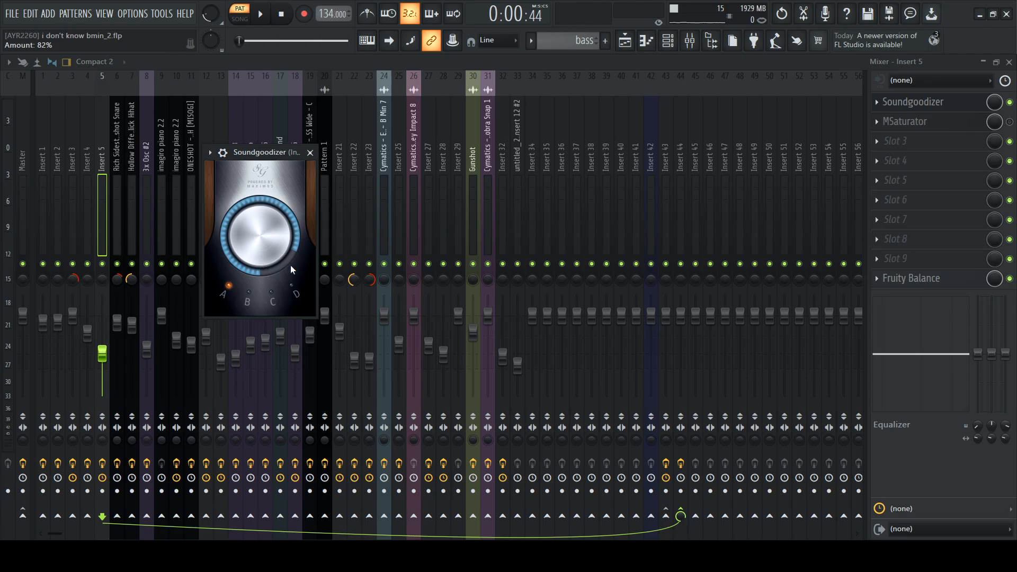
left_click(310, 152)
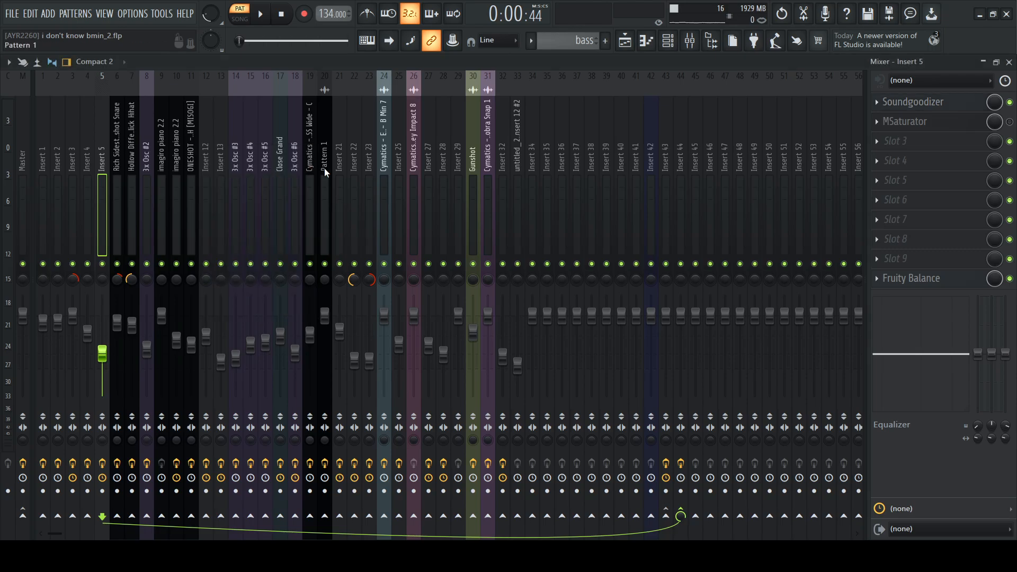
Examine the Fruity Parametric EQ 2 curve on the 3x Osc #5 mixer track, and close it
left_click(261, 196)
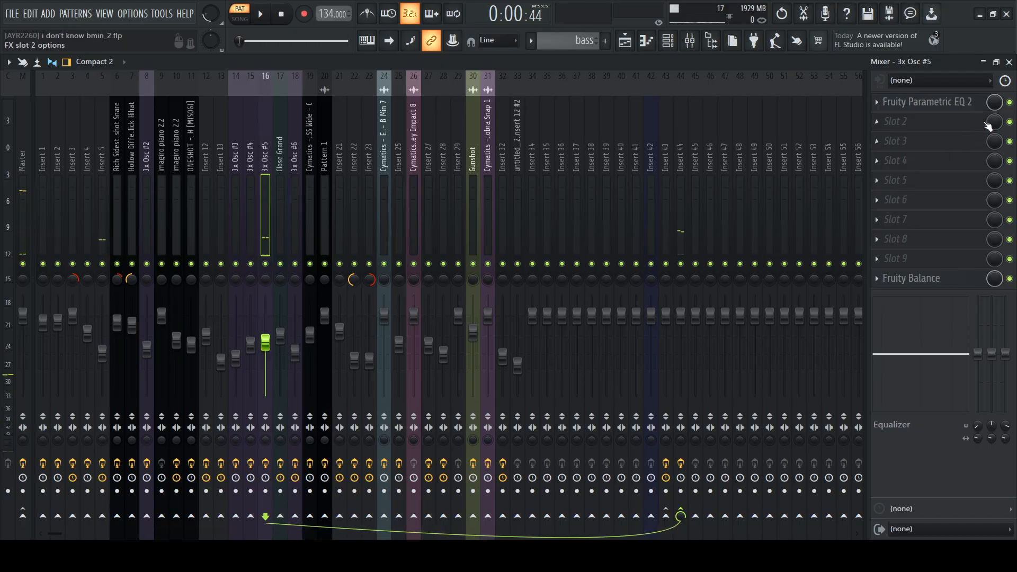
left_click(936, 112)
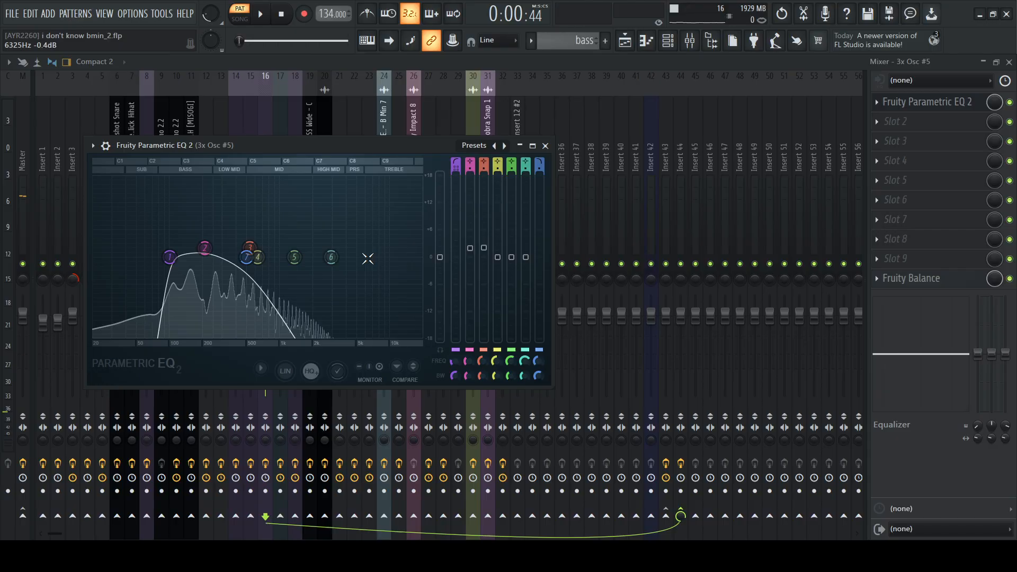
left_click_drag(315, 146, 387, 137)
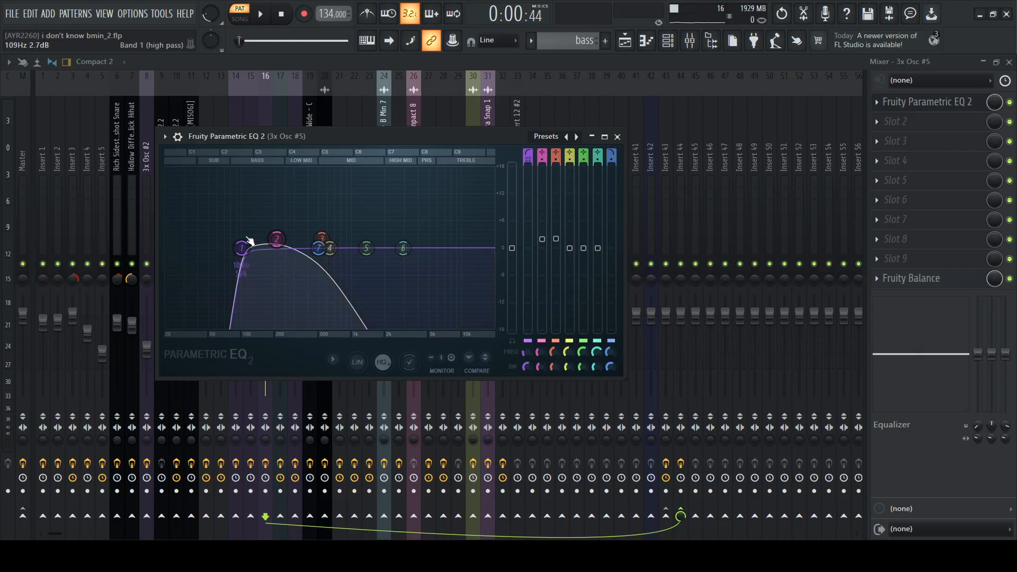
left_click(617, 137)
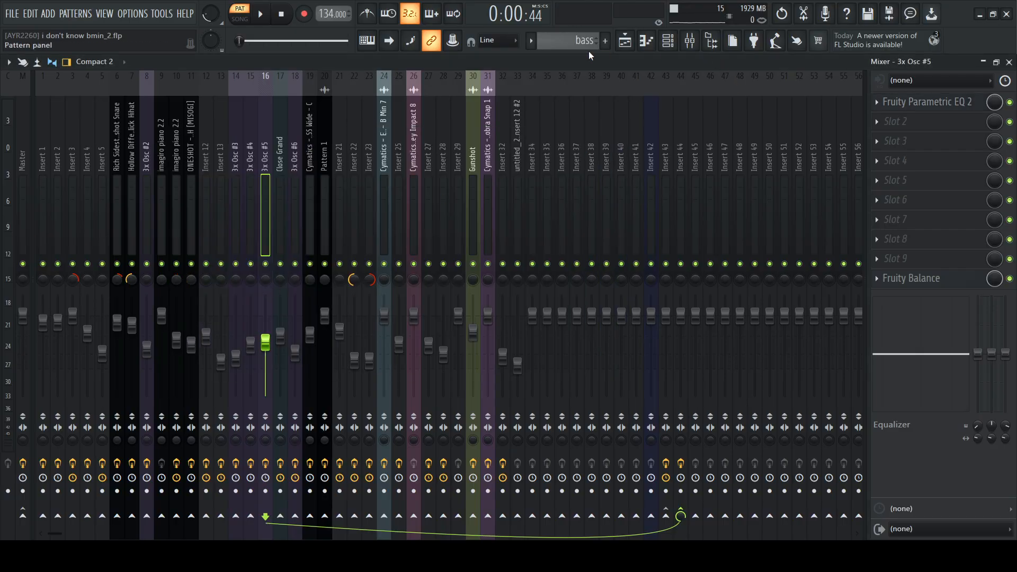
Return to the playlist and set the song position to bar 33, where Pattern 15 starts on Track 2
left_click(629, 42)
scroll(619, 93, "down", 5)
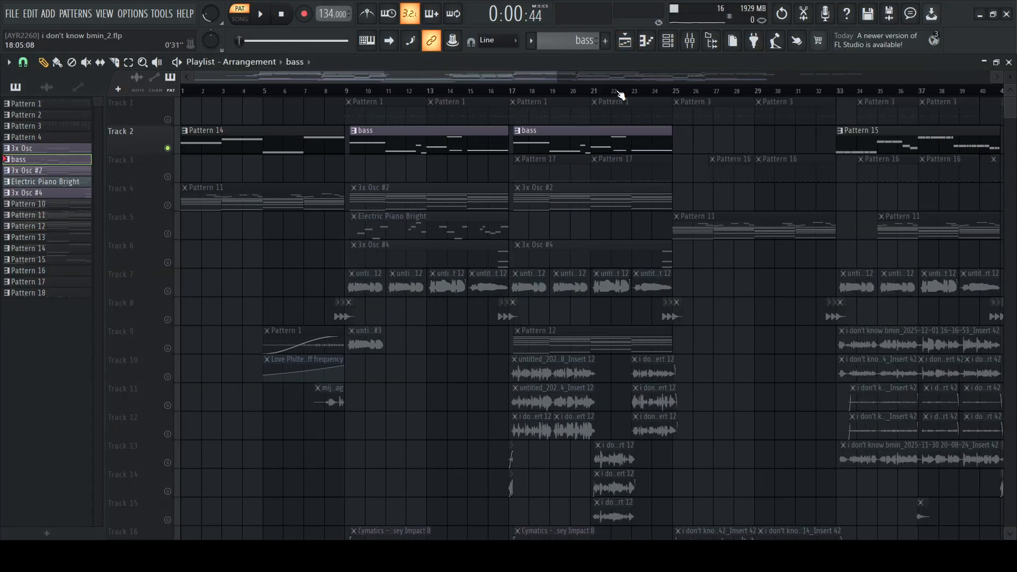
scroll(631, 96, "up", 3)
scroll(594, 92, "up", 2)
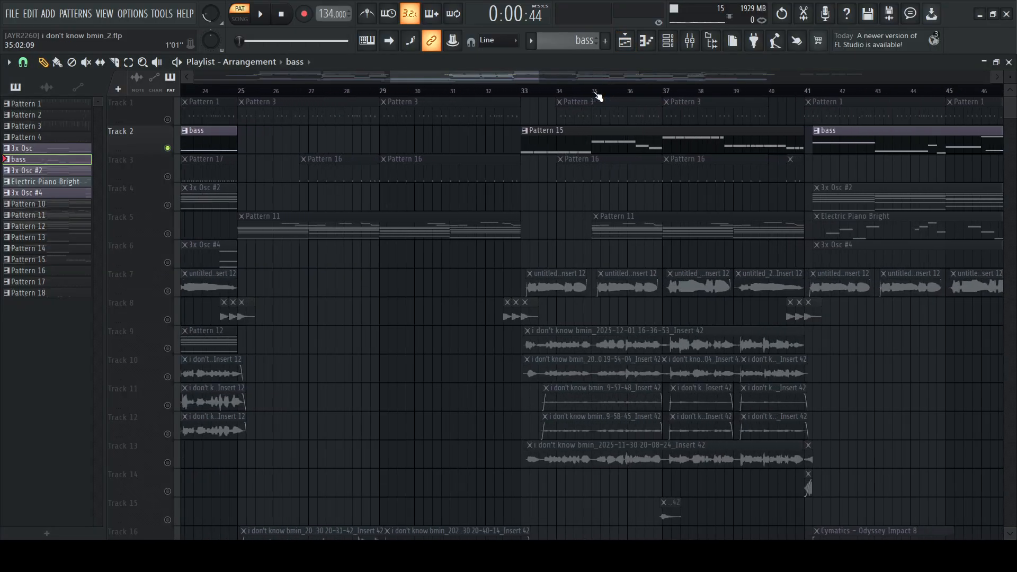
left_click(516, 96)
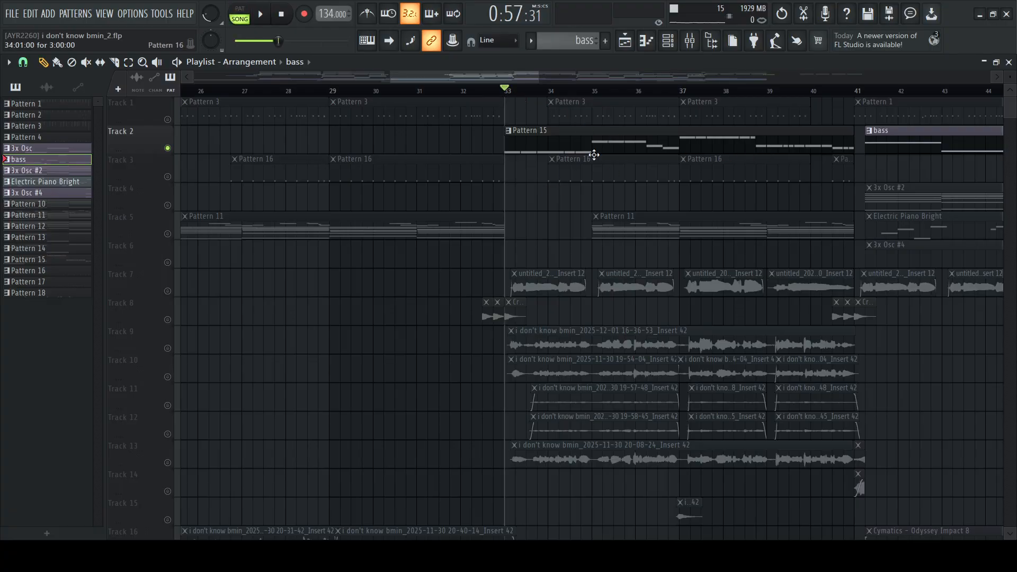
left_click(667, 40)
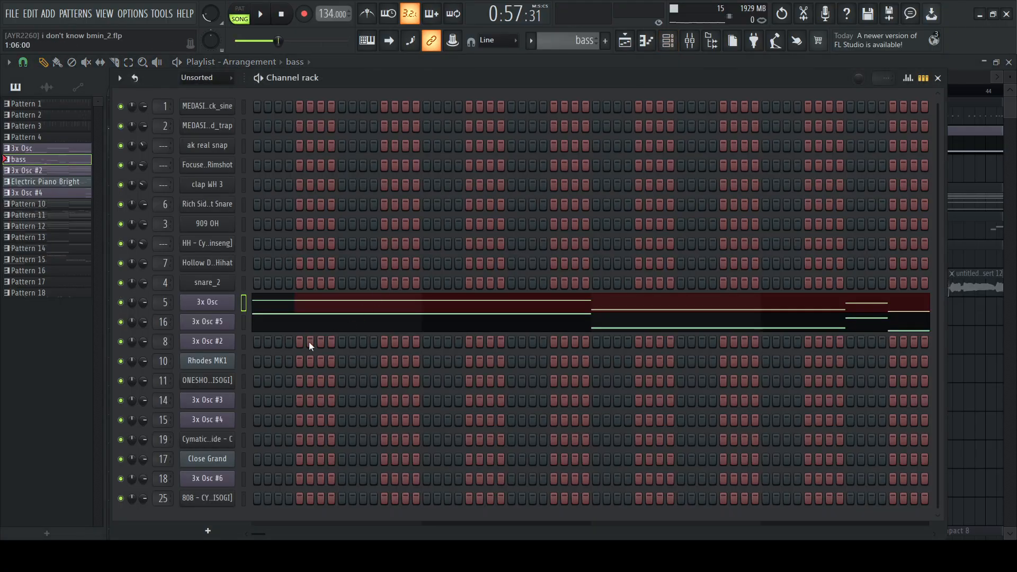
right_click(958, 264)
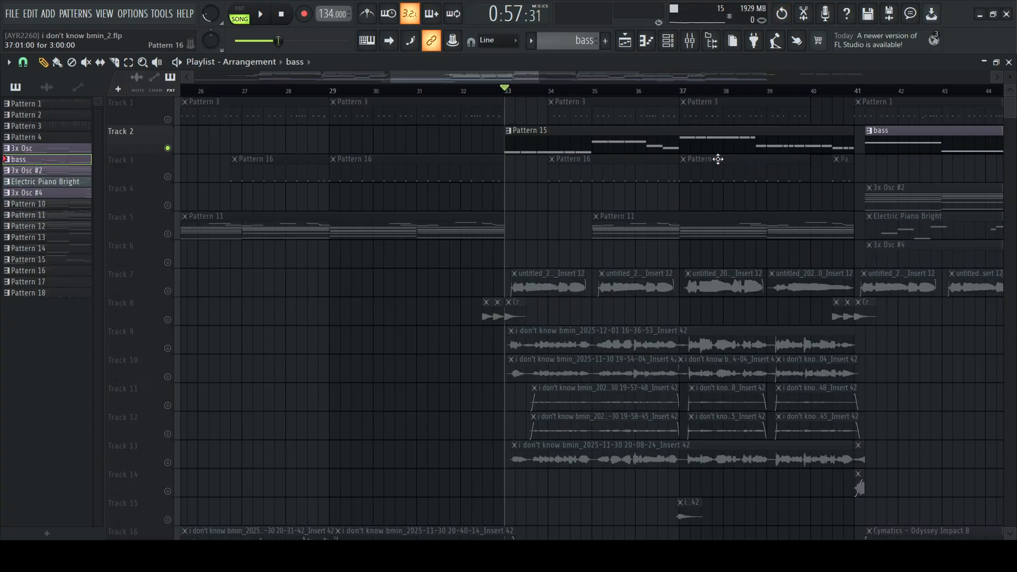
Show Pattern 15's 808 - CYBERGOTH notes in the piano roll, clear the time selection, and play the pattern
left_click(702, 148)
left_click(646, 41)
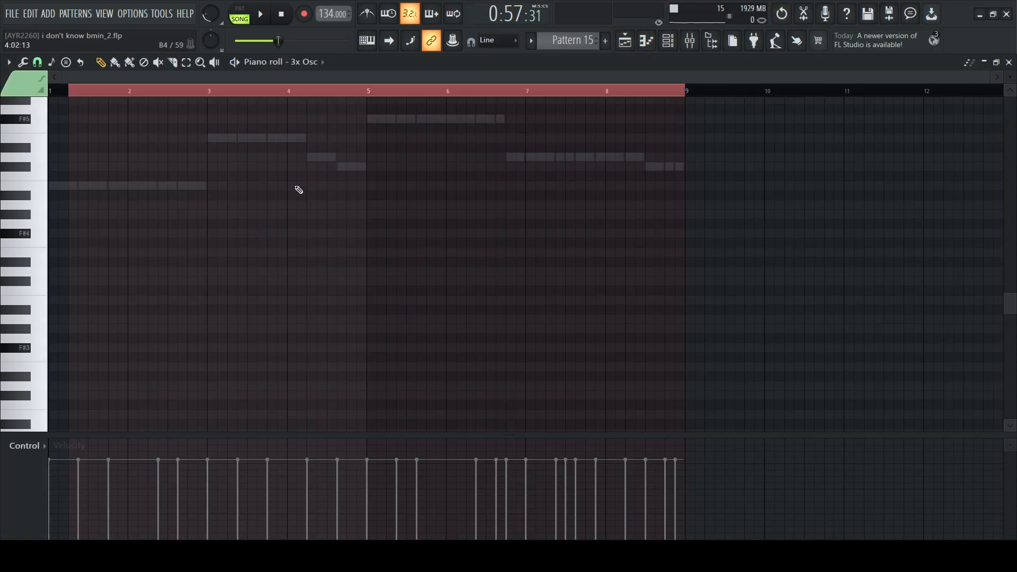
double_click(189, 186)
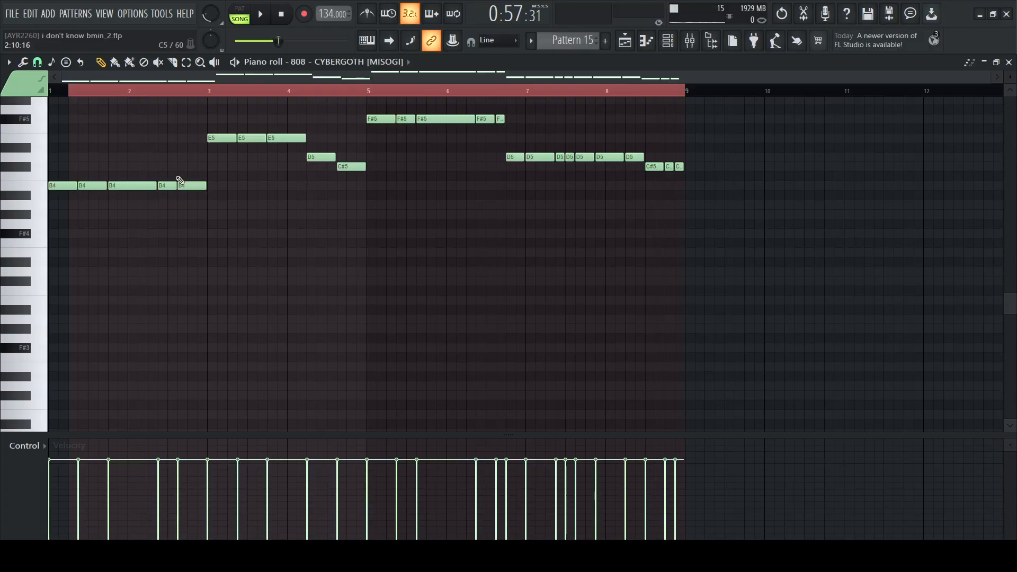
left_click(74, 96)
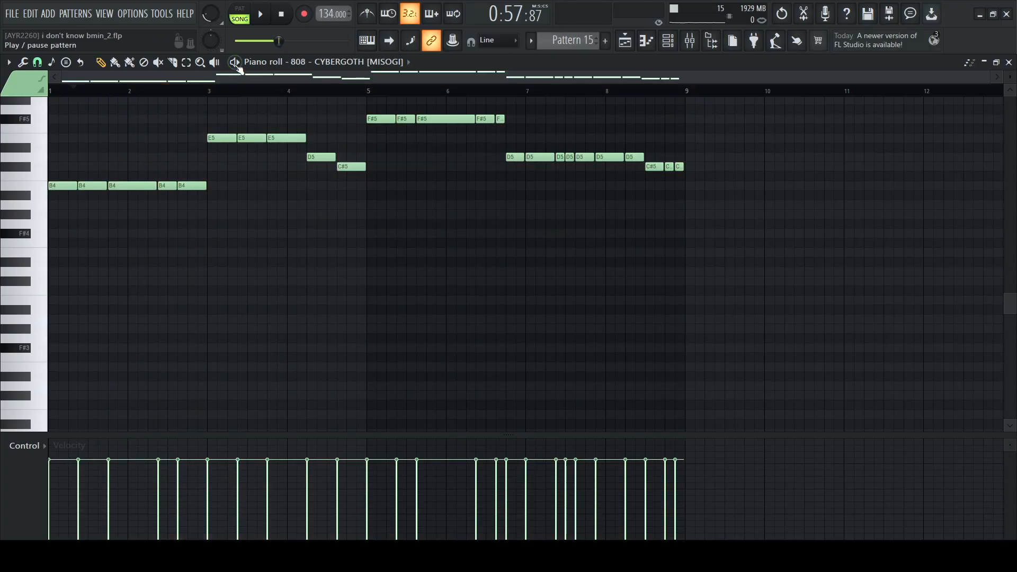
key("space")
scroll(486, 243, "up", 3)
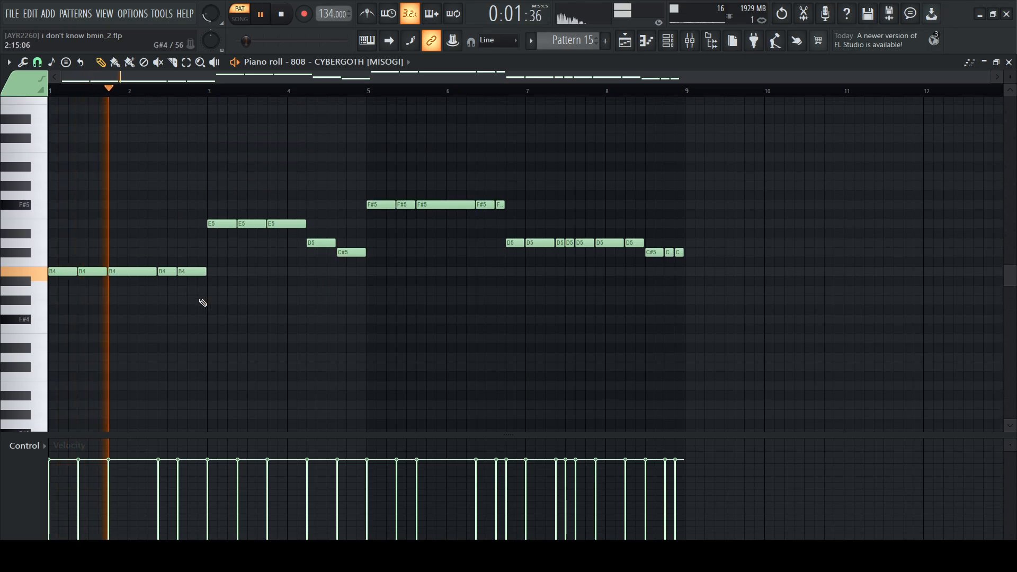
Examine the Fruity Parametric EQ 2 curve on the 808's Insert 25 mixer track during playback, and close it
left_click(692, 40)
left_click(400, 244)
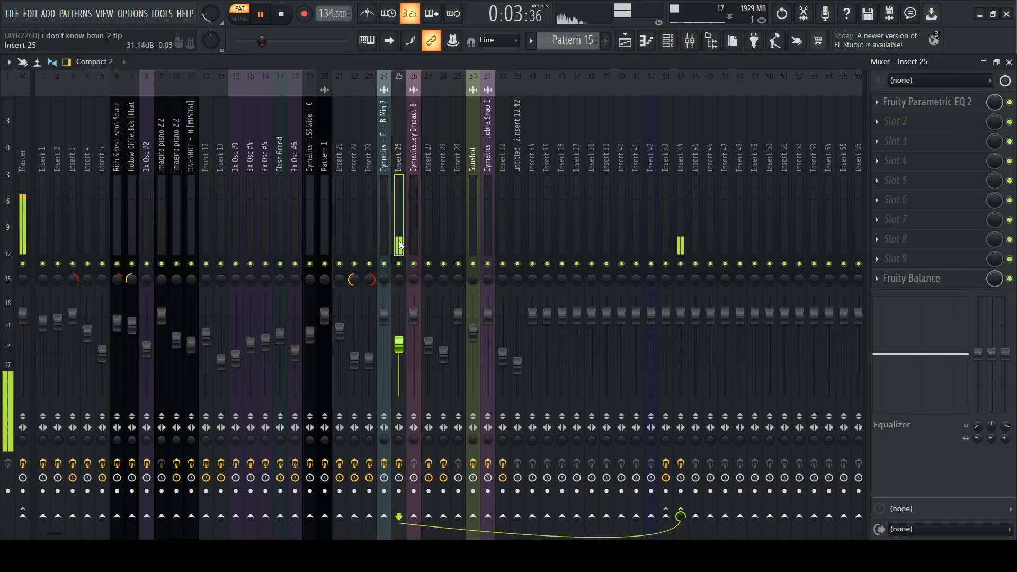
left_click(924, 102)
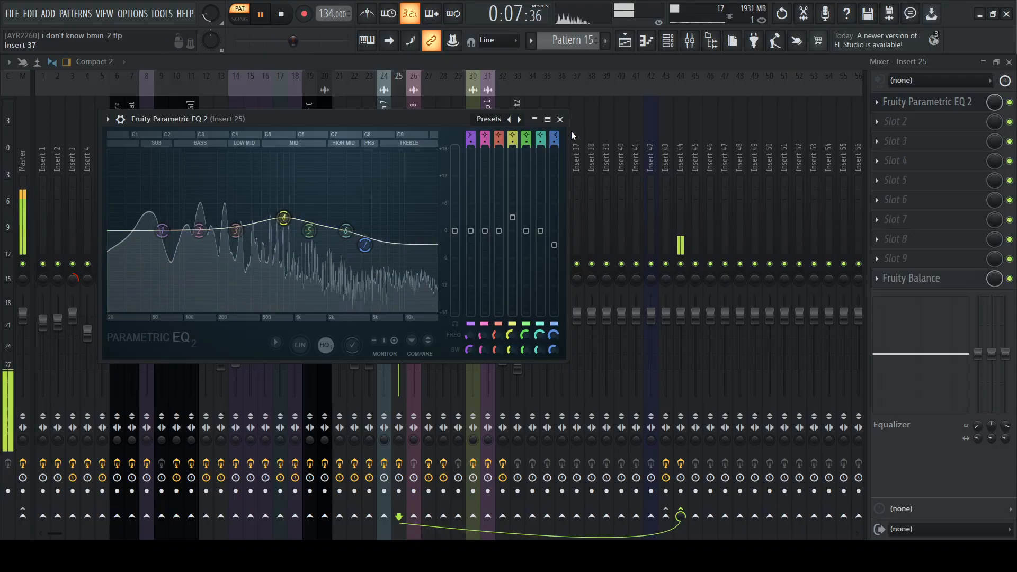
left_click(560, 119)
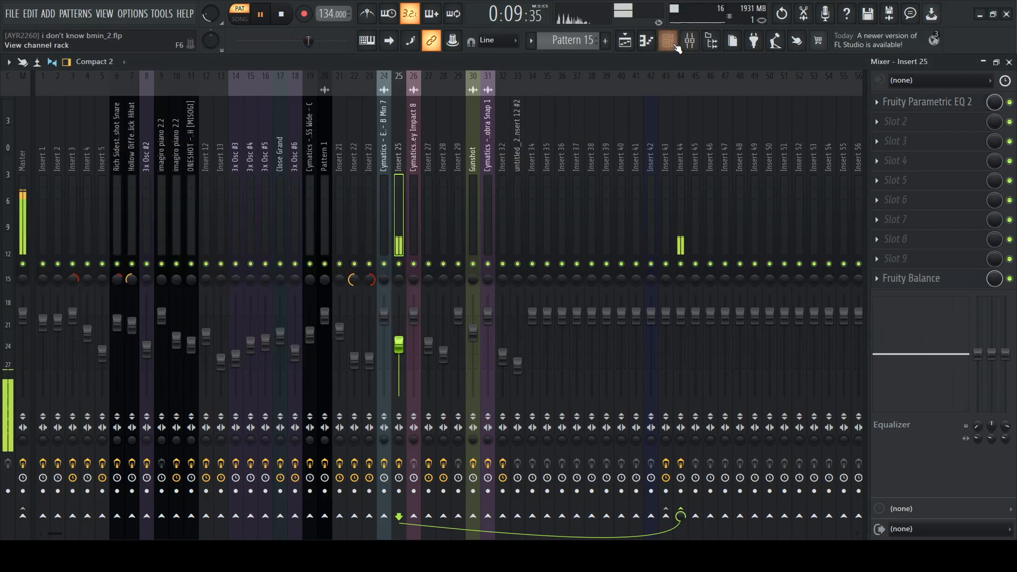
Show the sampler settings of the 808 - CYBERGOTH channel, and close them
key("F6")
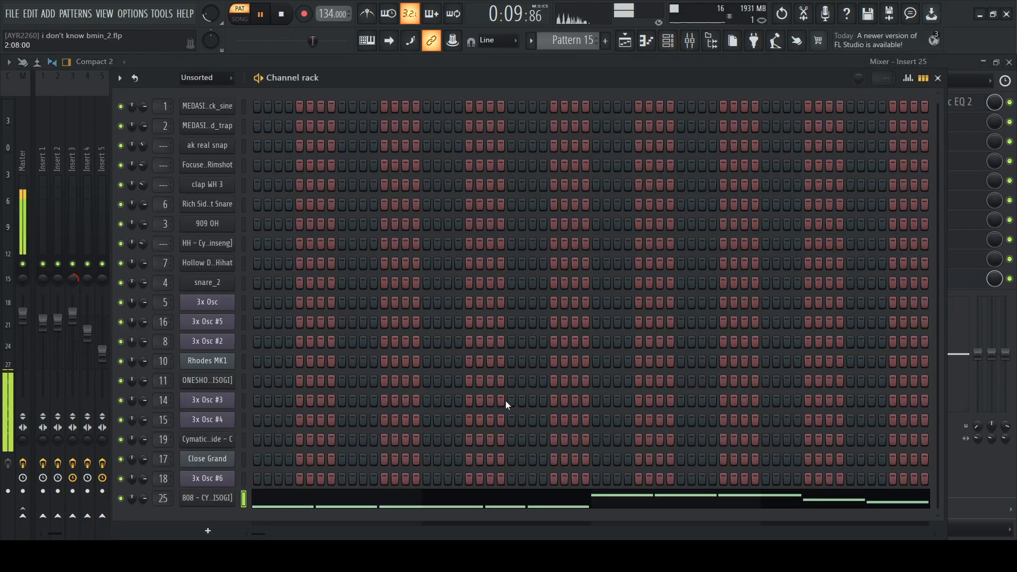
left_click(207, 504)
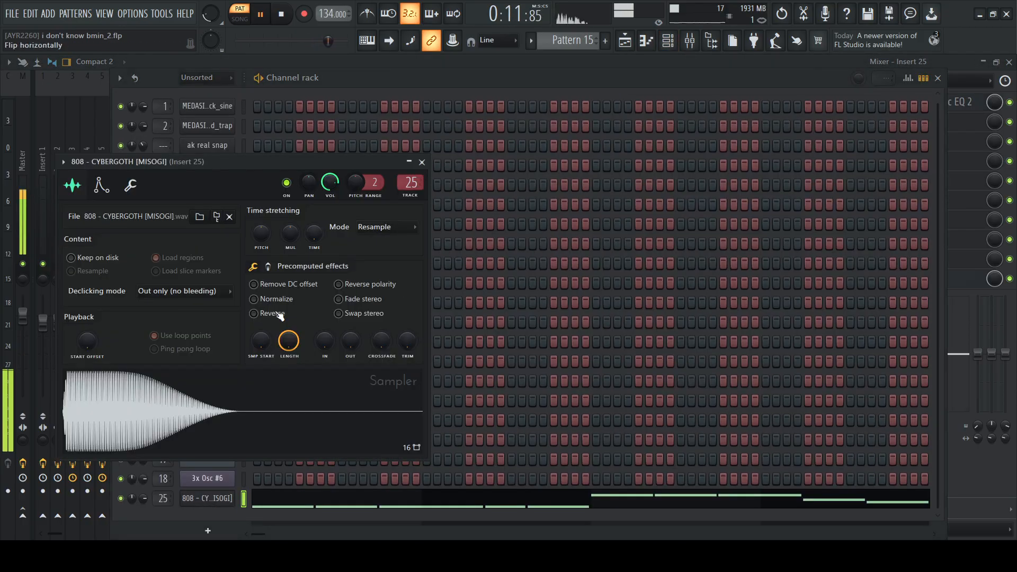
left_click(422, 162)
Stop playback and look over the arrangement's tracks in the playlist, from the bass clips down to the pads and effects
key("F5")
scroll(627, 95, "down", 5)
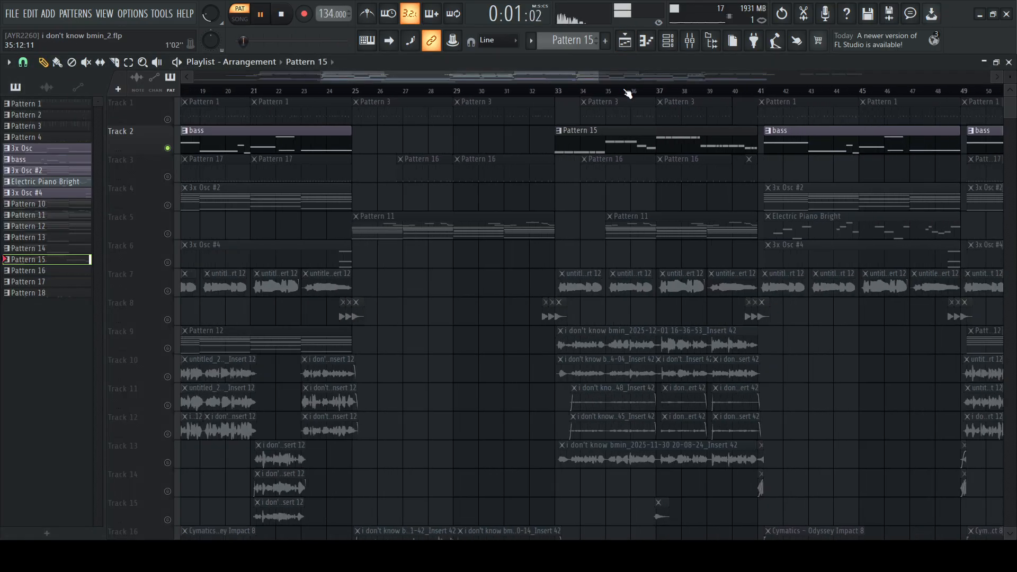
key("space")
scroll(634, 193, "down", 3)
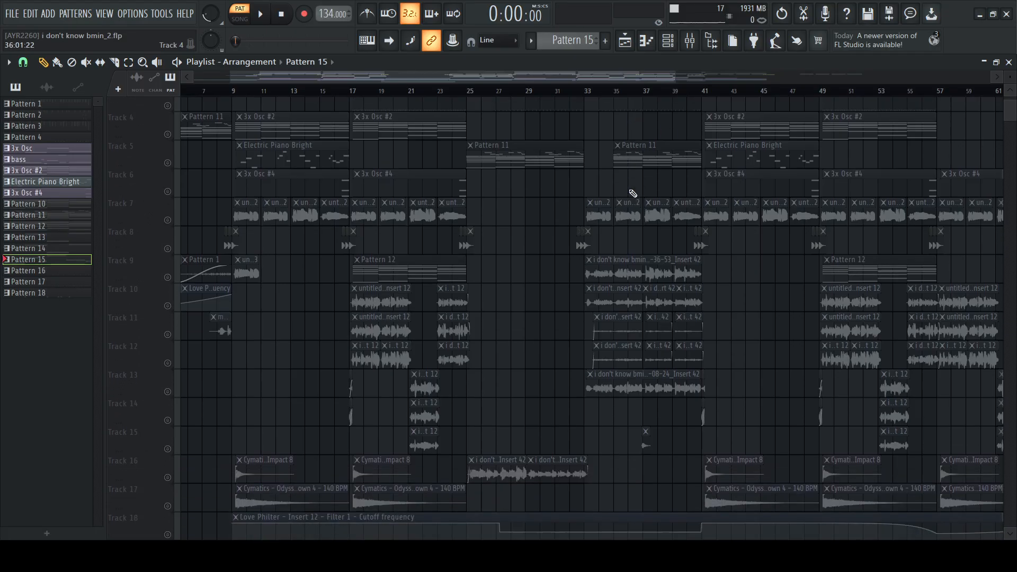
scroll(596, 187, "up", 3)
scroll(596, 187, "down", 1)
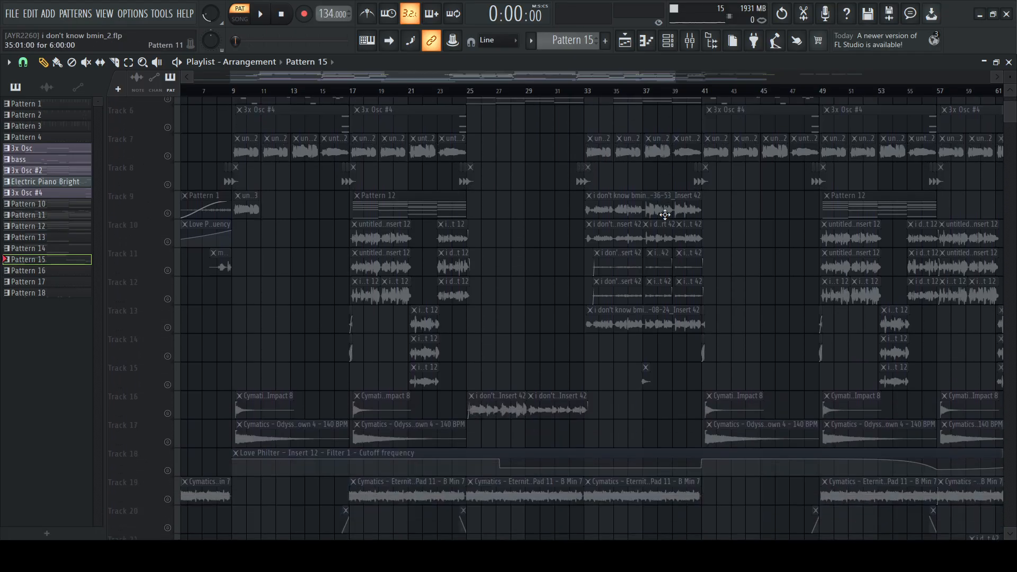
scroll(741, 159, "up", 1)
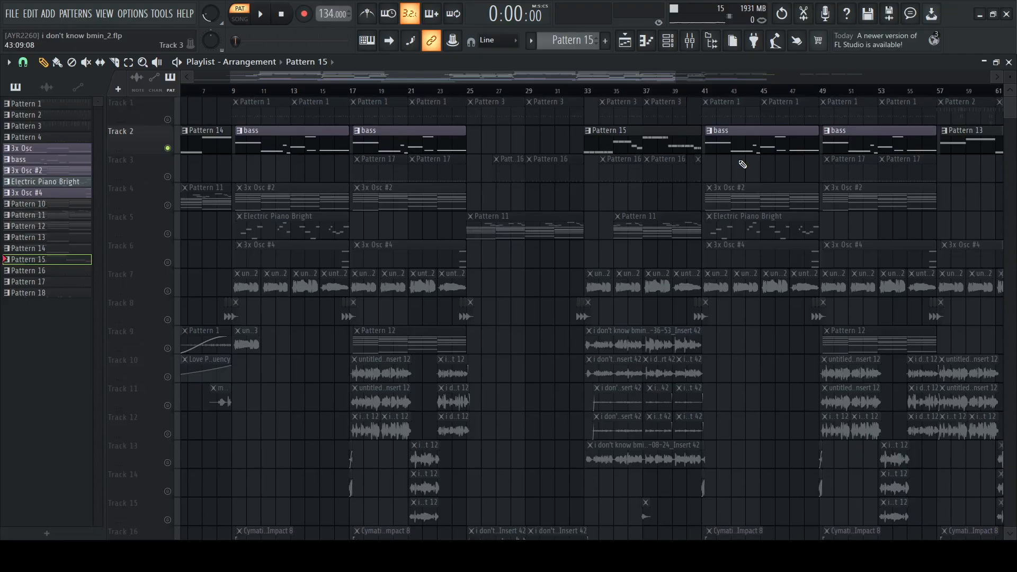
Move the song position to midway through bar 16 and solo Track 6 with the 3x Osc #4 clips
left_click(332, 96)
scroll(336, 94, "up", 1)
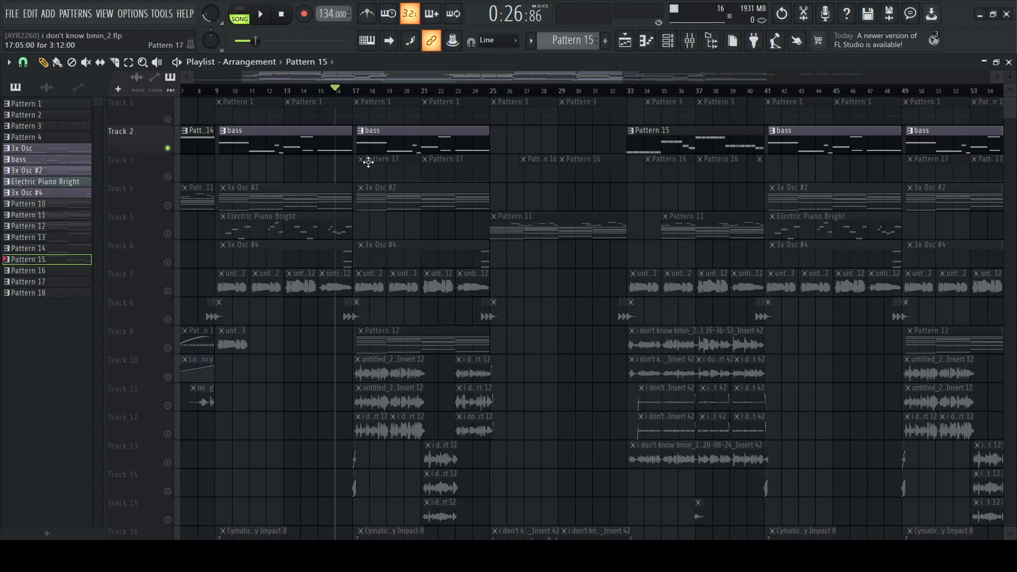
scroll(350, 100, "up", 1)
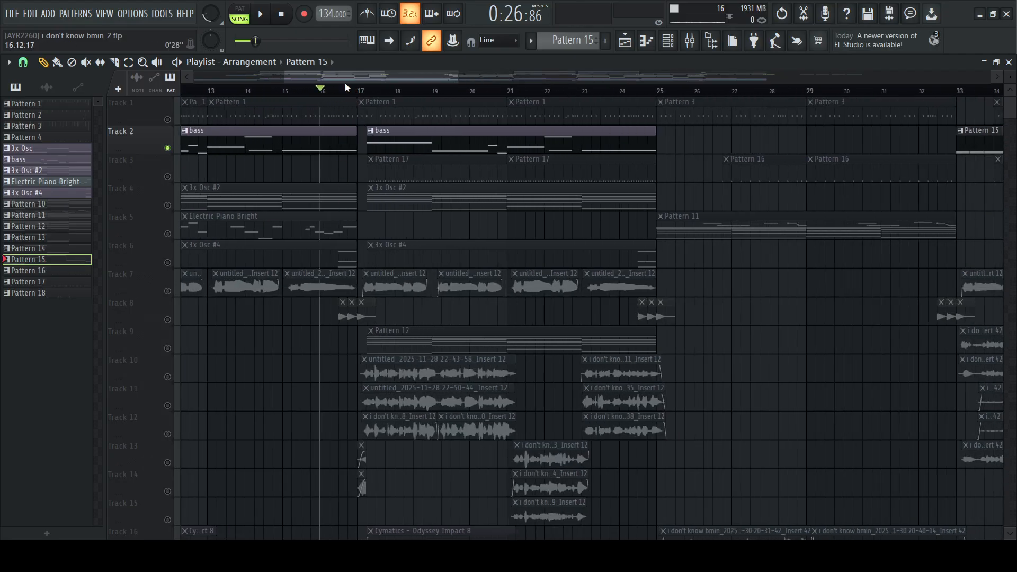
left_click(344, 89)
left_click(165, 262)
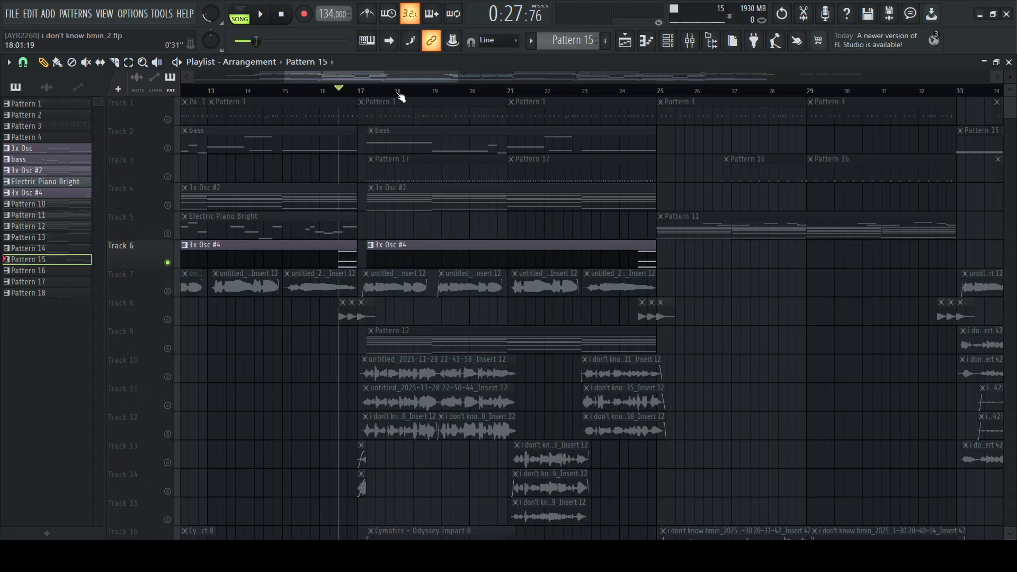
Play the soloed 3x Osc #4 chord leading into bar 17, and stop playback
scroll(401, 97, "down", 2)
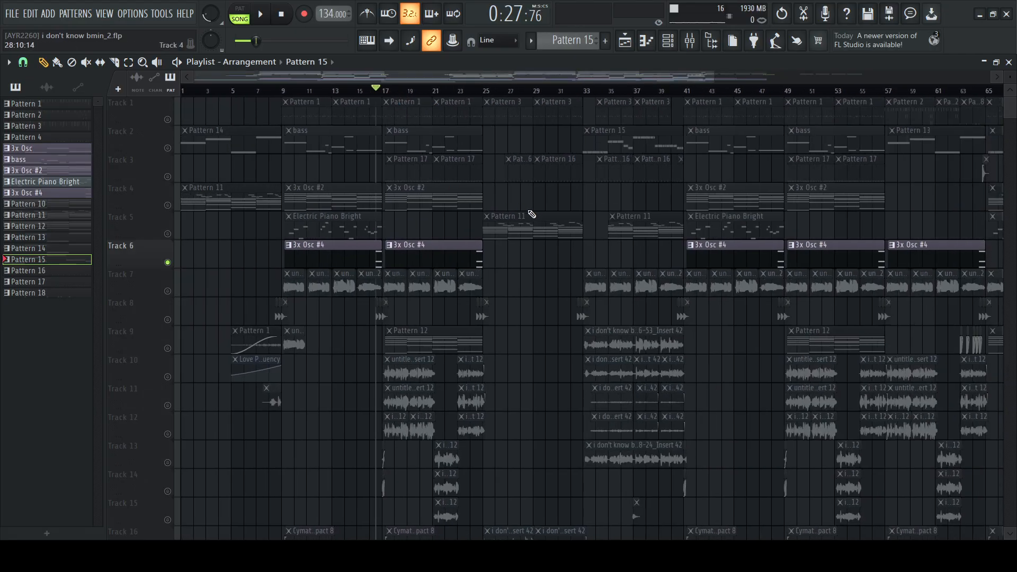
key("space")
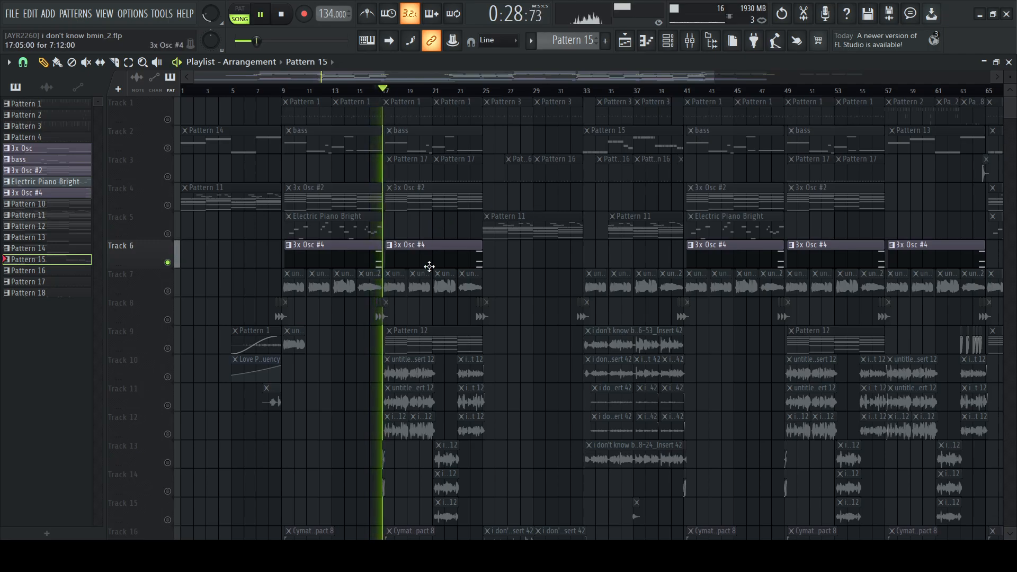
scroll(429, 265, "down", 5)
key("space")
Show the PanOMatic automation clip before bar 17 on Track 20, and return to Track 6 to hear the chord
left_click(167, 291)
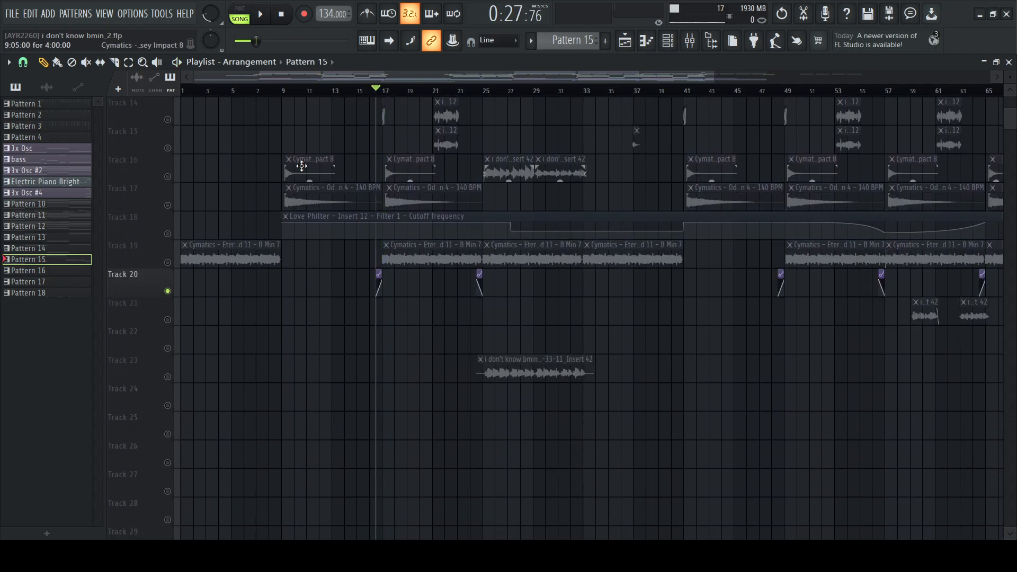
scroll(378, 91, "up", 3)
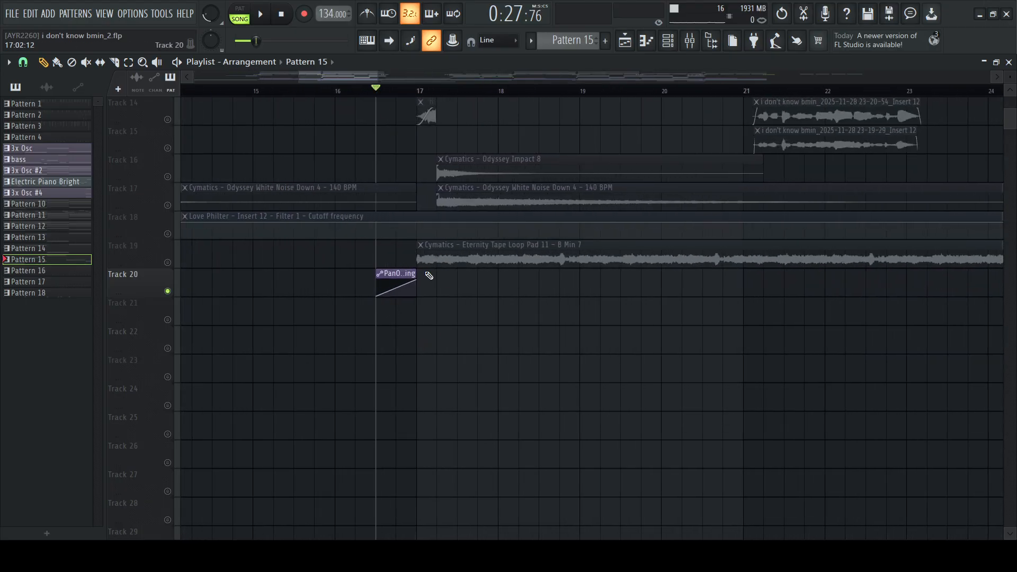
scroll(472, 294, "up", 5)
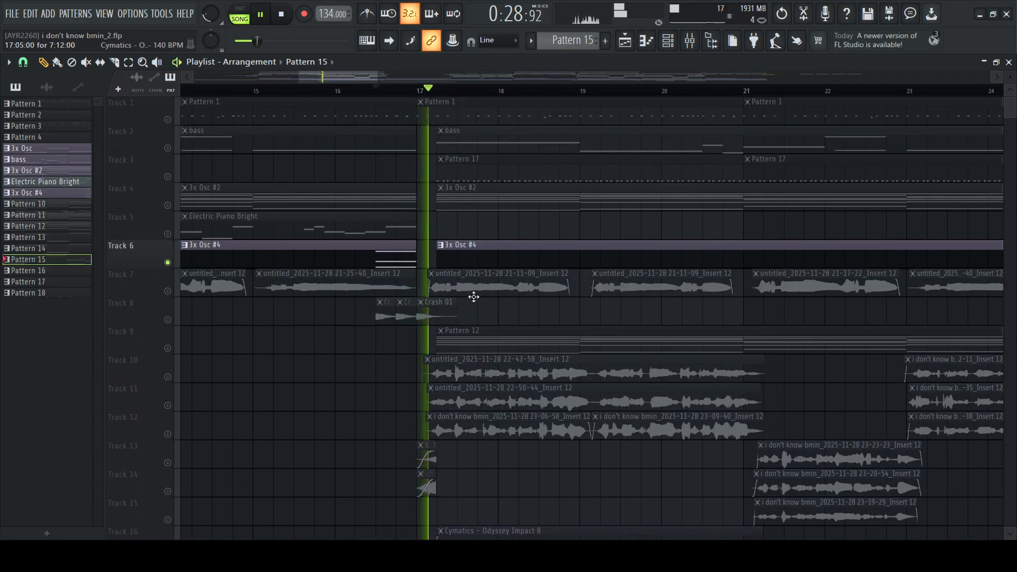
Select the 3x Osc #4 pattern from its Track 6 clip and show its channel in the channel rack
left_click(667, 41)
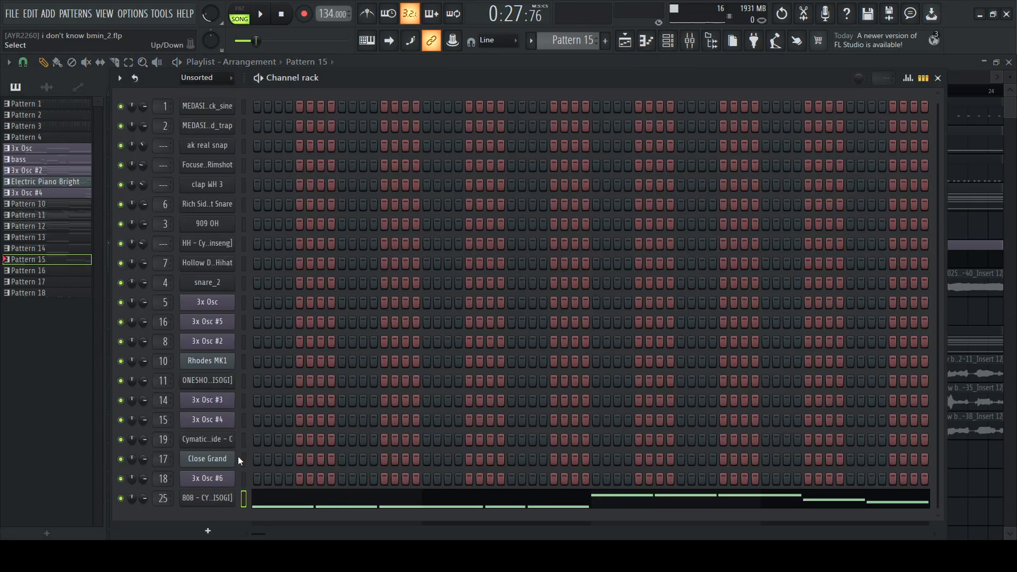
key("F6")
left_click(375, 253)
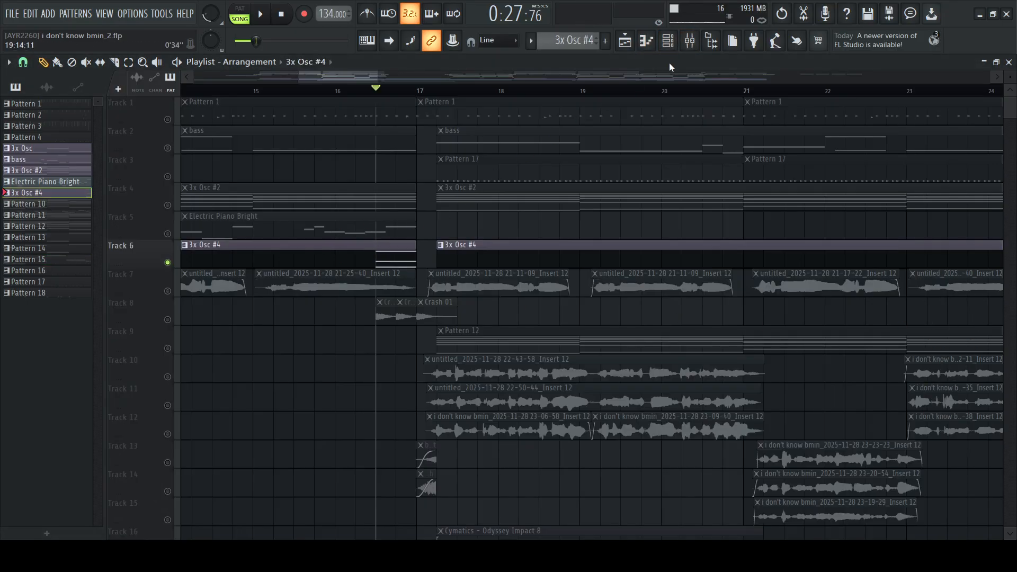
key("F6")
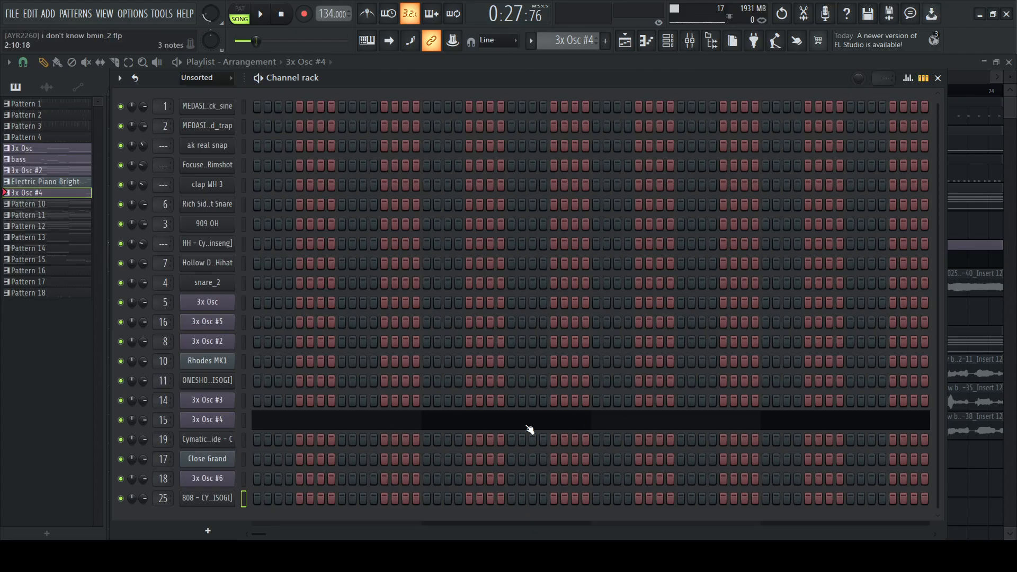
Examine the Distructor and Fruity Parametric EQ 2 settings on the 3x Osc #4 mixer track, and close both
left_click(690, 41)
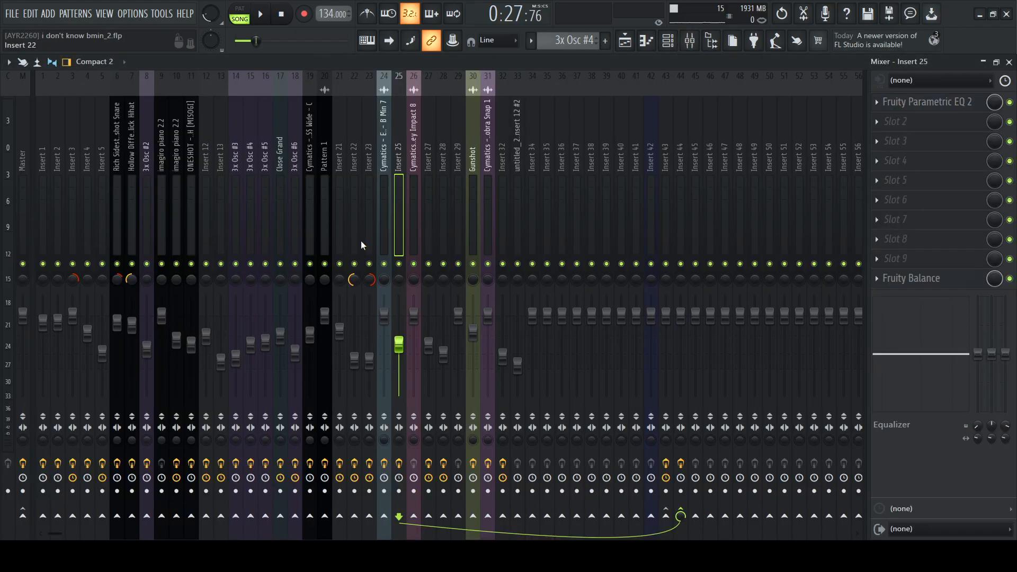
left_click(252, 206)
left_click(902, 102)
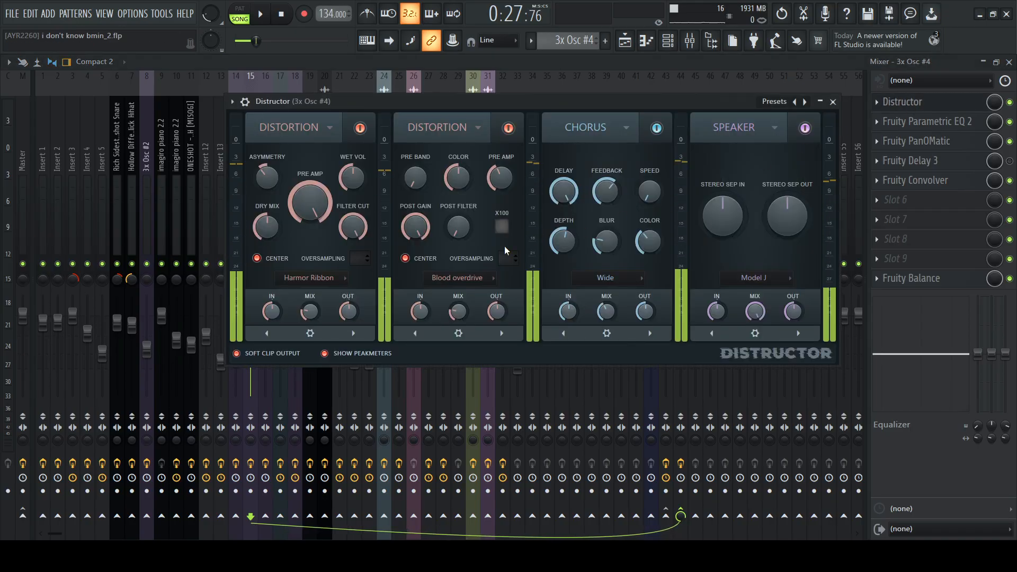
left_click(832, 101)
left_click(940, 121)
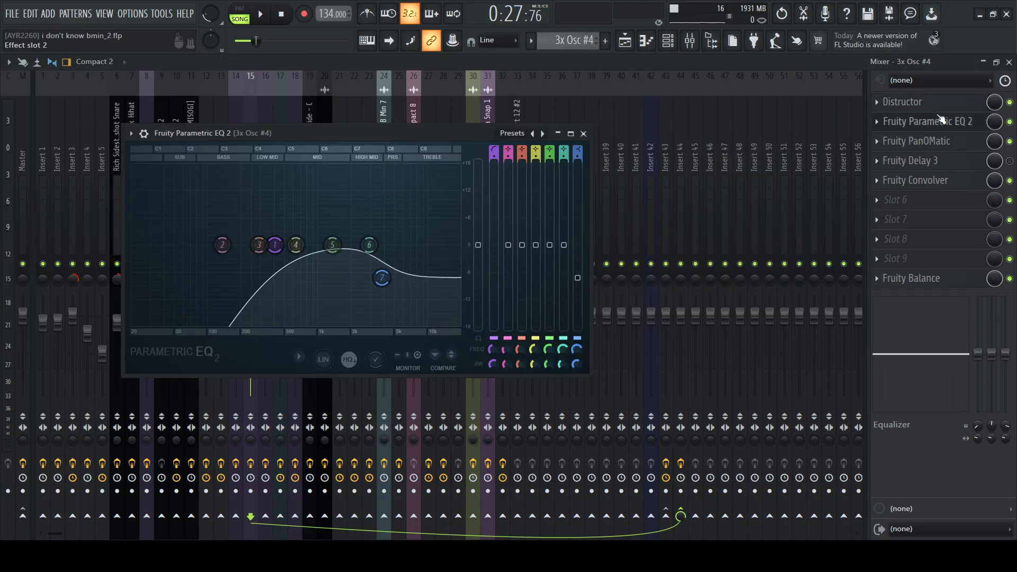
left_click(583, 134)
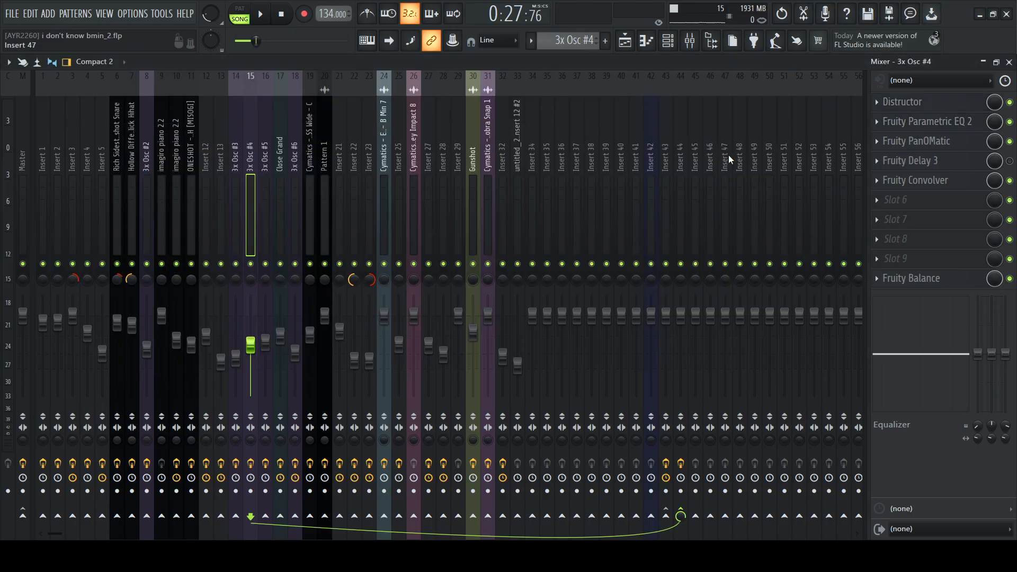
Show Fruity PanOMatic on the 3x Osc #4 mixer track and play the chord to watch its automated panning
left_click(943, 142)
key("space")
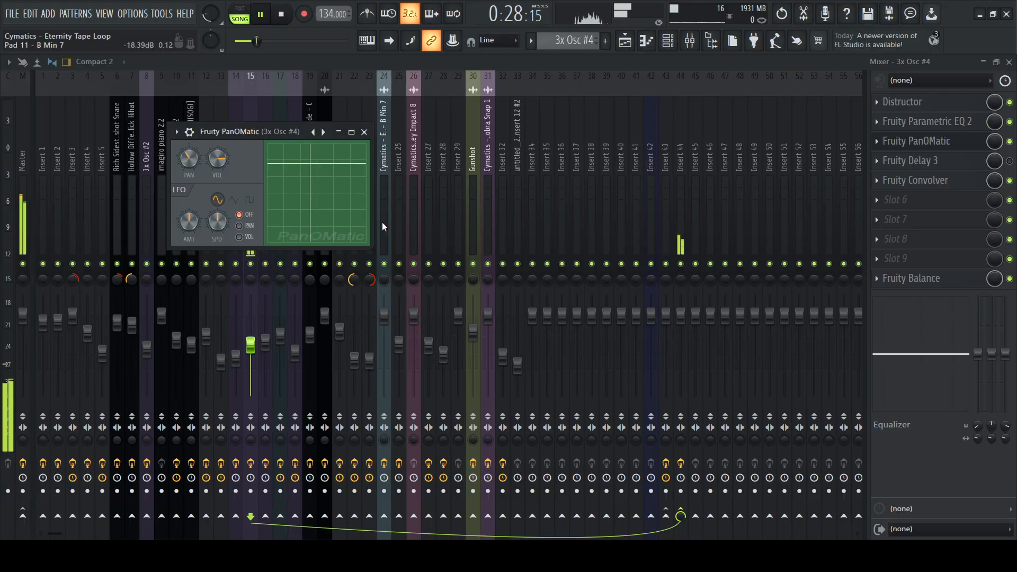
key("space")
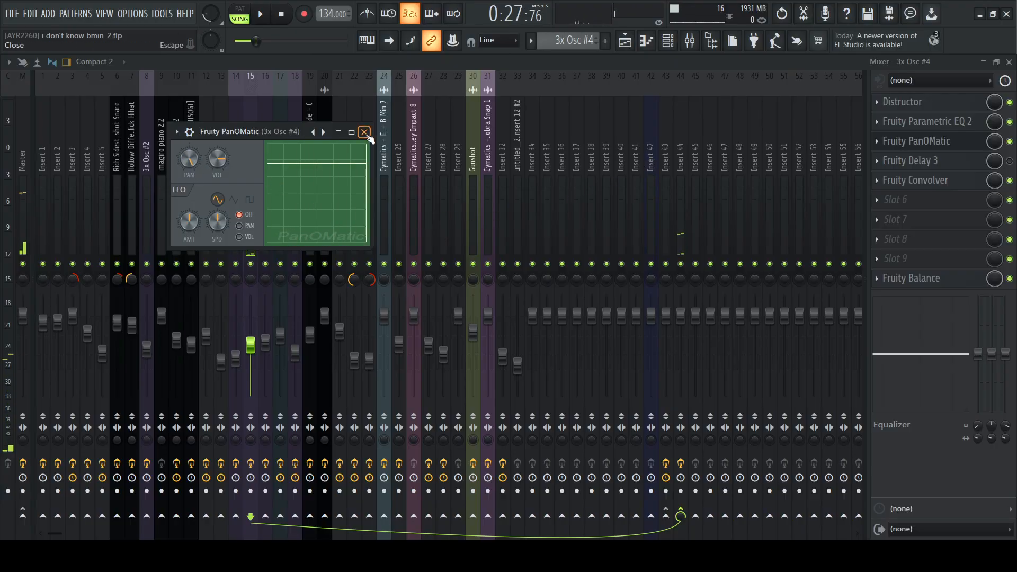
Close Fruity PanOMatic and examine the Fruity Delay 3 and Fruity Convolver settings on the 3x Osc #4 mixer track, closing each
left_click(364, 132)
left_click(932, 161)
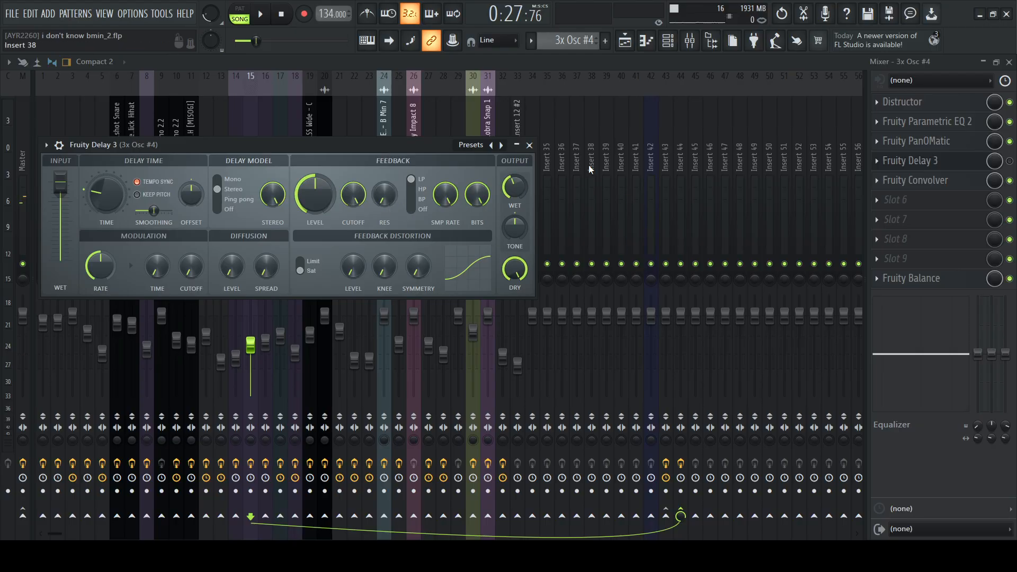
left_click(529, 145)
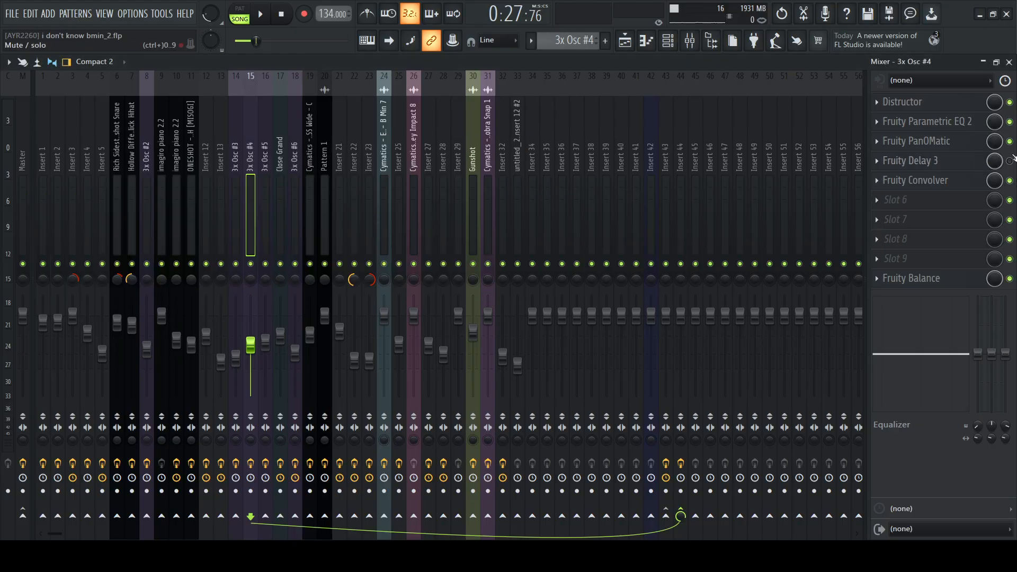
left_click(947, 182)
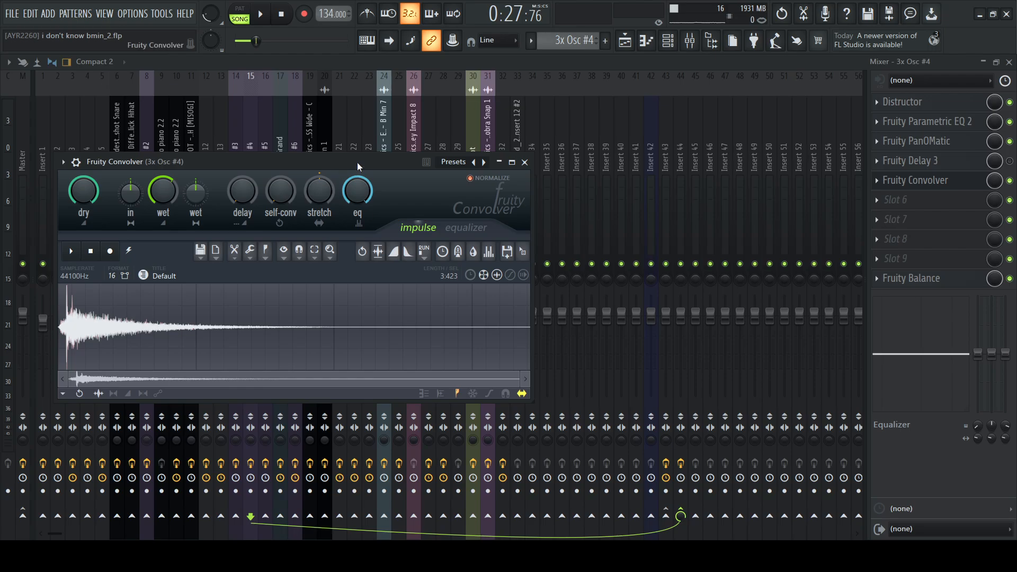
left_click_drag(357, 162, 469, 139)
left_click(633, 134)
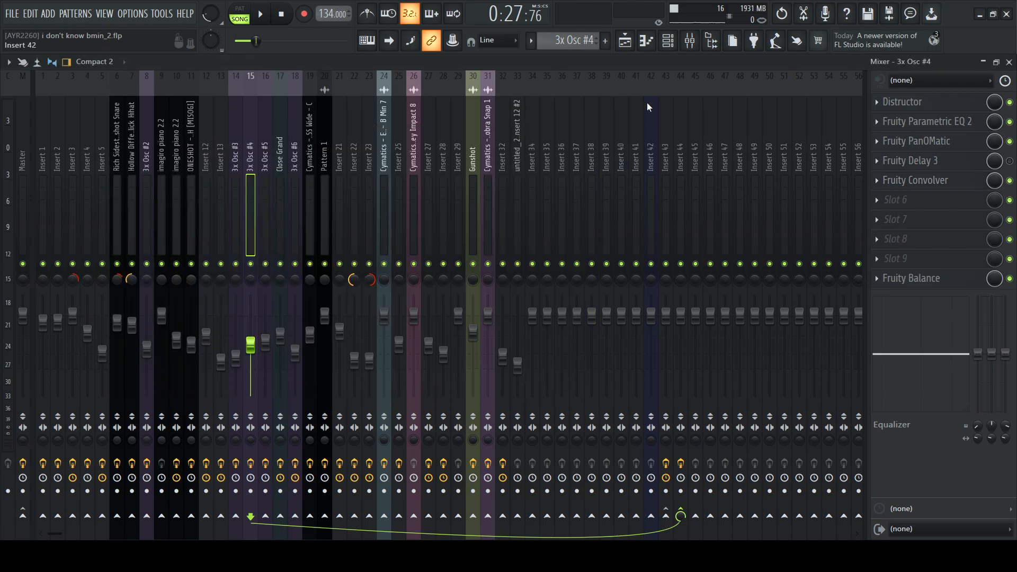
Return to the playlist, solo Track 9, select its Pattern 12 clip and play it from the clip's start after bar 17
left_click(624, 41)
scroll(472, 157, "up", 1)
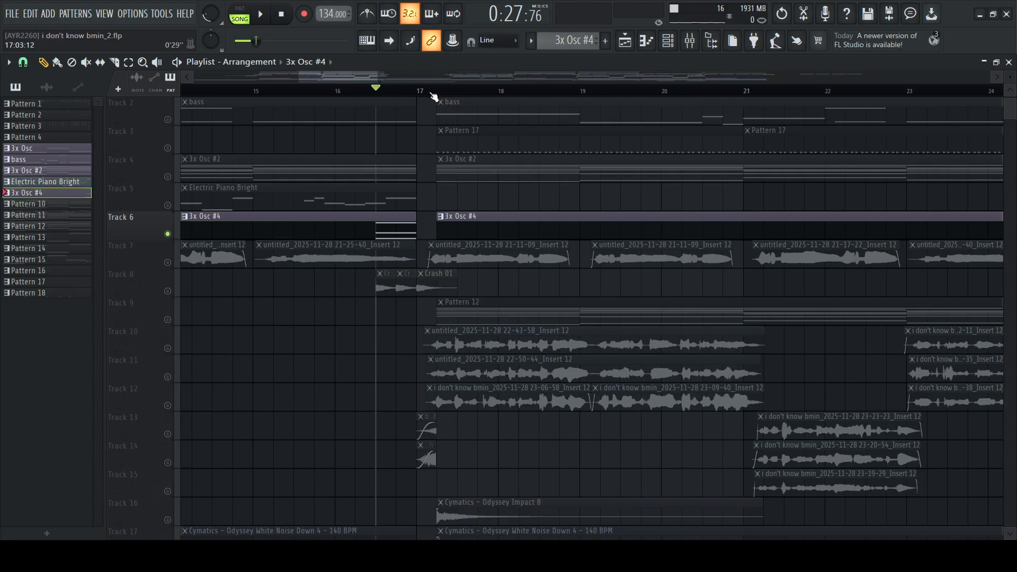
left_click(437, 92)
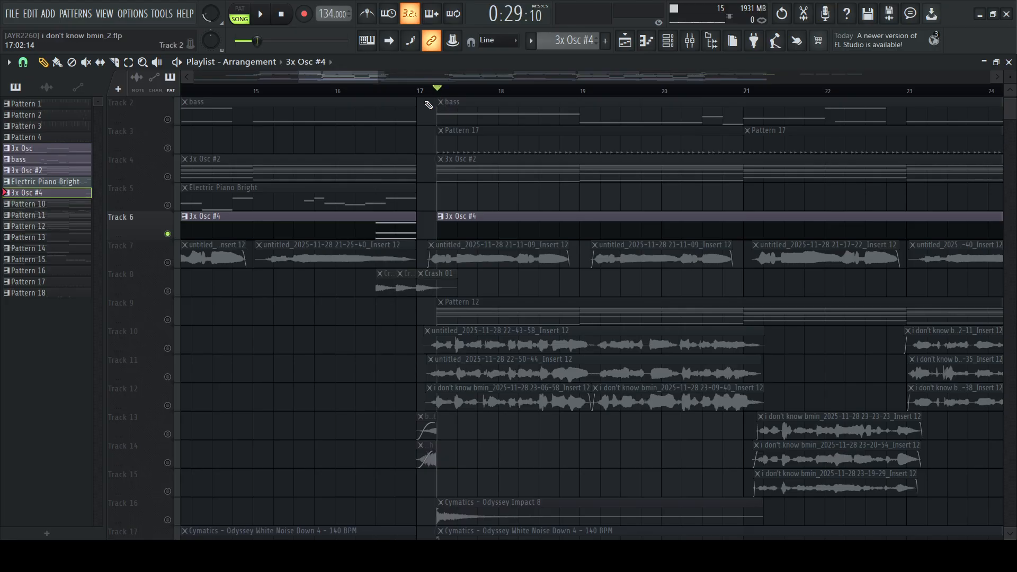
left_click(175, 324)
left_click(554, 312)
key("space")
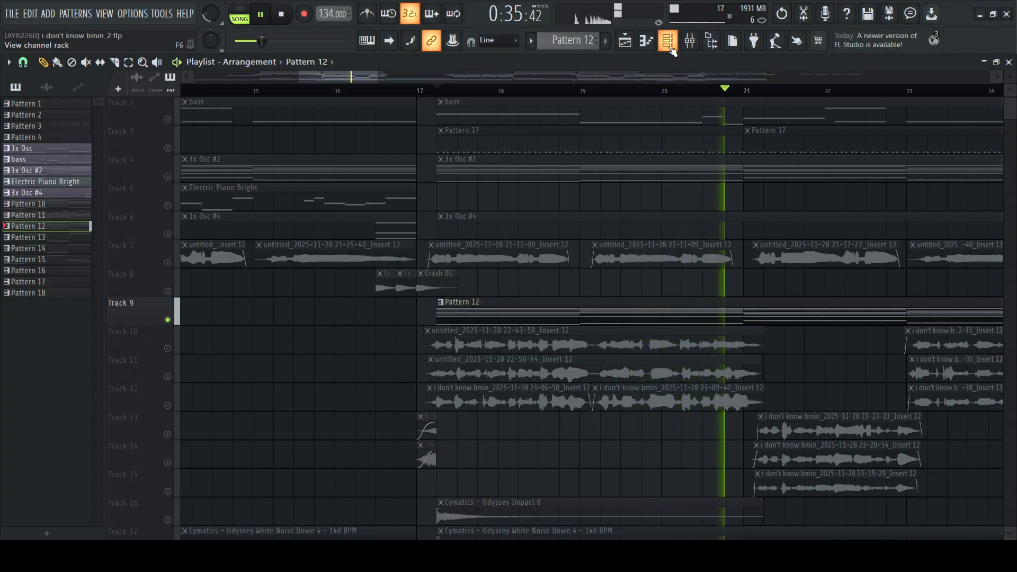
Stop playback, show Pattern 12 in the channel rack and open its 3x Osc #6 channel
left_click(670, 48)
key("space")
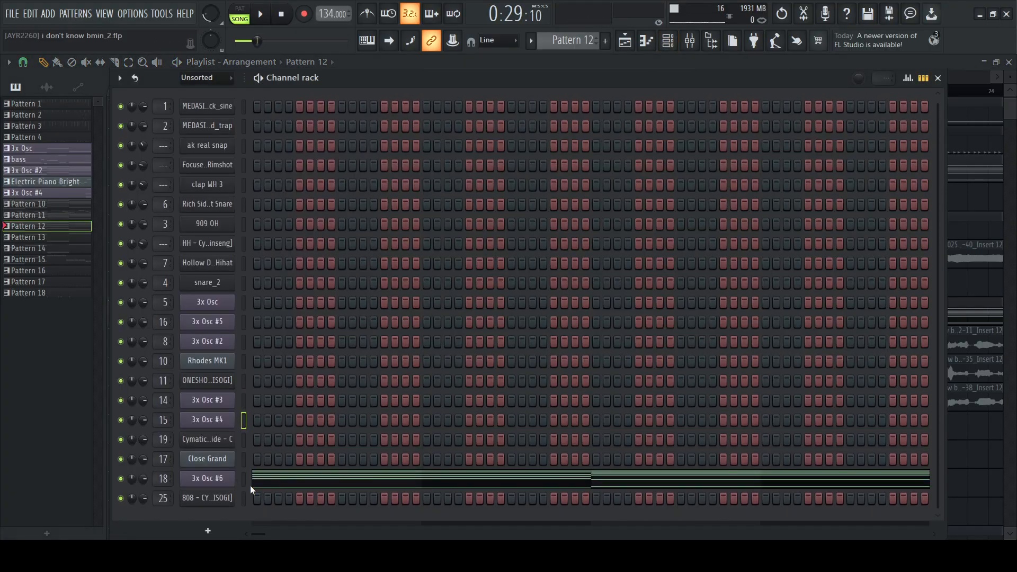
left_click_drag(240, 480, 243, 258)
left_click(246, 309)
left_click(210, 483)
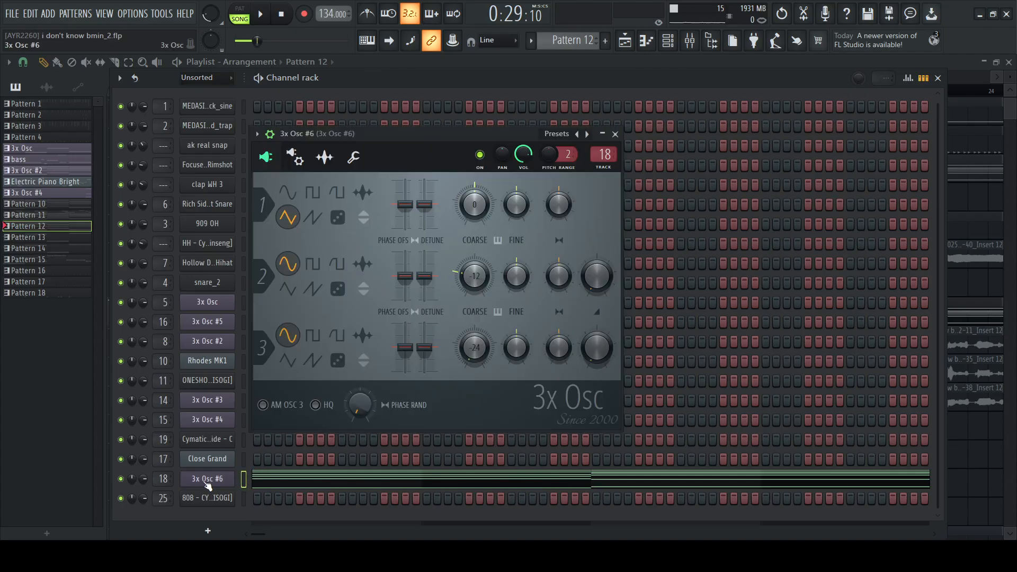
Examine the oscillator, envelope and miscellaneous settings of the 3x Osc #6 channel, and close it
left_click_drag(453, 141, 499, 123)
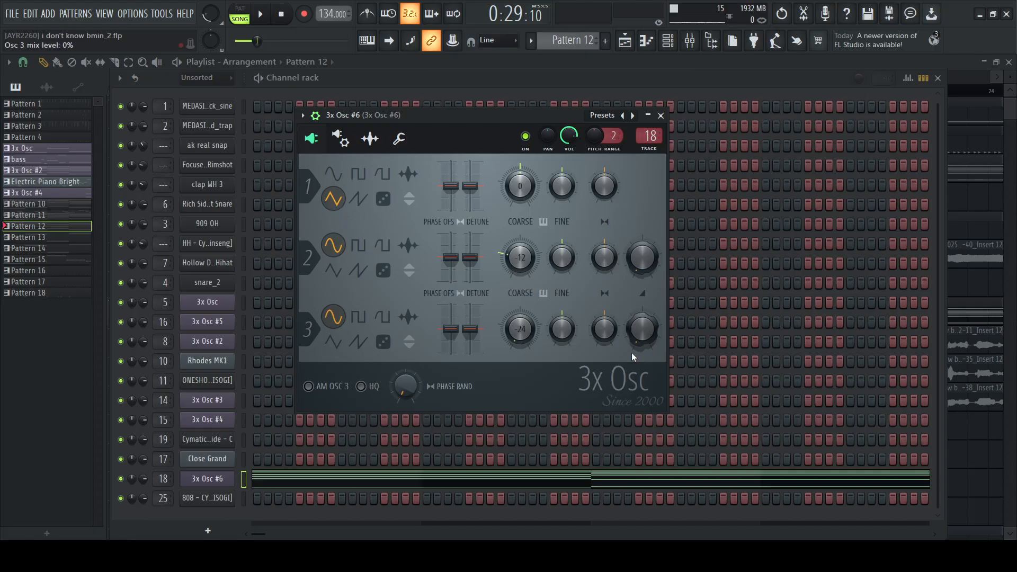
left_click(340, 142)
left_click(370, 143)
left_click(400, 143)
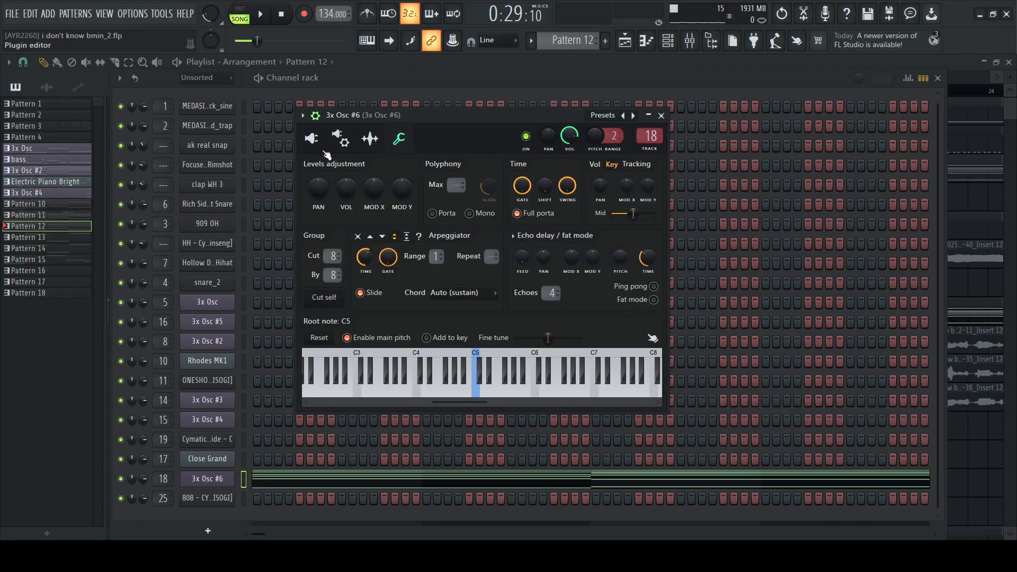
left_click(341, 143)
left_click(663, 116)
Show the Fruity Parametric EQ 2 curve on the 3x Osc #6 mixer track with a brief playback, and close it
left_click(689, 40)
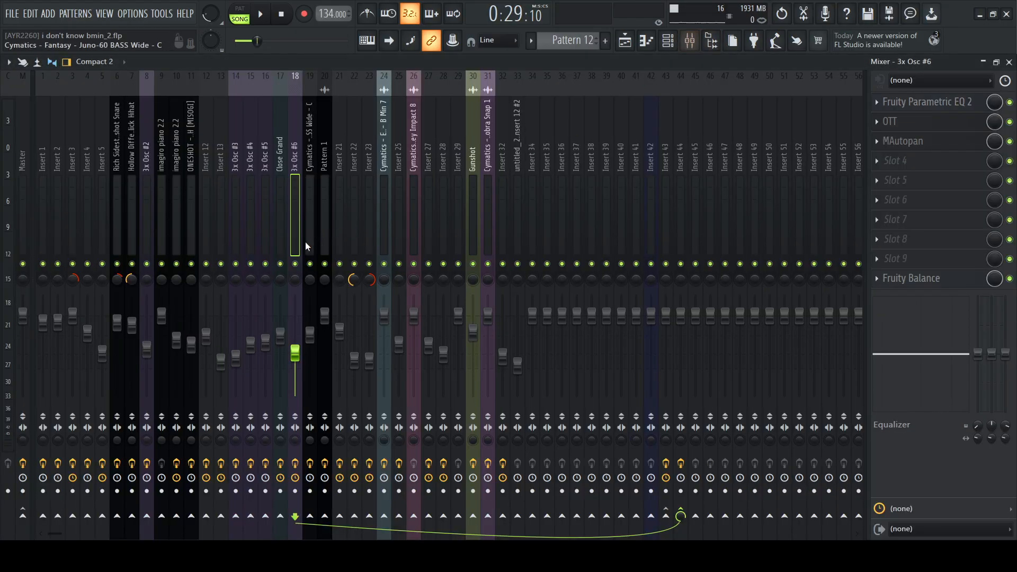
left_click(921, 102)
left_click_drag(332, 111, 388, 104)
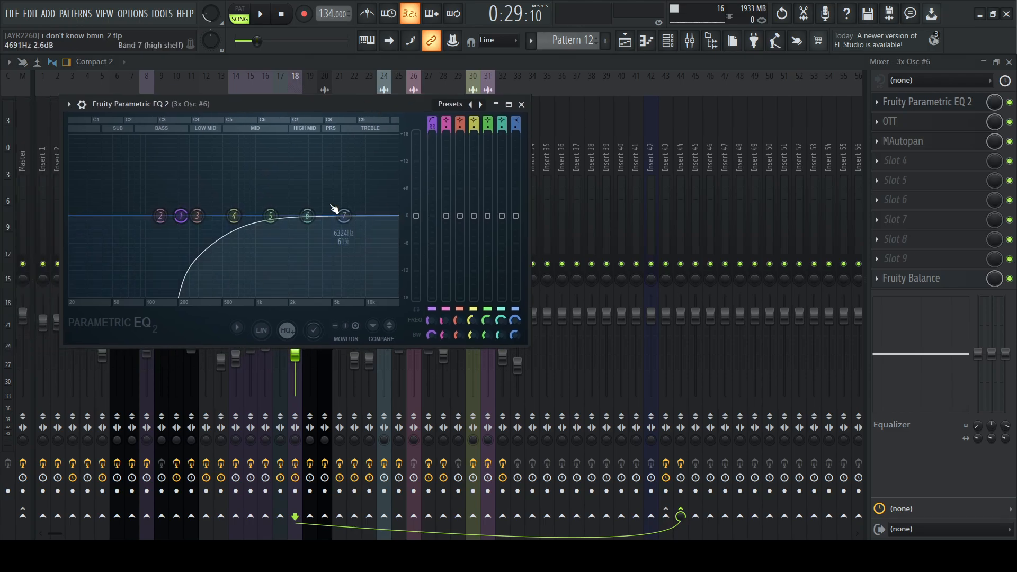
key("space")
key("space")
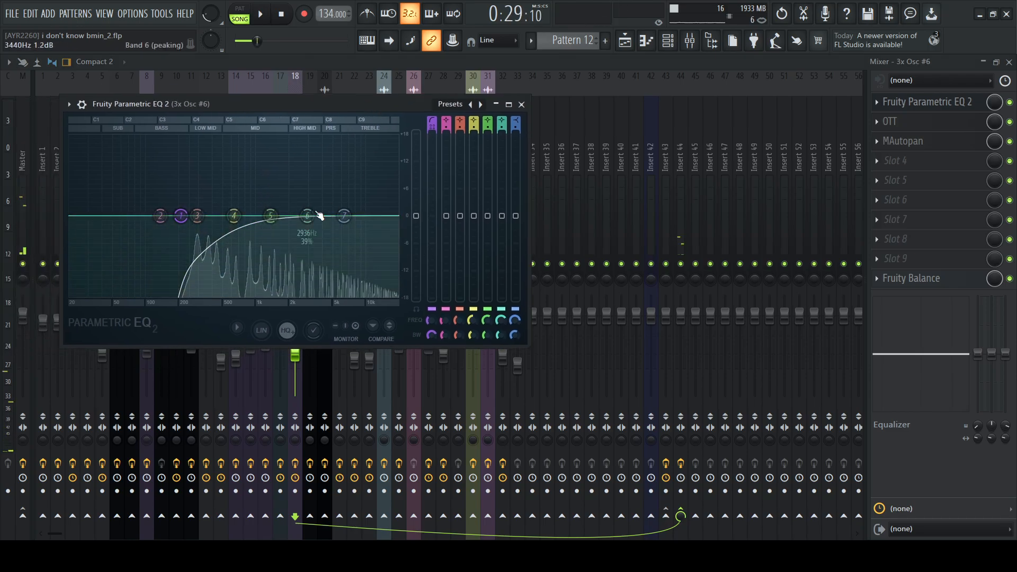
left_click(521, 104)
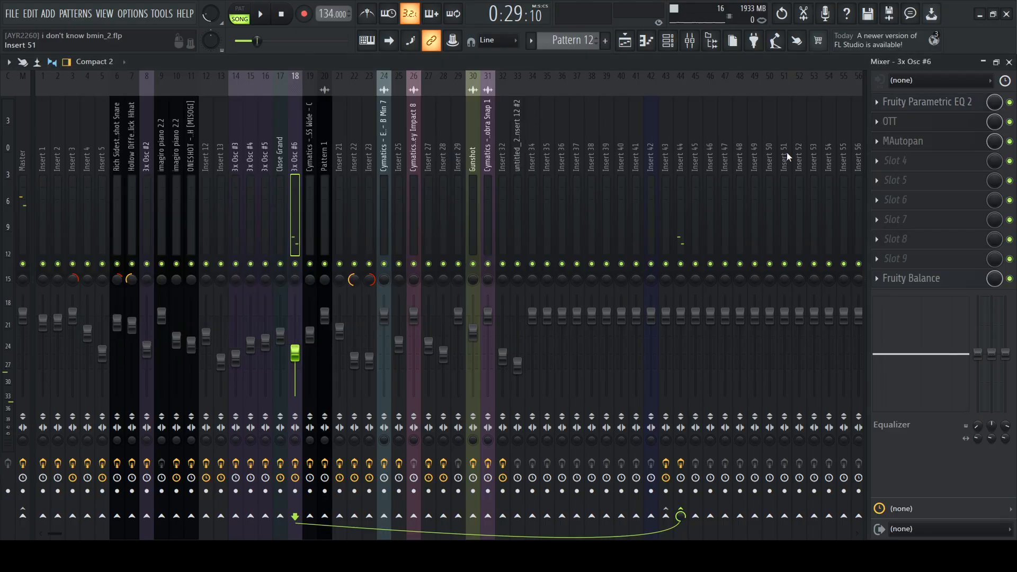
Examine the OTT and MAutopan settings on the 3x Osc #6 mixer track, playing the chords to show the auto-panning
left_click(934, 126)
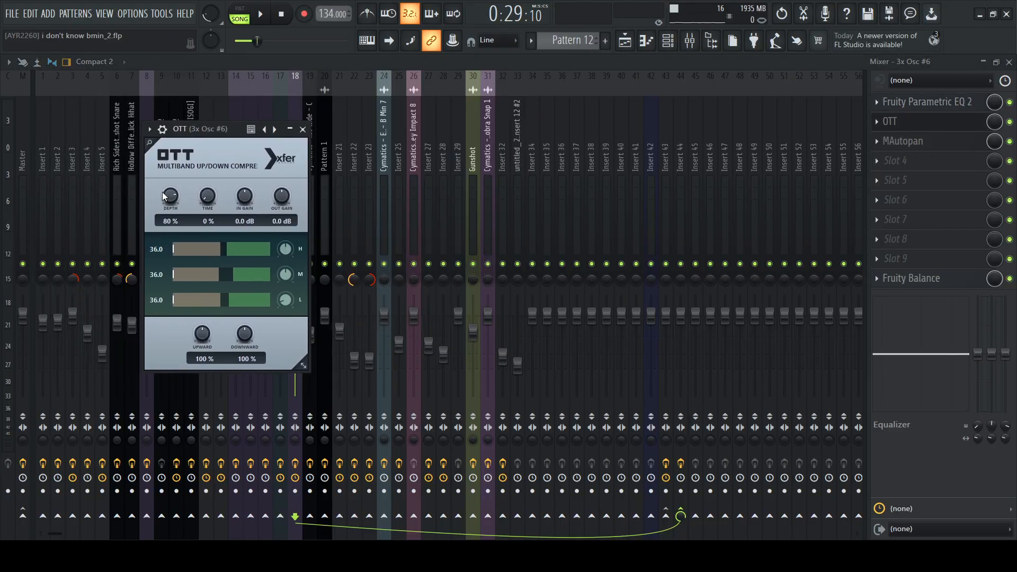
left_click(199, 145)
left_click(903, 142)
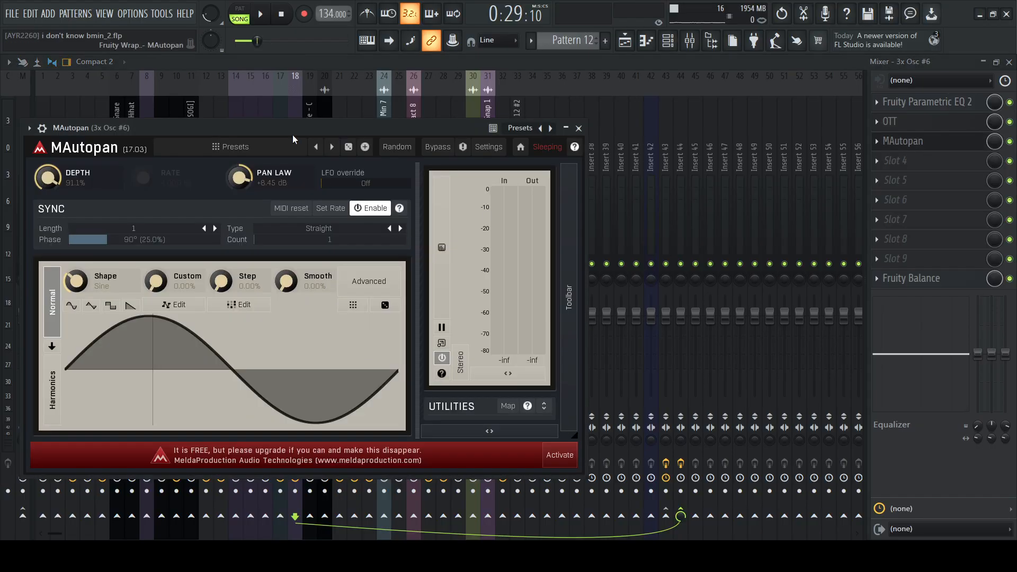
left_click_drag(307, 122, 454, 113)
key("space")
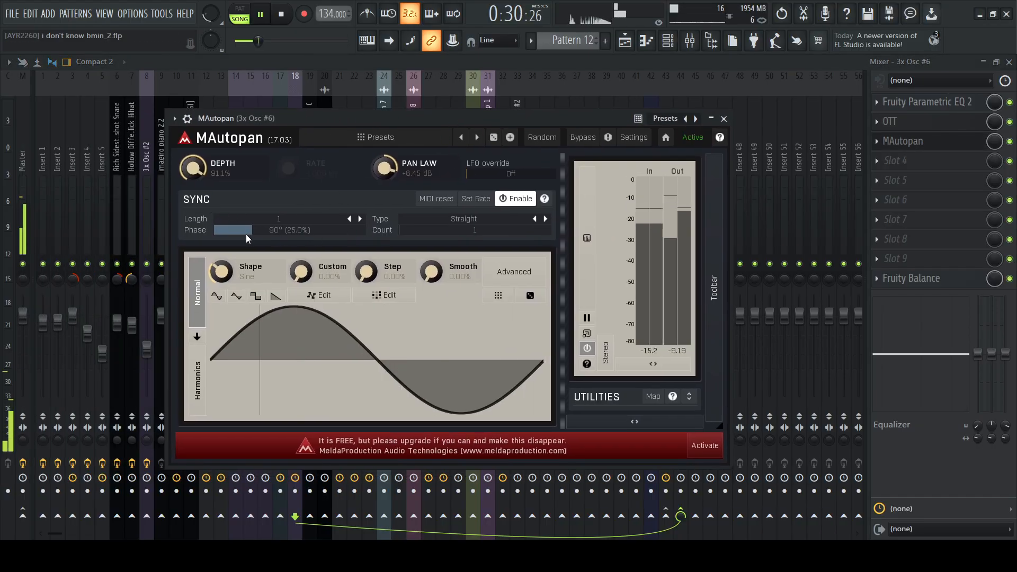
left_click(724, 119)
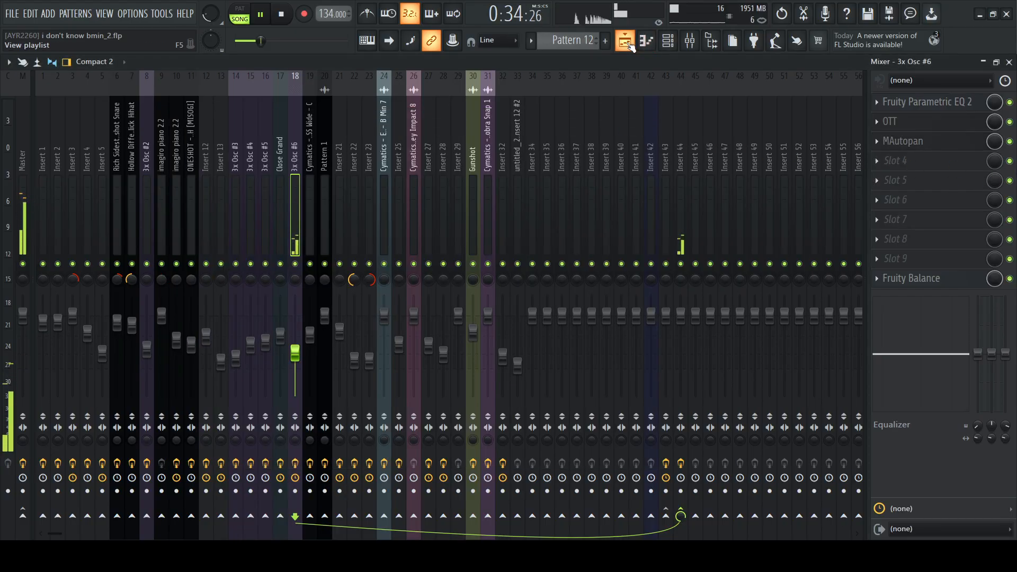
key("space")
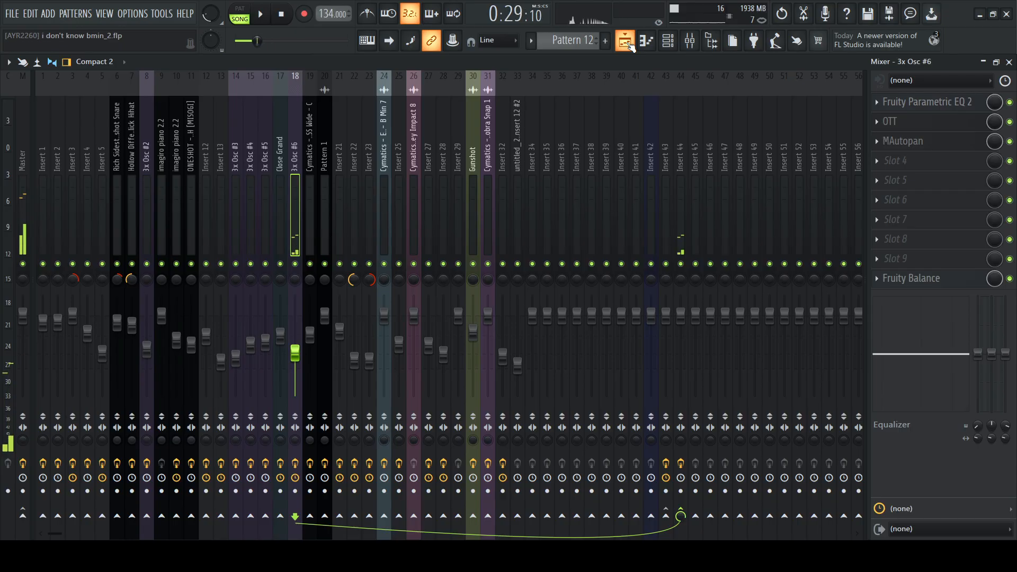
Return to the playlist, re-enable all tracks and set the playhead at the first crash clip before bar 17
left_click(625, 41)
scroll(647, 145, "down", 4)
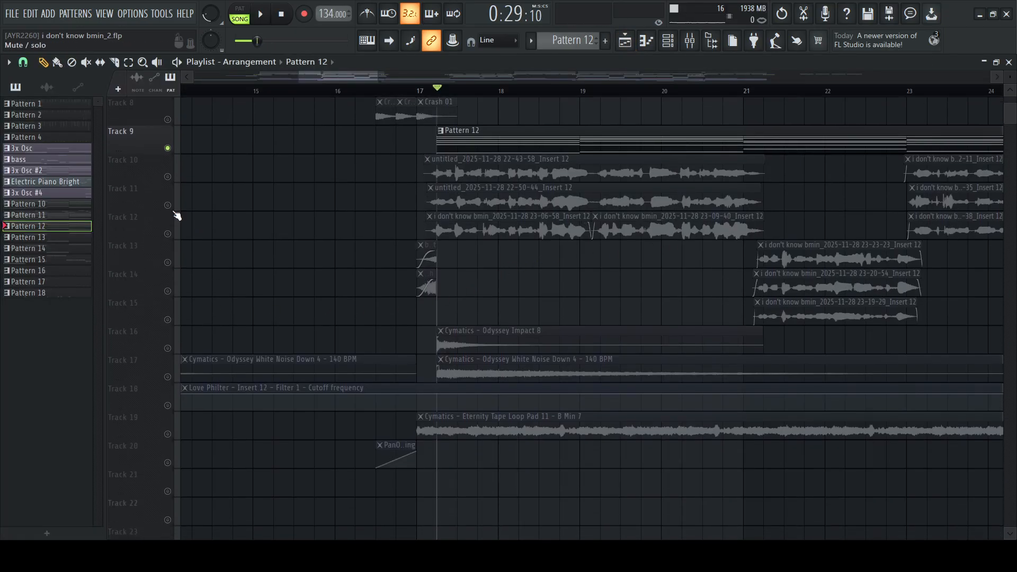
right_click(169, 178)
right_click(169, 178)
scroll(497, 218, "up", 5)
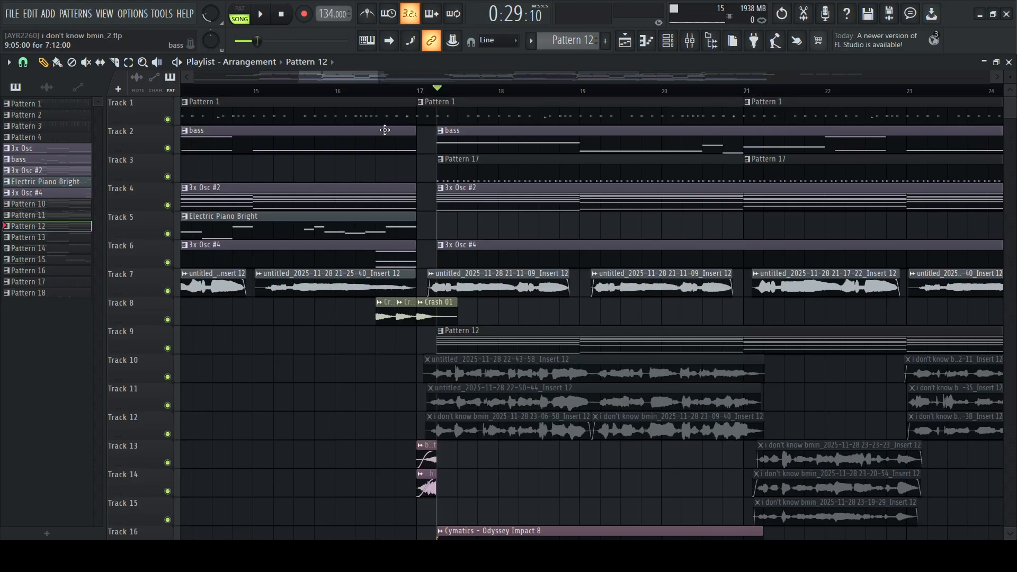
left_click(387, 91)
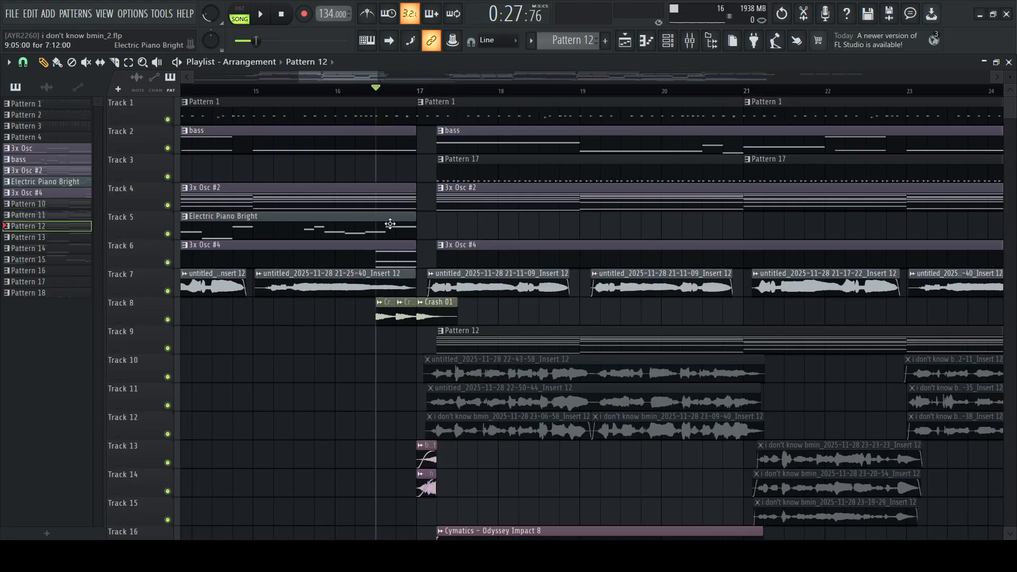
Solo Track 8 and show where its crash clips repeat across the arrangement
right_click(168, 321)
scroll(415, 92, "down", 6)
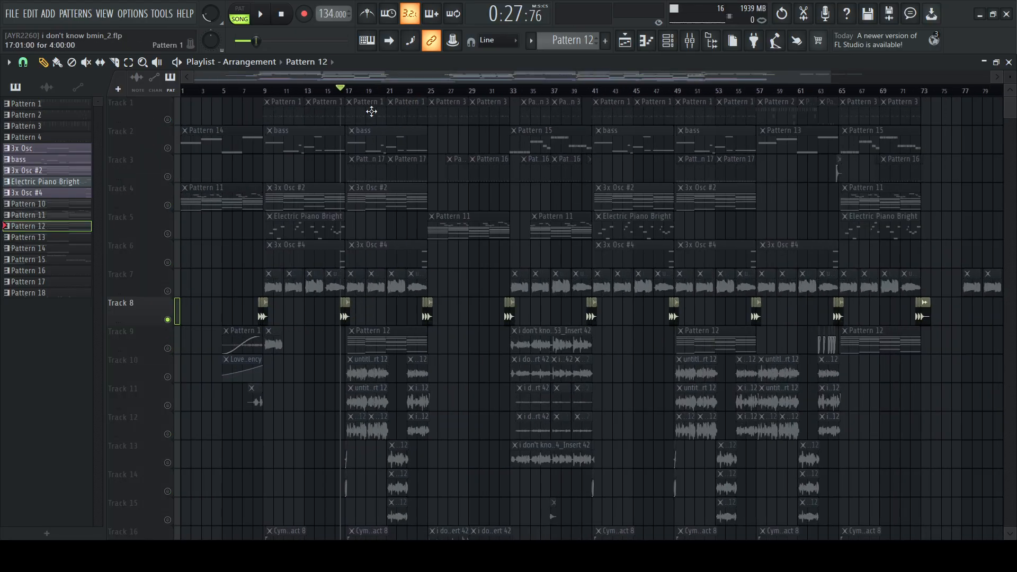
scroll(355, 97, "up", 3)
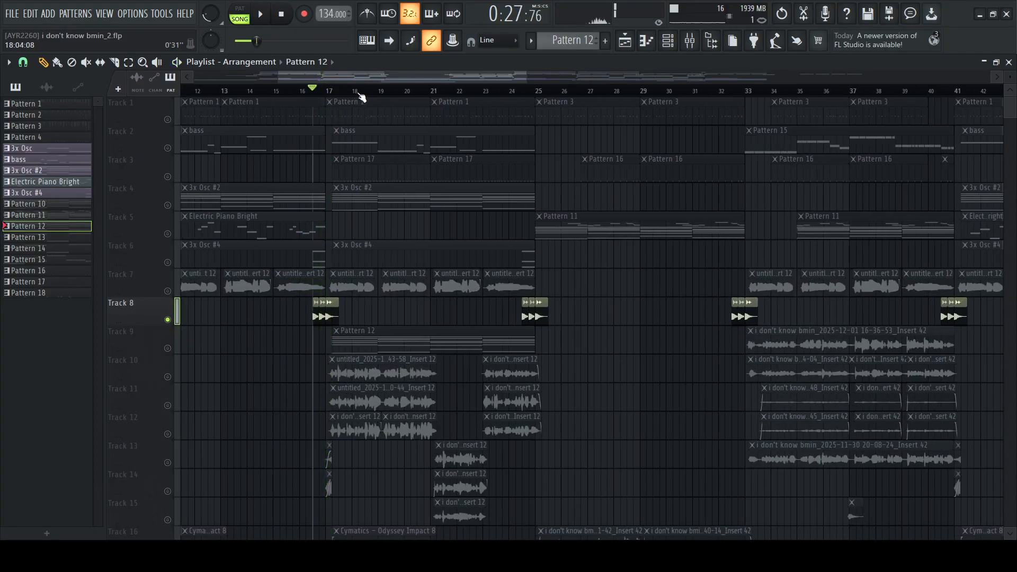
Enable Tracks 16 and 17 and play their Odyssey Impact 8 and White Noise Down 4 clips from bar 17
scroll(510, 237, "down", 3)
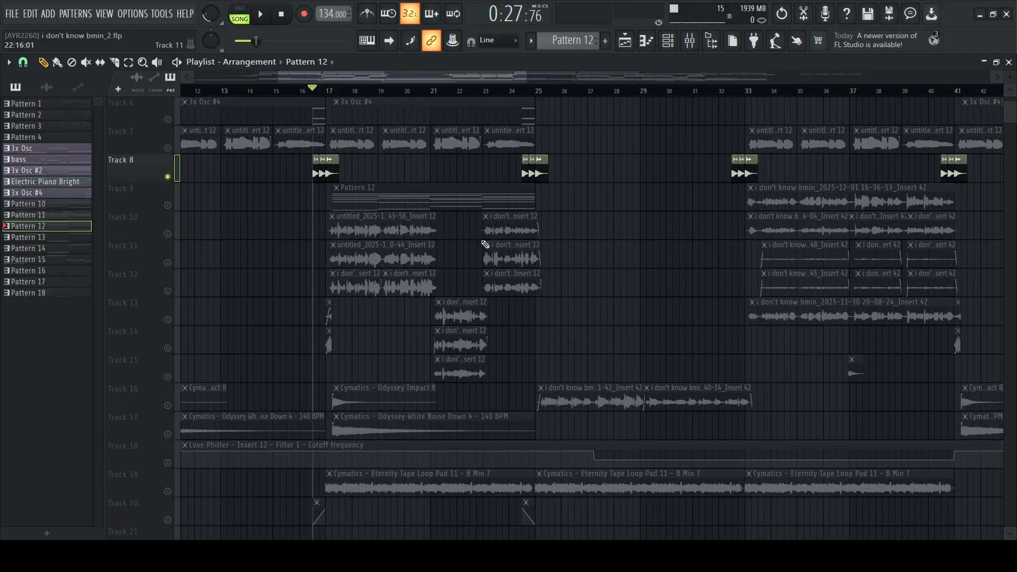
scroll(486, 244, "down", 3)
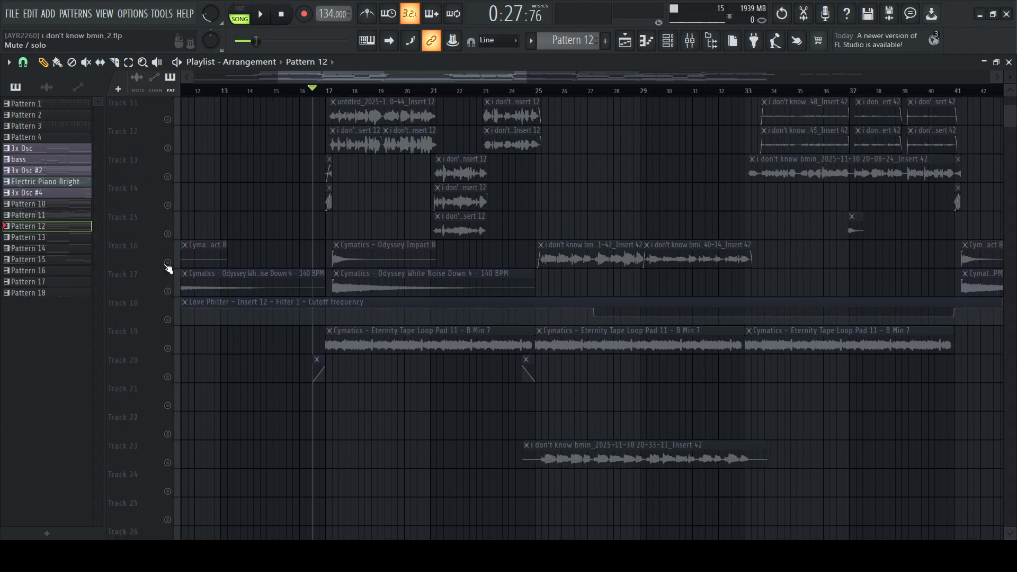
left_click(168, 263)
left_click(167, 291)
scroll(419, 188, "up", 4)
scroll(365, 212, "down", 3)
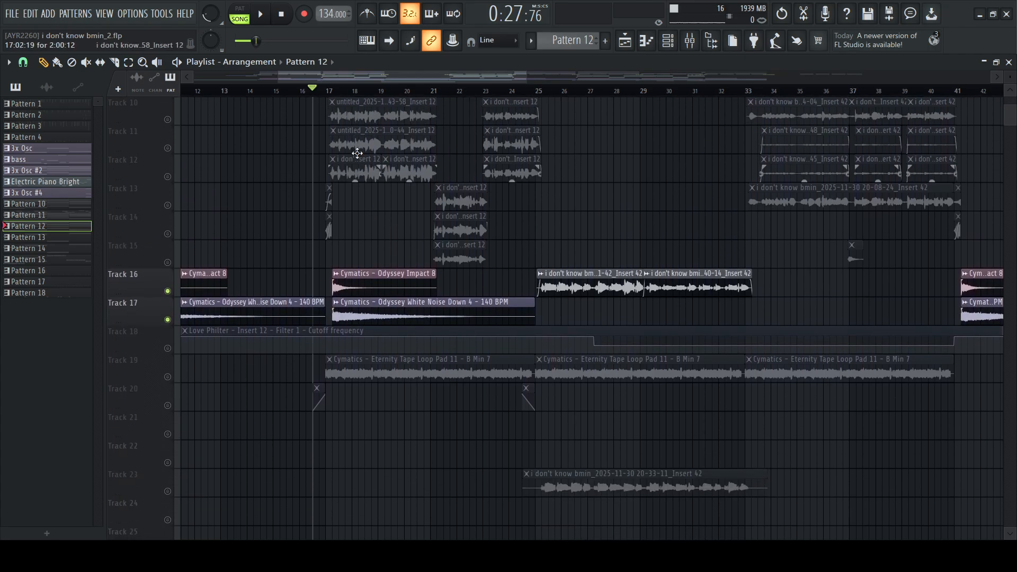
left_click(329, 92)
scroll(331, 93, "up", 6)
key("space")
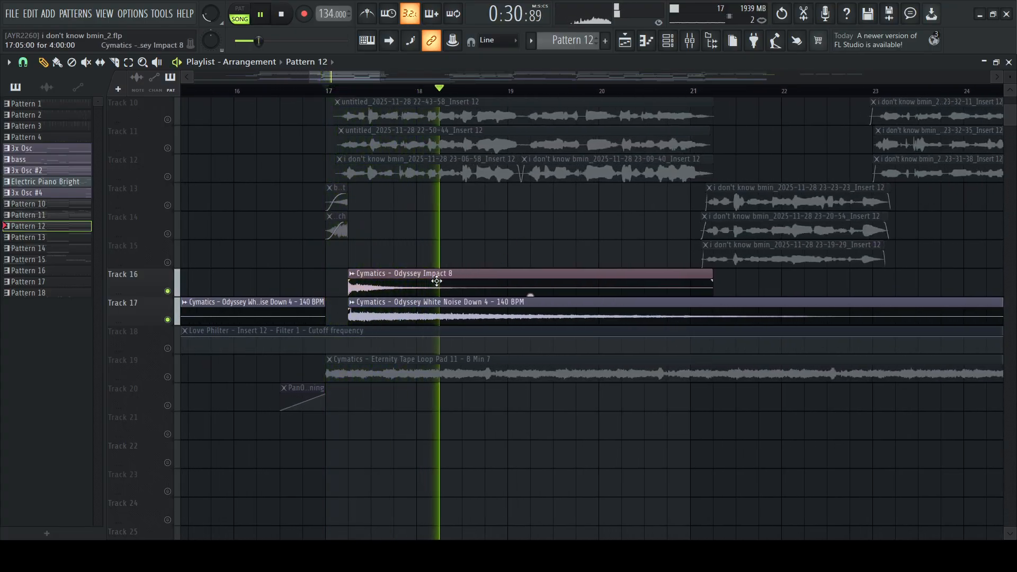
key("space")
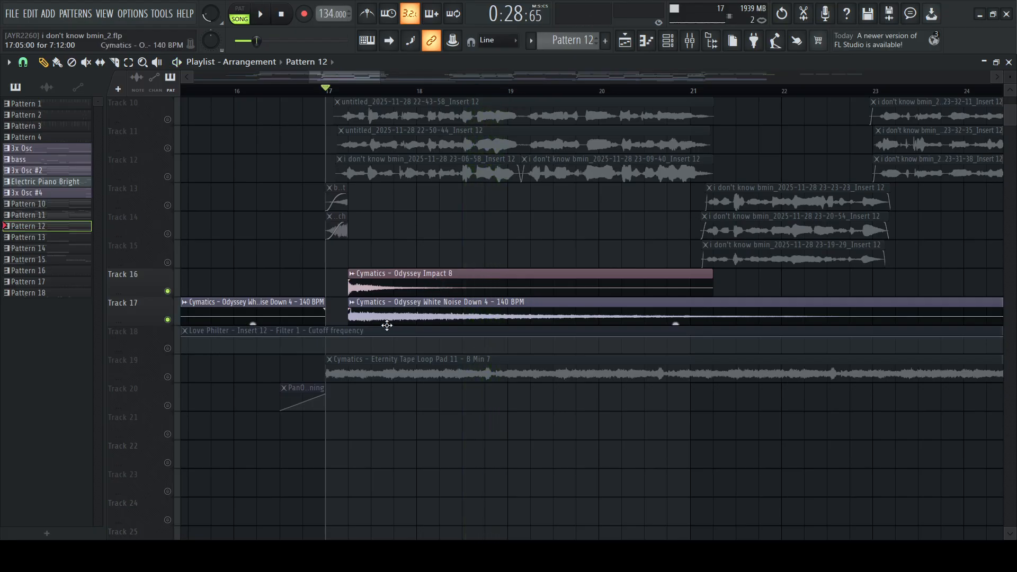
Solo Track 19 and show where its Eternity Tape Loop Pad 11 clips sit across the arrangement
scroll(217, 245, "down", 5)
right_click(174, 234)
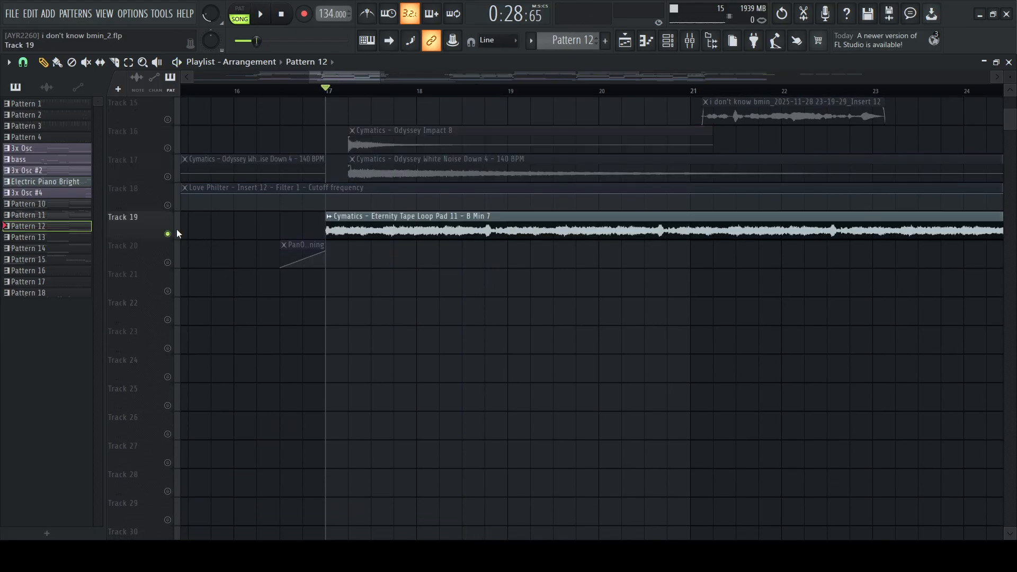
scroll(439, 94, "down", 3)
scroll(439, 93, "down", 3)
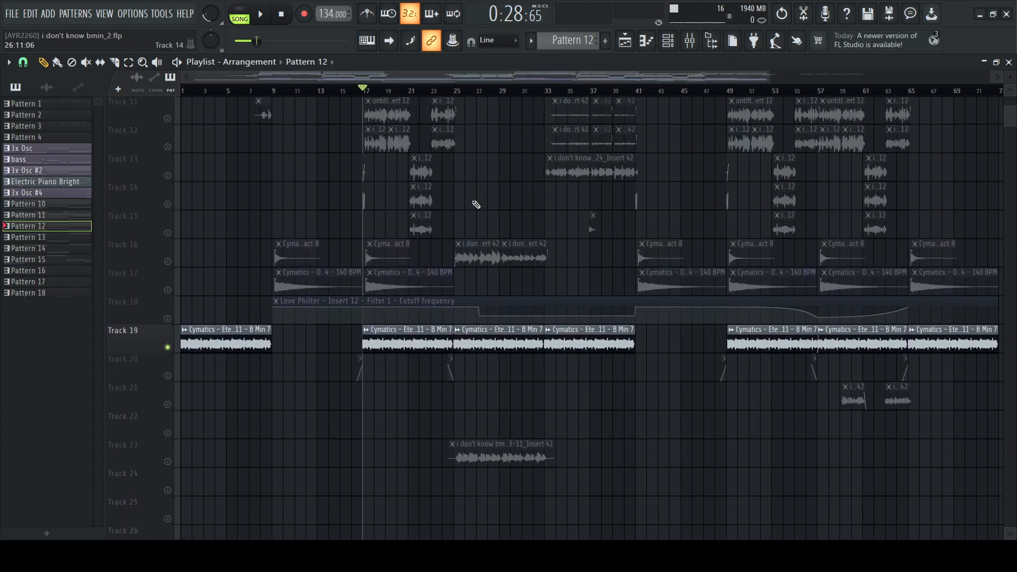
Show the audio clip settings of the Eternity Tape Loop Pad 11 sample, and close them to view its clips again
double_click(394, 226)
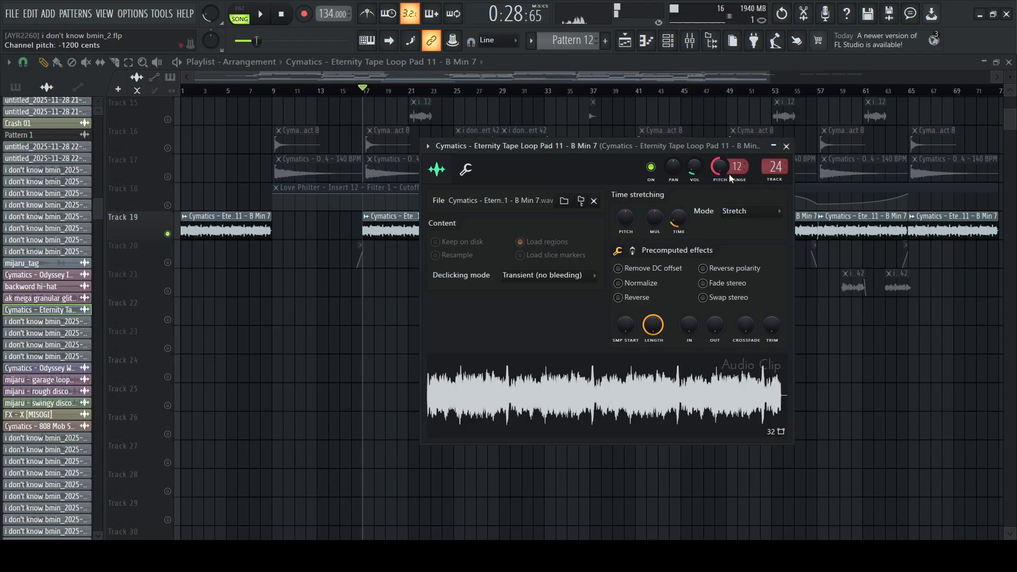
left_click(786, 146)
scroll(336, 270, "up", 5)
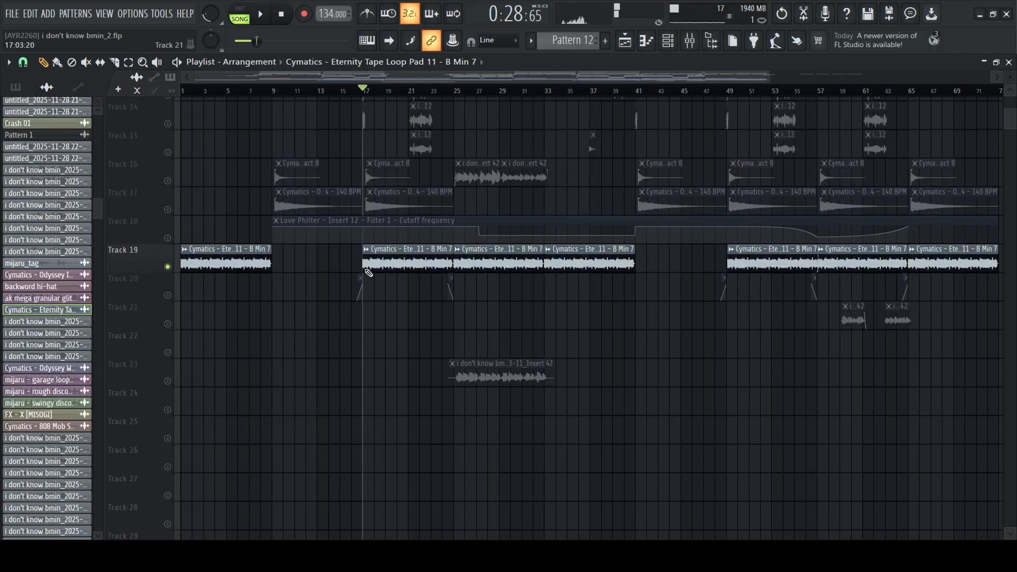
scroll(351, 263, "down", 3)
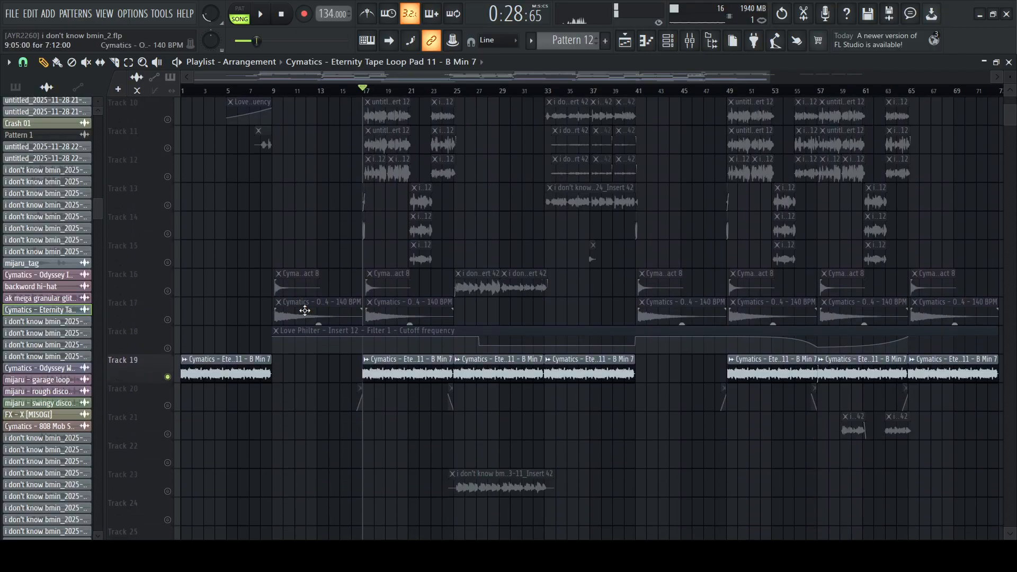
End the solo on Track 19, mute that track, and play the arrangement from bar 17 without its pad
scroll(328, 328, "up", 3)
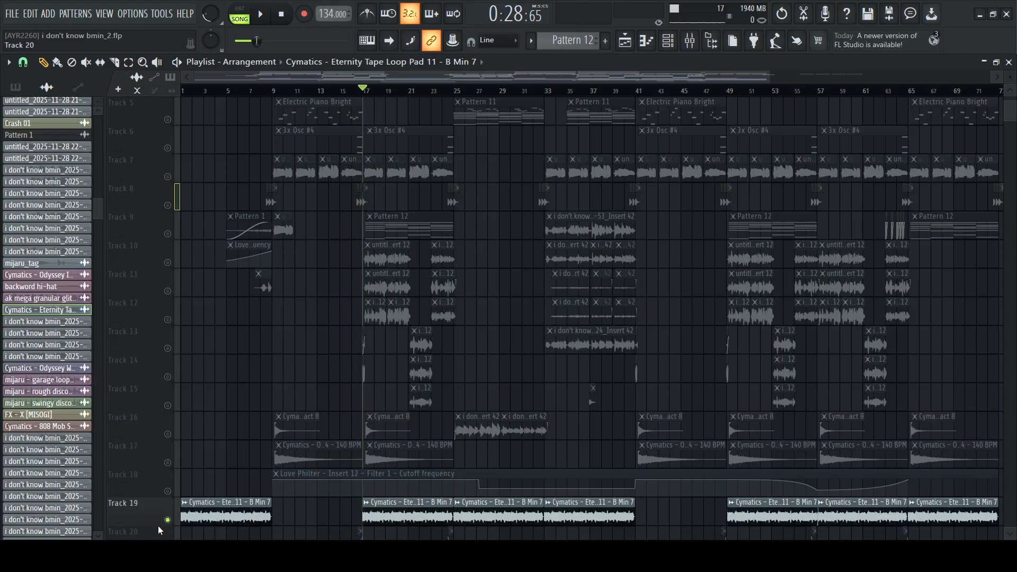
right_click(167, 520)
left_click(168, 520)
key("space")
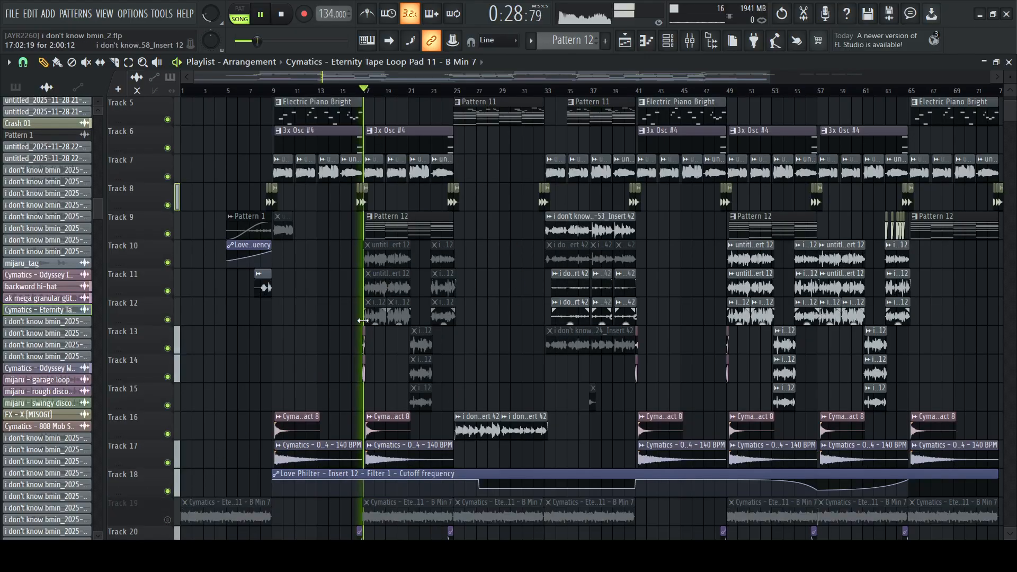
scroll(293, 464, "down", 2)
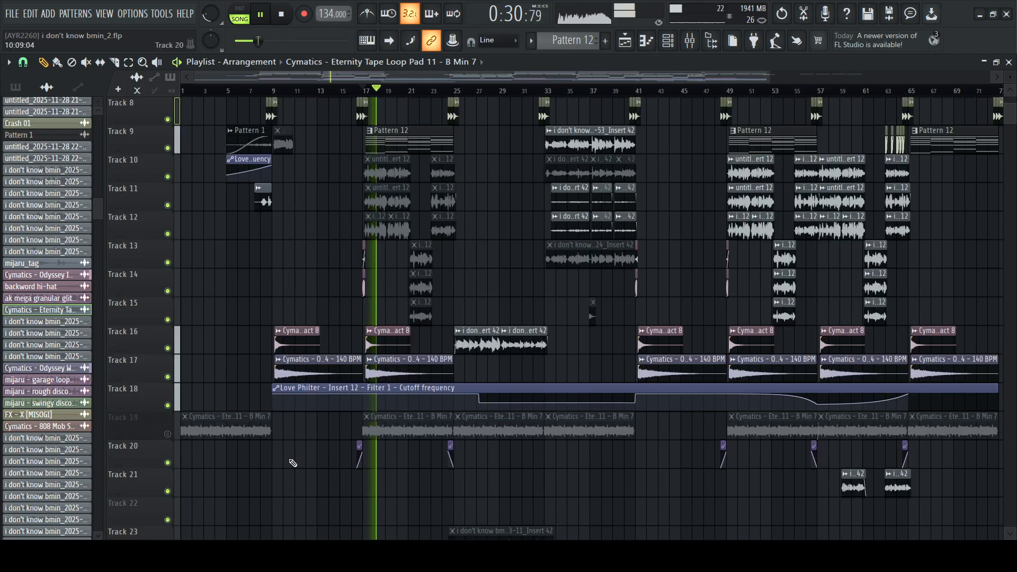
key("space")
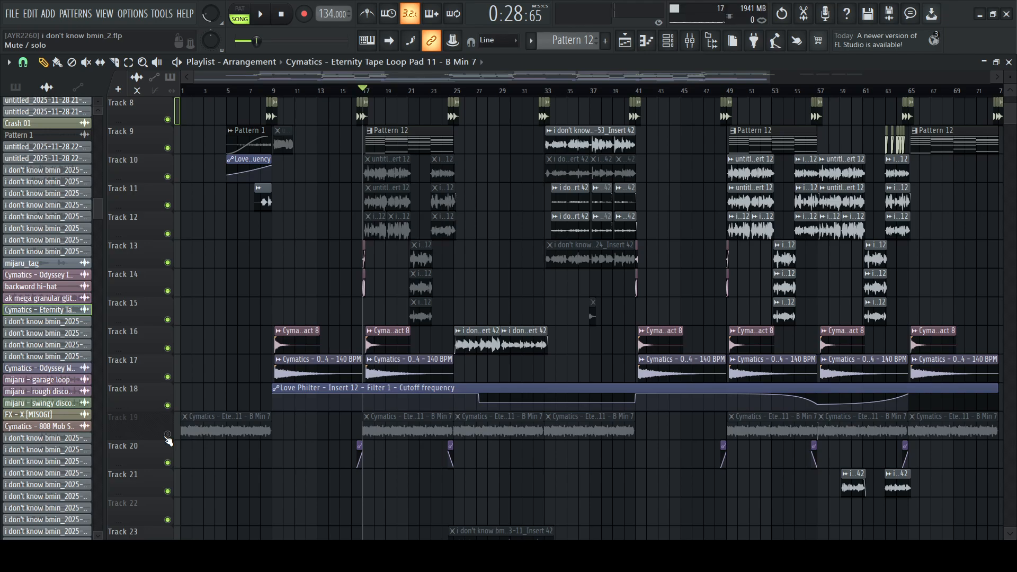
Enable Track 19 again and play the same section from bar 17 with the Eternity Tape Loop Pad 11 included
left_click(168, 435)
key("space")
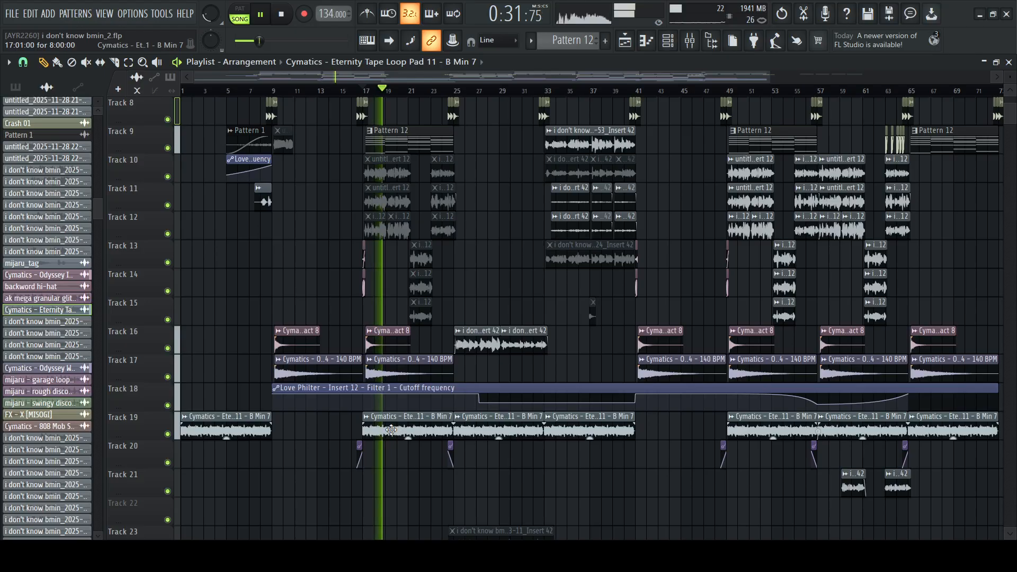
key("space")
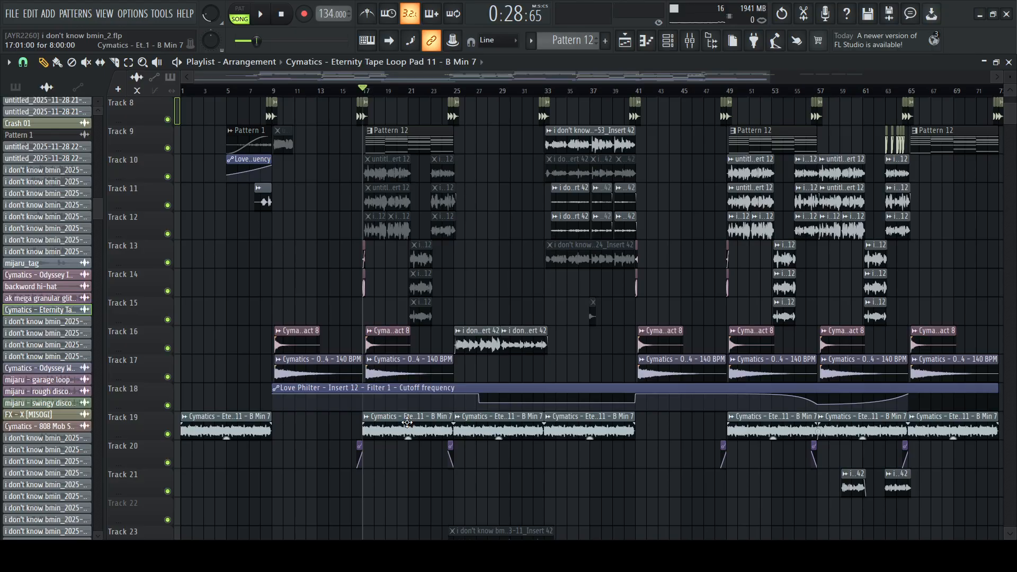
Look over the upper tracks of the arrangement, through to its end and back to the section around bar 17
scroll(407, 422, "up", 4)
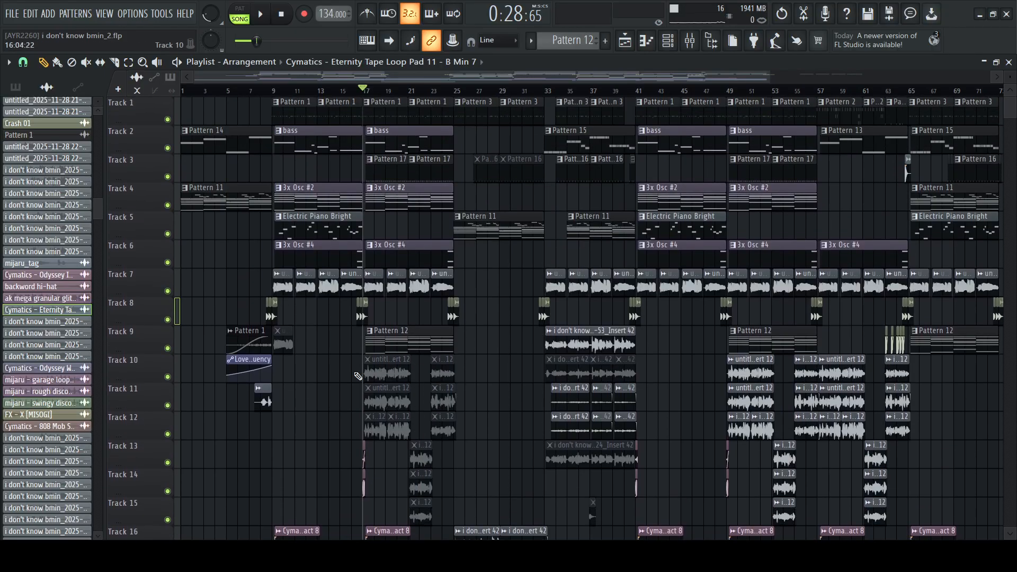
scroll(508, 302, "up", 3)
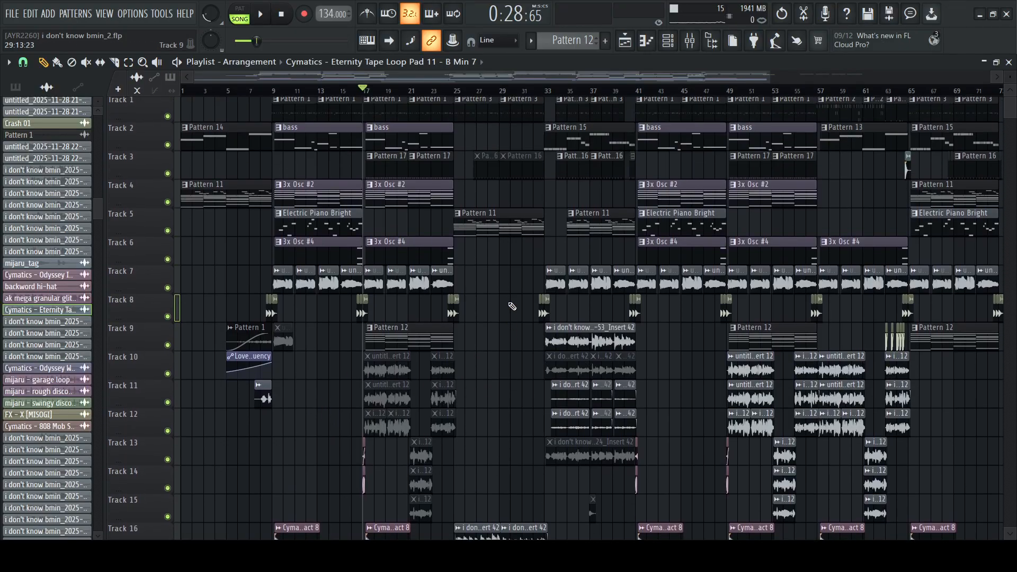
scroll(683, 275, "right", 4)
scroll(671, 282, "right", 3)
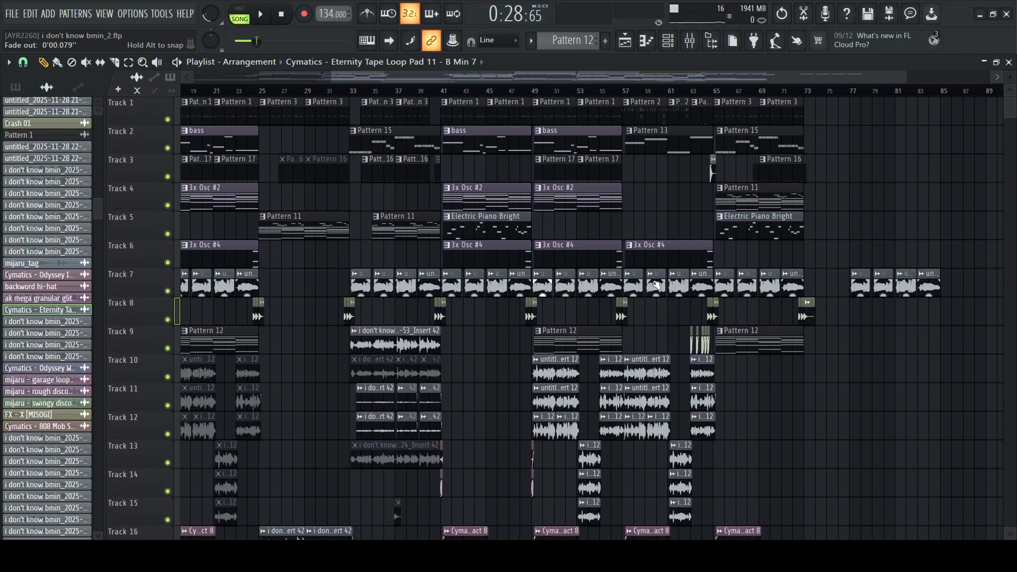
scroll(656, 285, "left", 6)
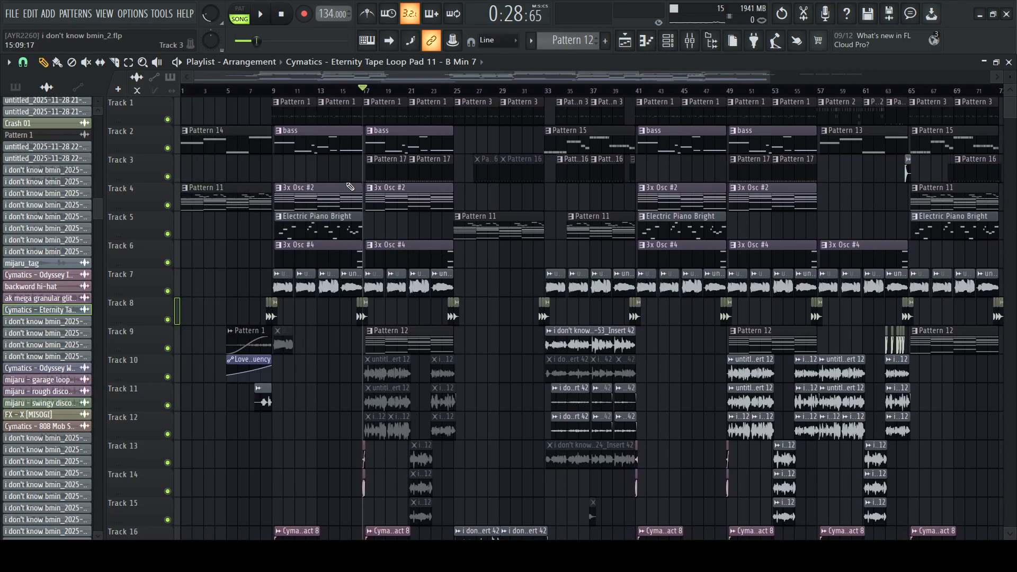
scroll(348, 186, "up", 3)
scroll(467, 224, "down", 4)
scroll(467, 223, "up", 4)
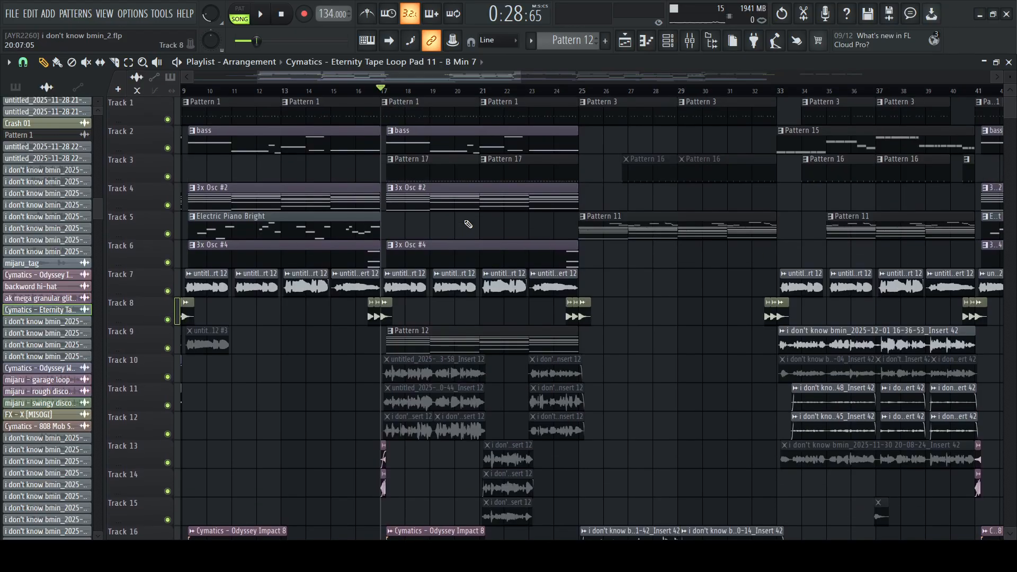
Pick the Pattern 17 and Pattern 1 clips near bar 17, and look through the tracks below for remaining parts
left_click(430, 164)
left_click(434, 113)
scroll(452, 231, "down", 3)
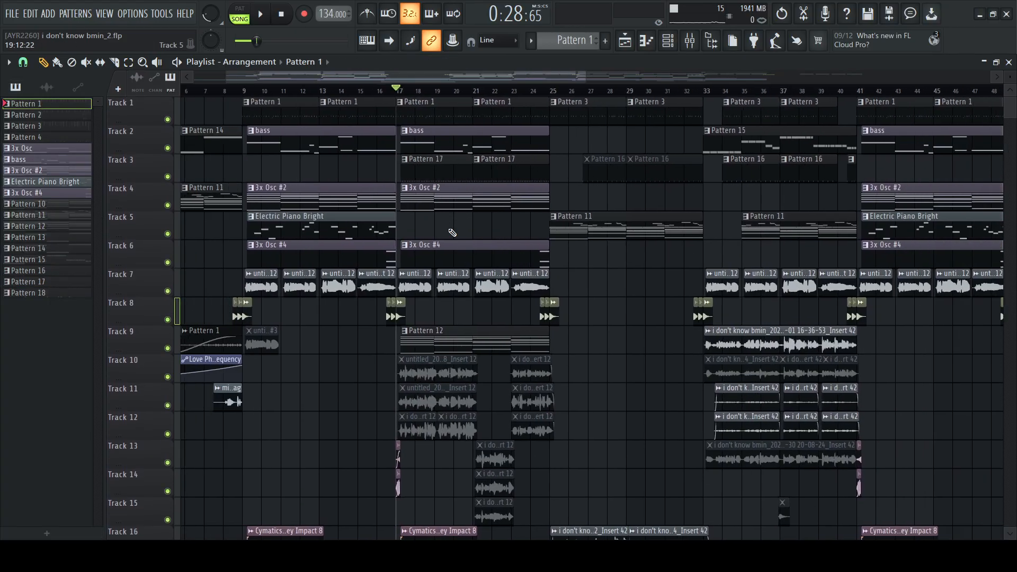
scroll(452, 232, "down", 4)
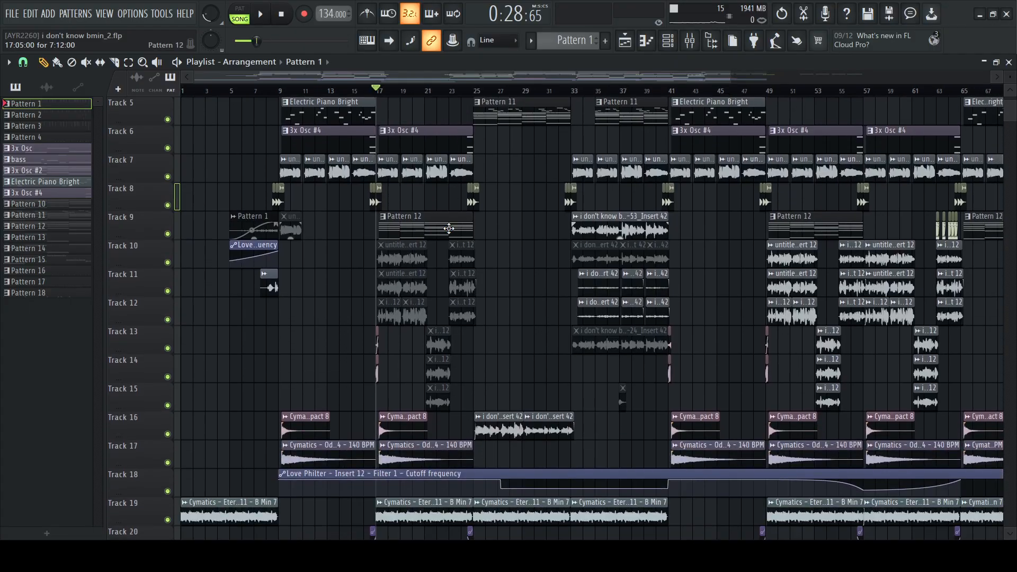
scroll(449, 227, "up", 4)
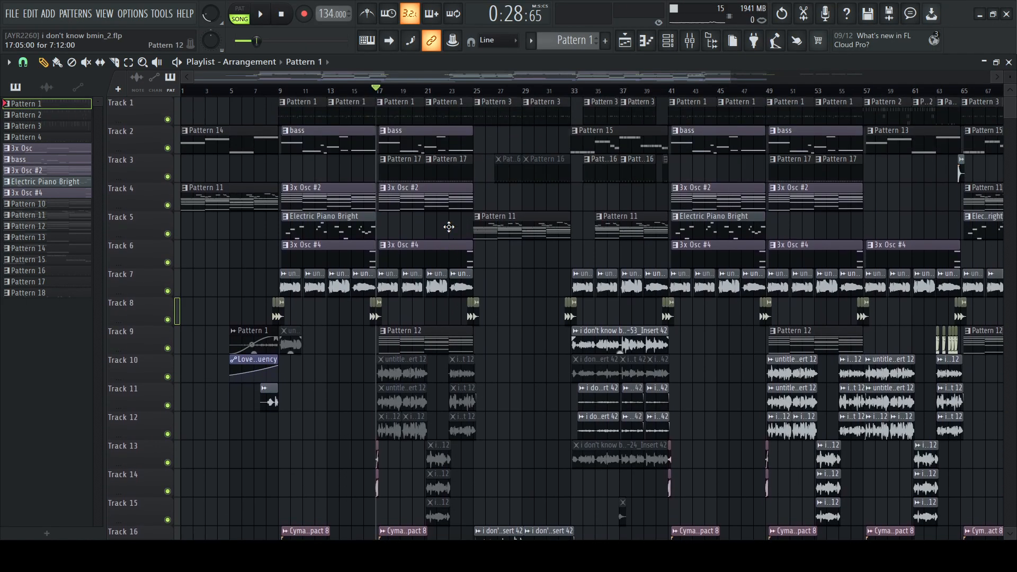
scroll(449, 227, "down", 4)
scroll(446, 234, "up", 4)
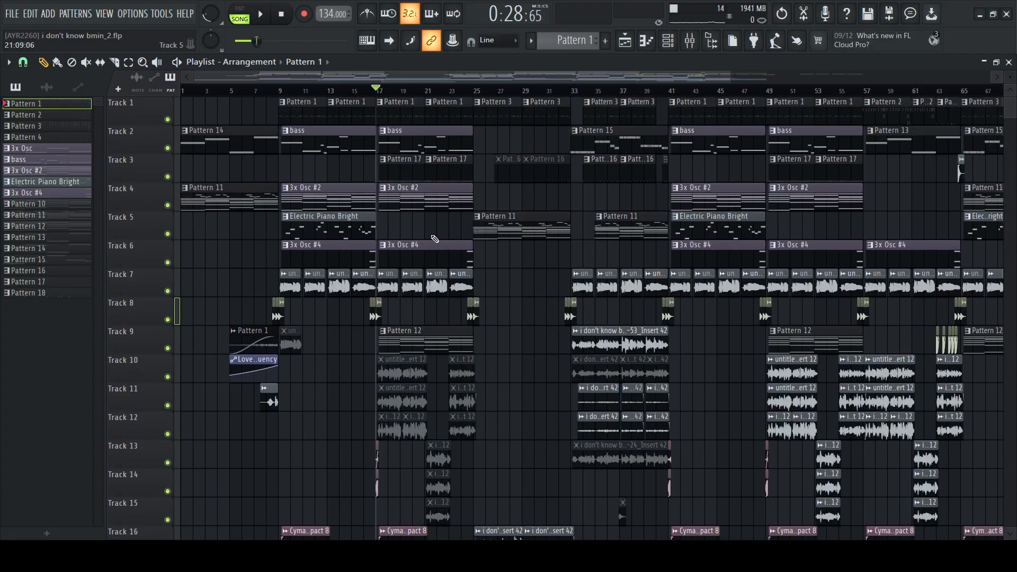
Unmute the audio clips on Tracks 10 to 15 between bars 17 and 25
scroll(427, 244, "down", 5)
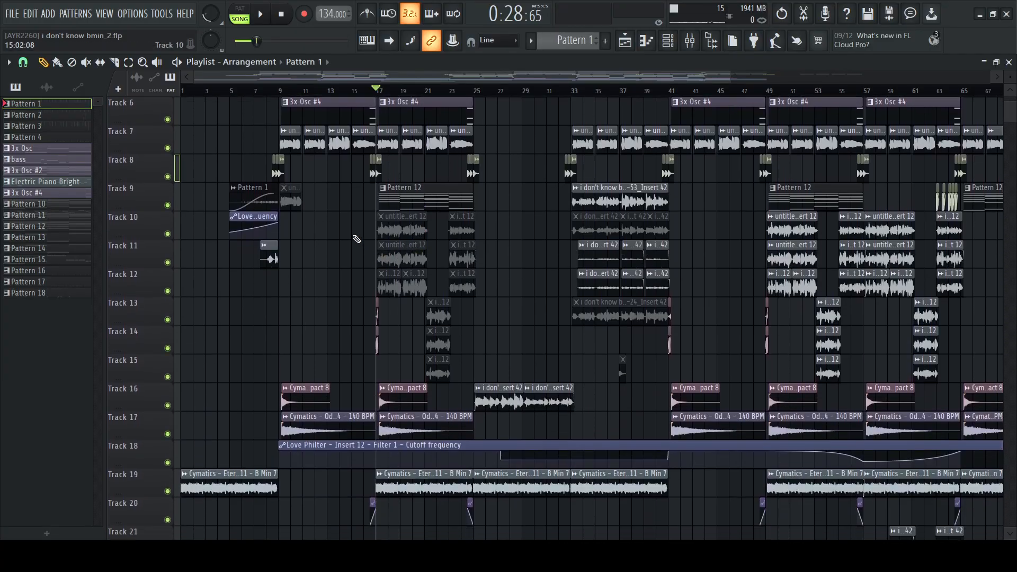
left_click_drag(358, 232, 498, 221)
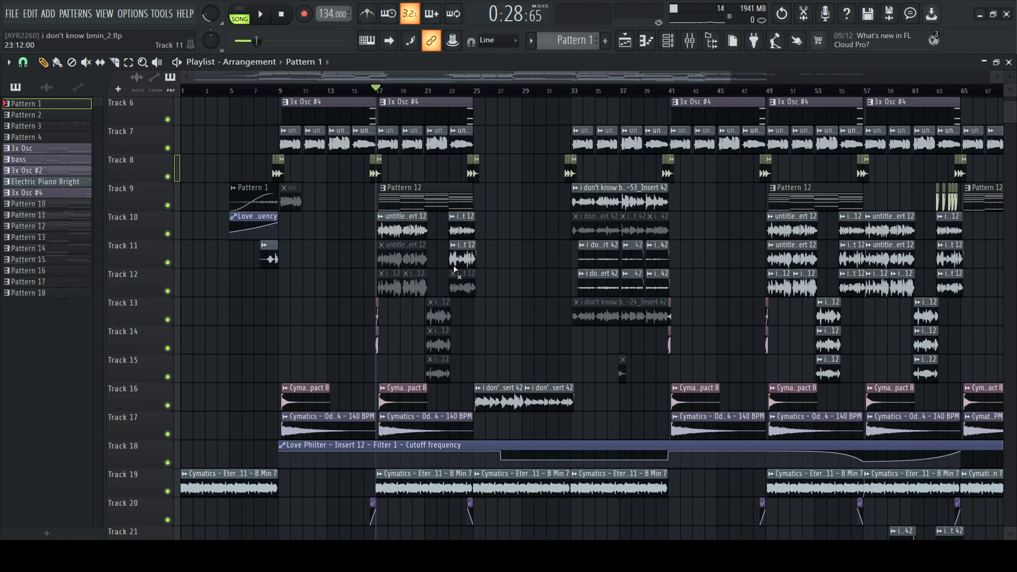
left_click_drag(454, 270, 424, 256)
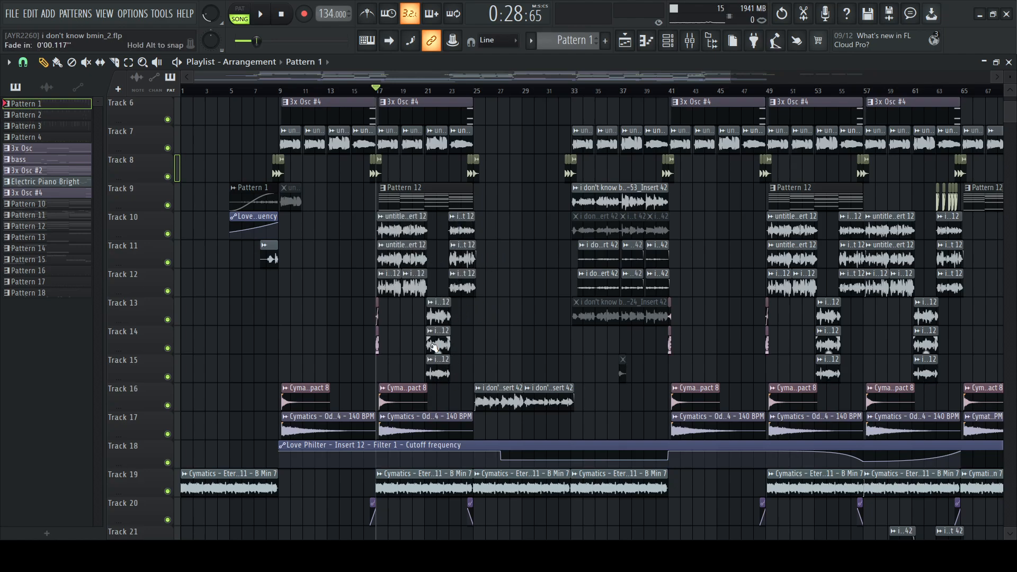
Solo Track 10, enable Tracks 11 to 15 alongside it, and play their audio clips from bar 17
right_click(168, 233)
left_click(168, 263)
left_click(168, 290)
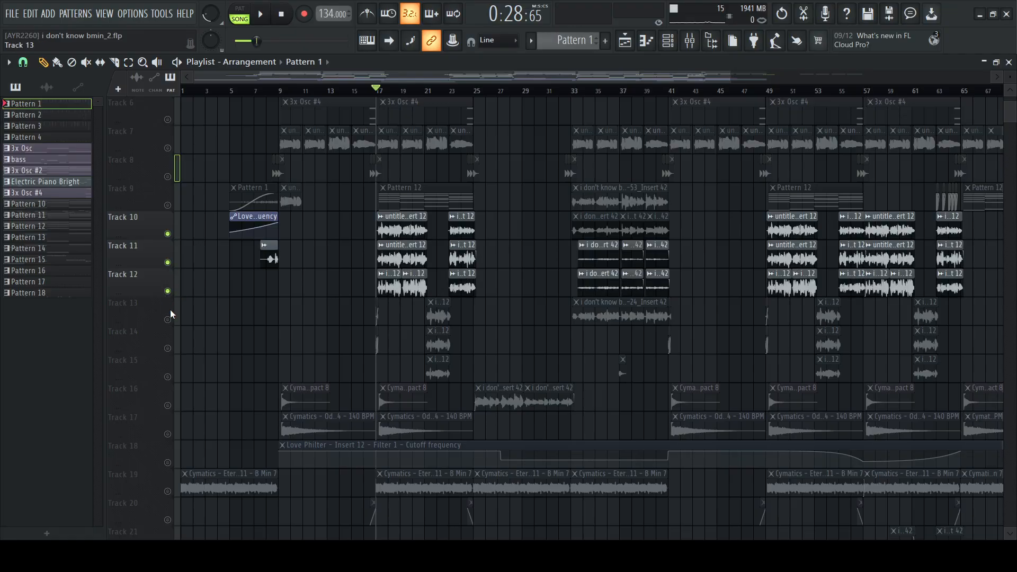
left_click(168, 319)
left_click(168, 348)
left_click(168, 376)
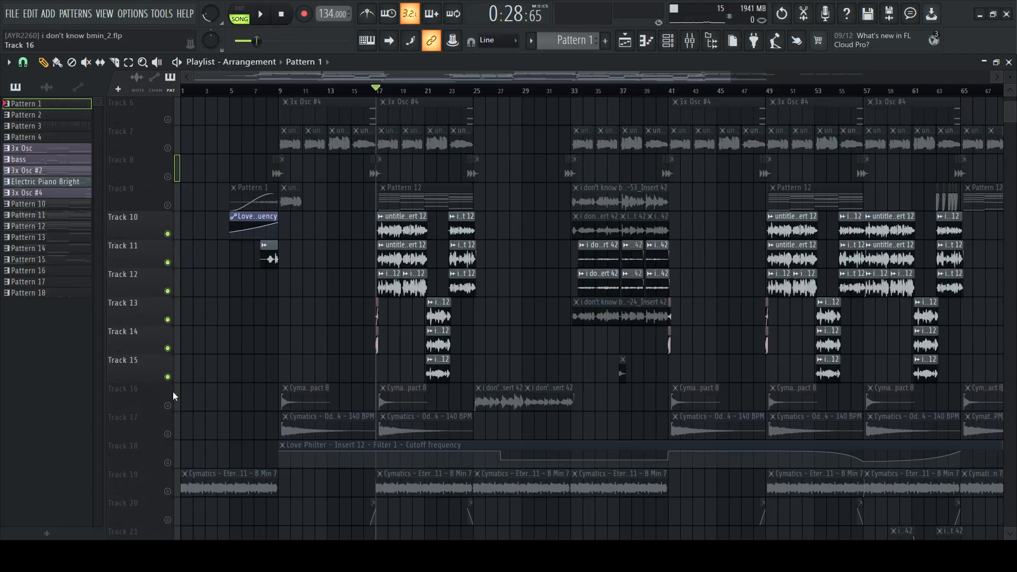
key("space")
scroll(453, 278, "up", 5)
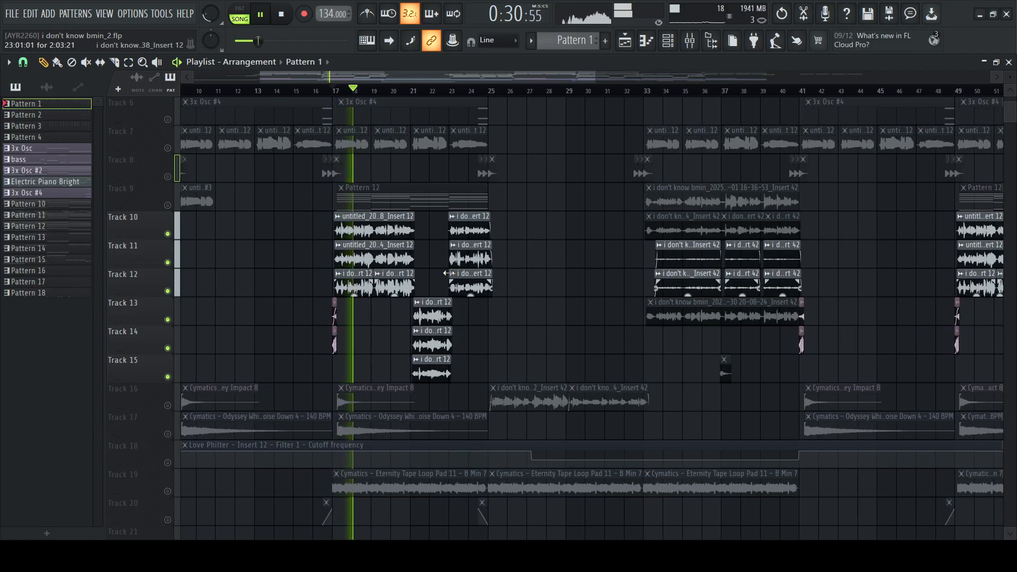
scroll(449, 273, "down", 5)
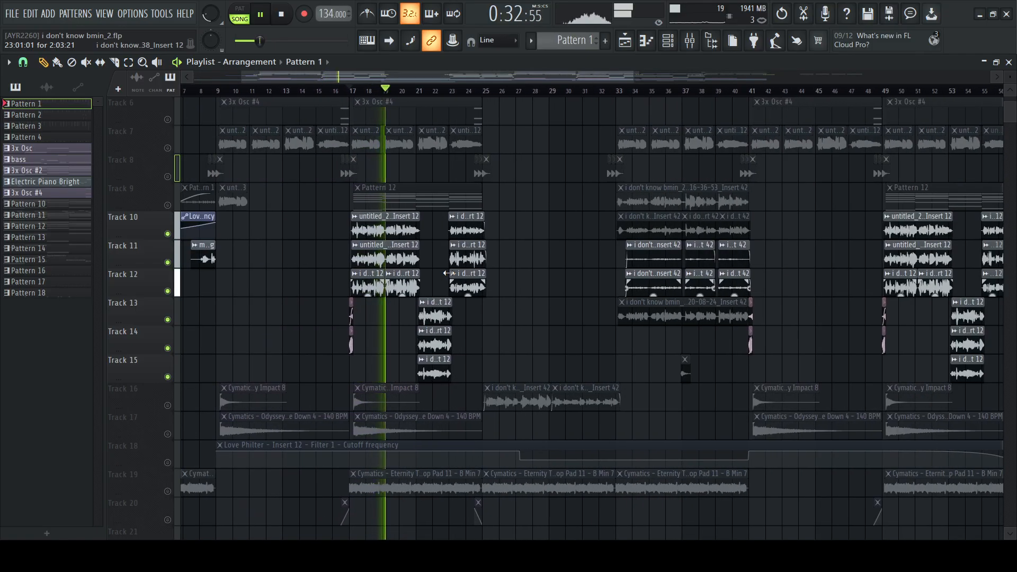
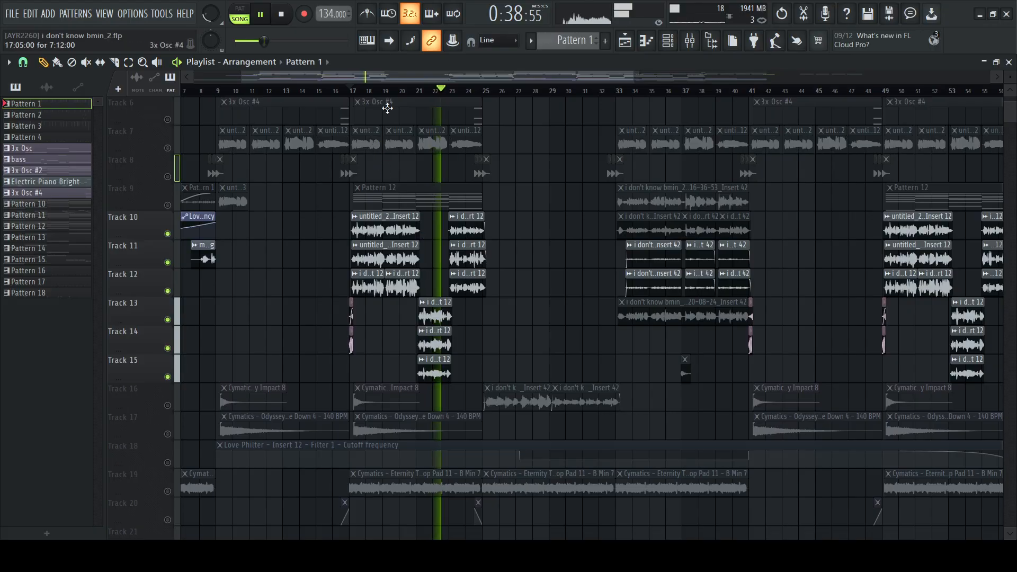
Solo Tracks 10, 11 and 12 one after another and play each track's clips from bar 17
scroll(379, 94, "up", 5)
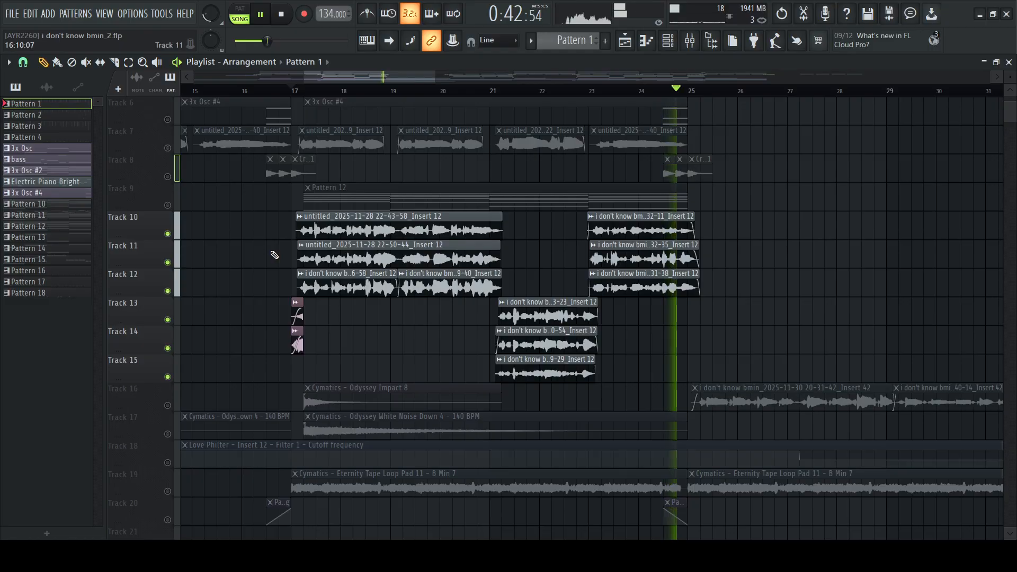
key("space")
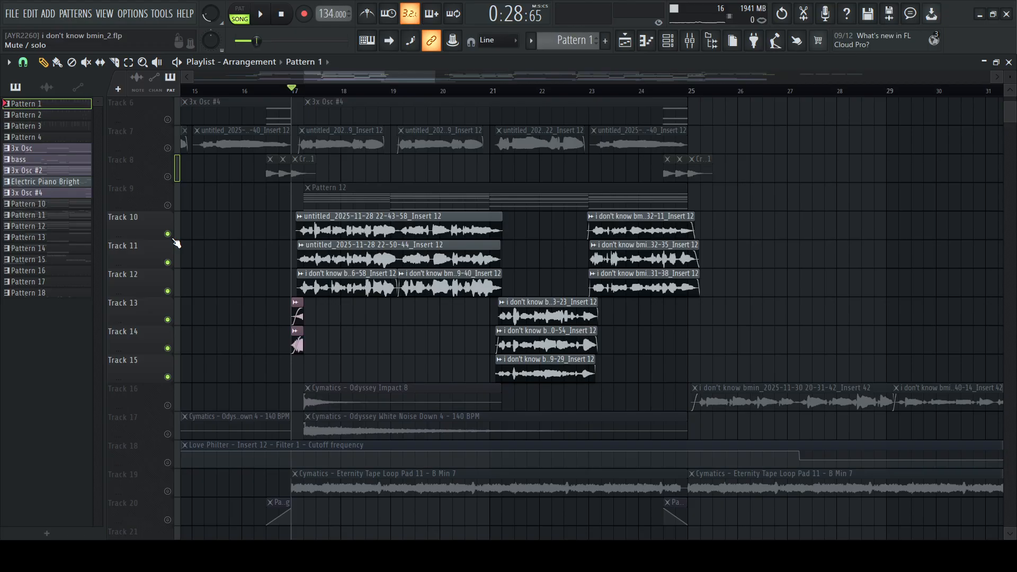
right_click(174, 240)
key("space")
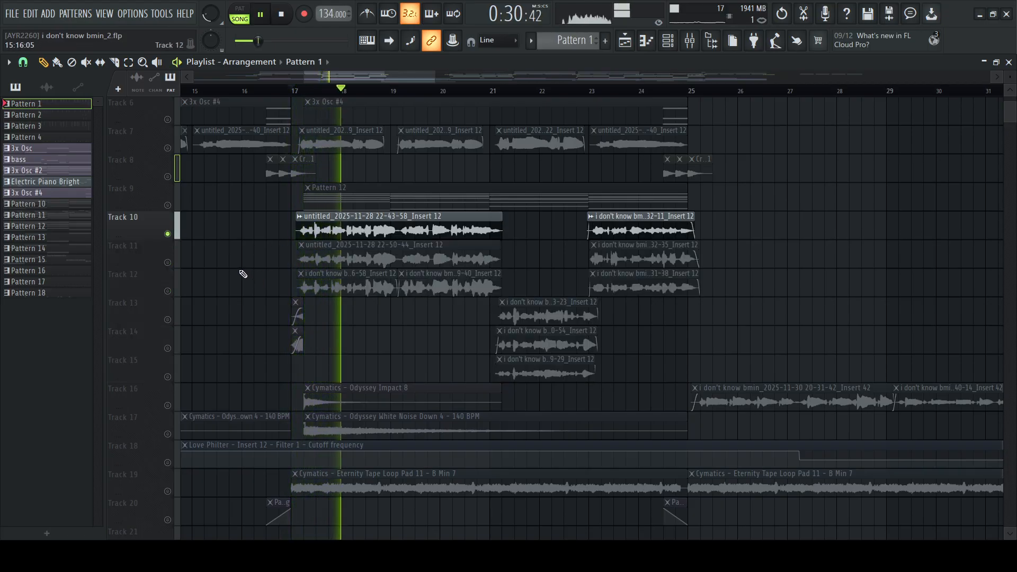
key("space")
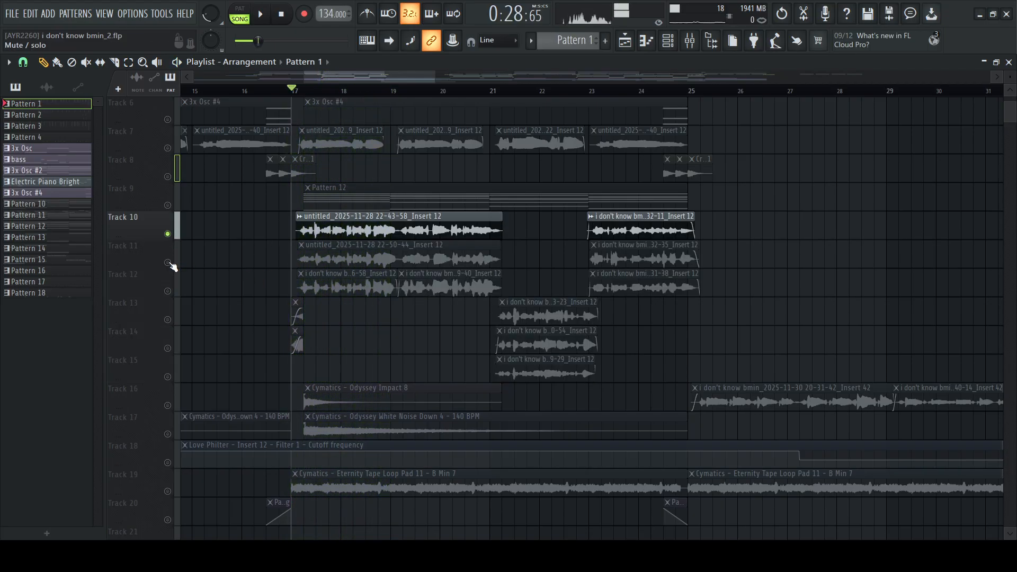
right_click(173, 267)
key("space")
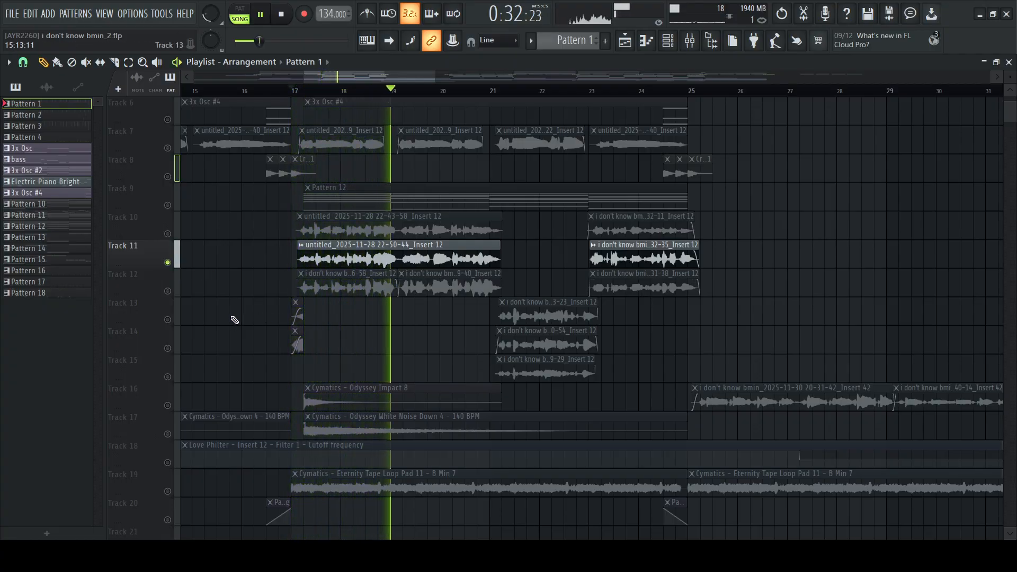
key("space")
right_click(167, 291)
key("space")
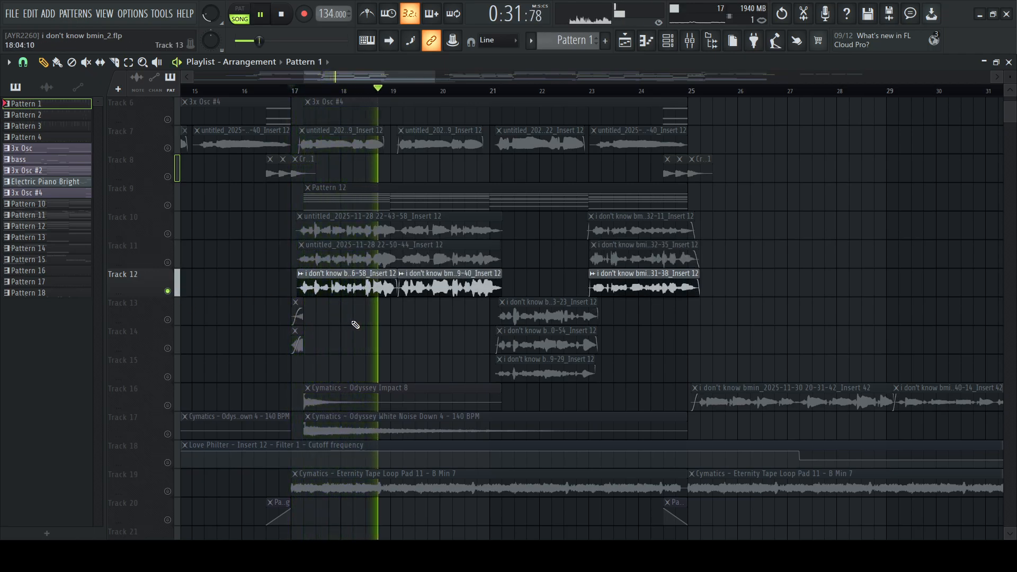
key("space")
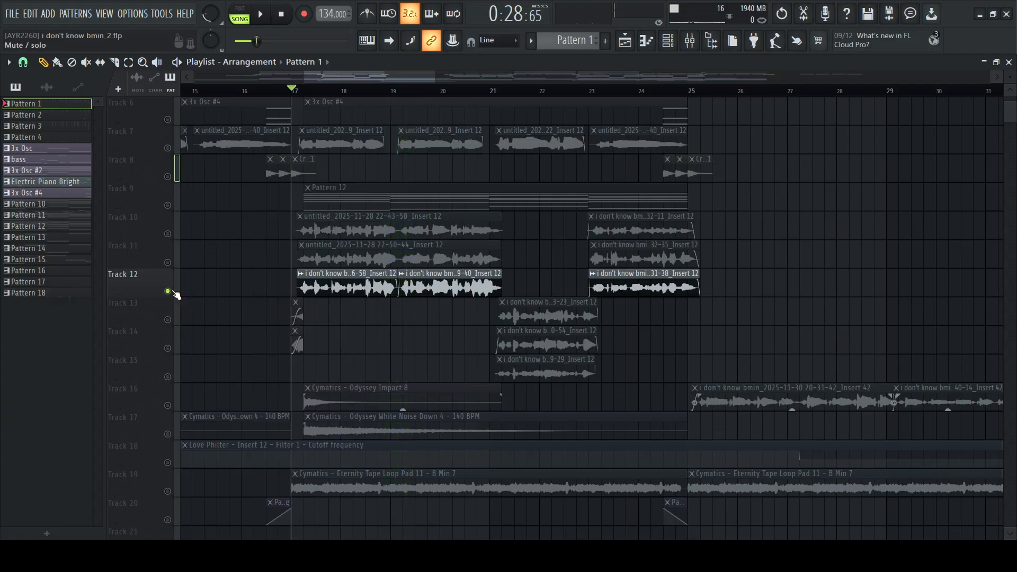
Enable Tracks 10 and 11 alongside Track 12, and pick the audio clips near bar 18 on Tracks 11 and 12
left_click(167, 235)
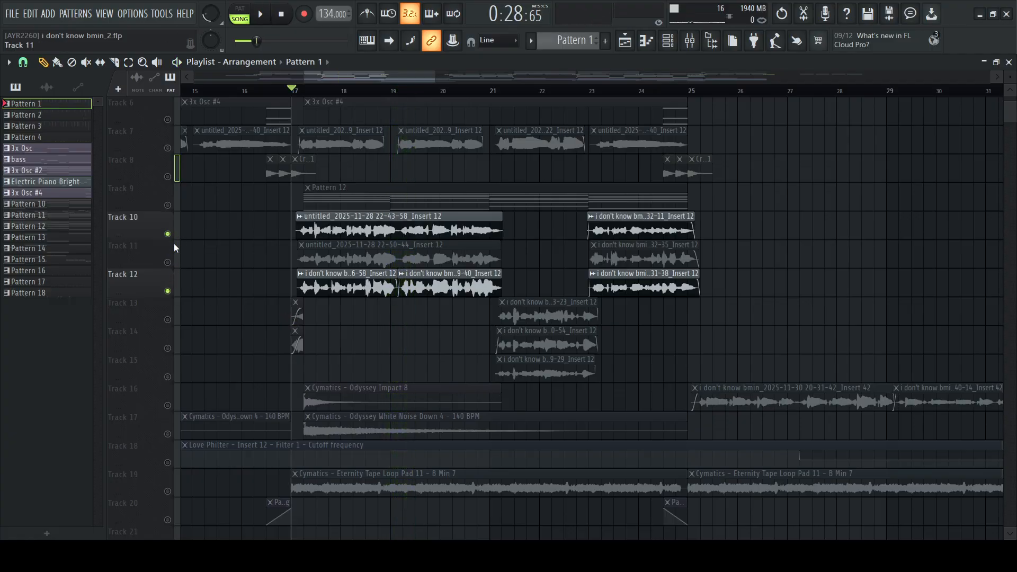
left_click(168, 263)
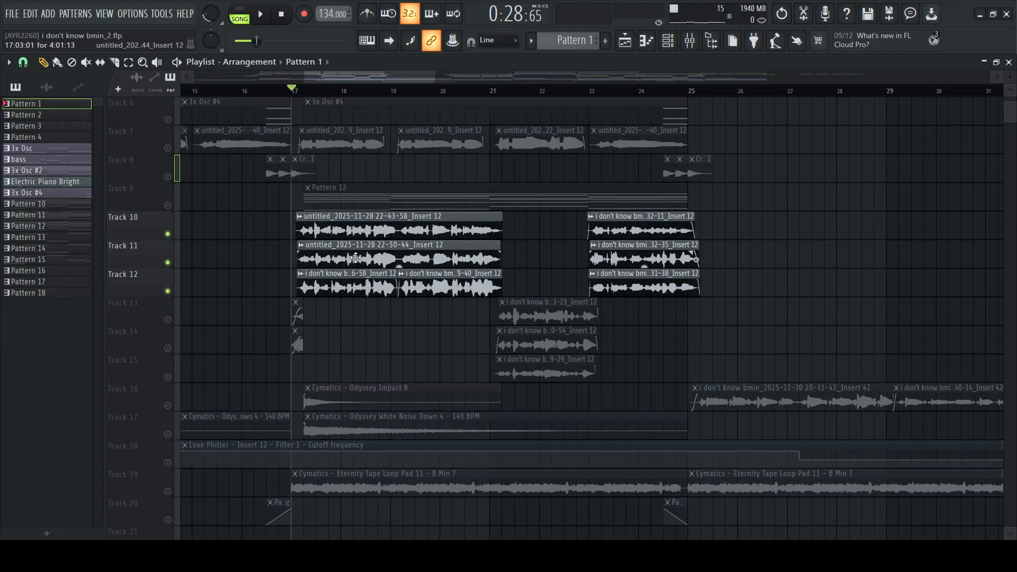
left_click(355, 258)
left_click(351, 285)
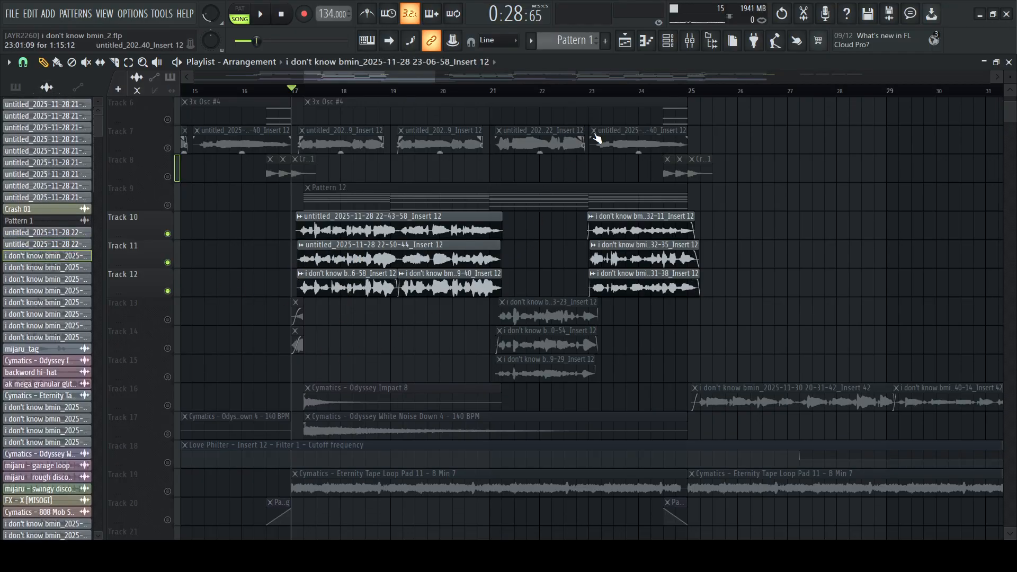
Open the mixer, look through Inserts 22 and 23, and solo Insert 21 while playing from bar 17
left_click(699, 42)
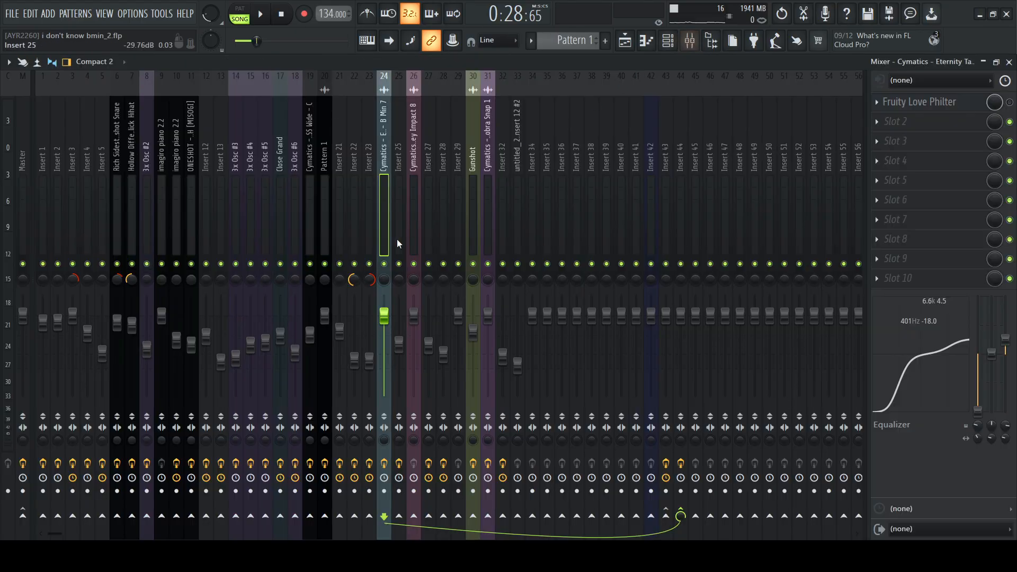
left_click(352, 222)
left_click_drag(342, 227, 374, 226)
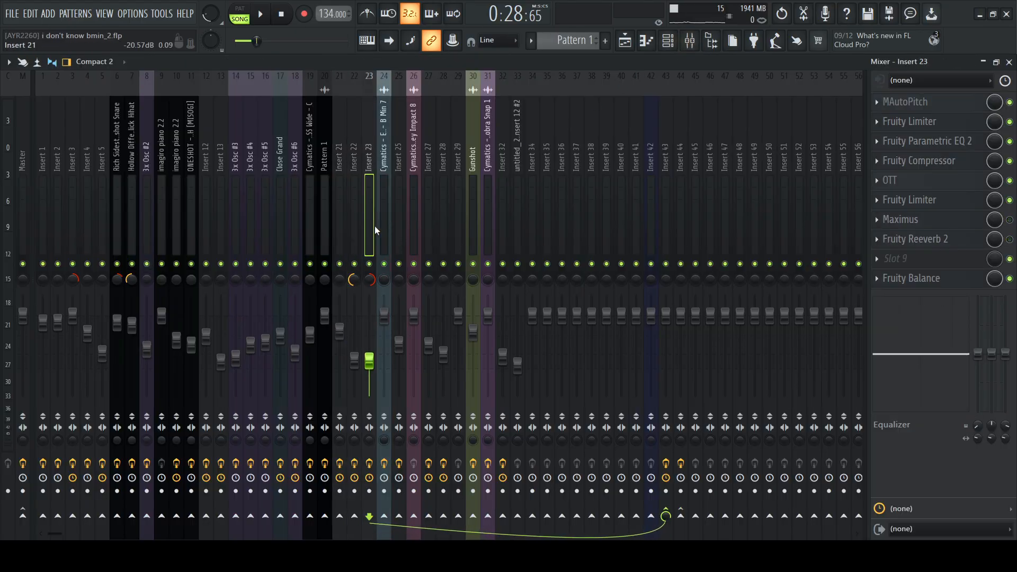
left_click(339, 225)
key("space")
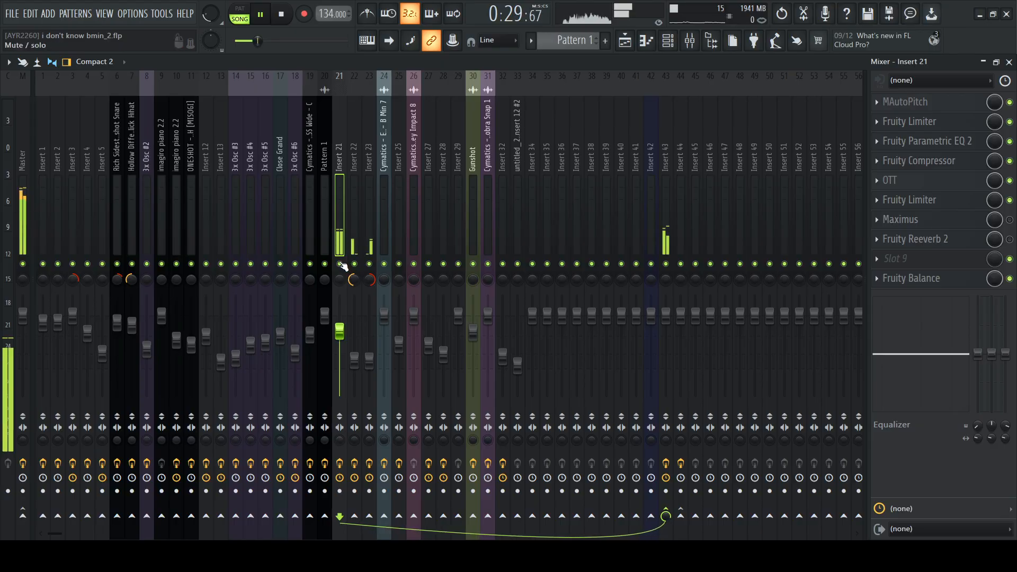
Examine the MAutoPitch tuning speed and minor scale settings on Insert 21 during and after playback
left_click(903, 102)
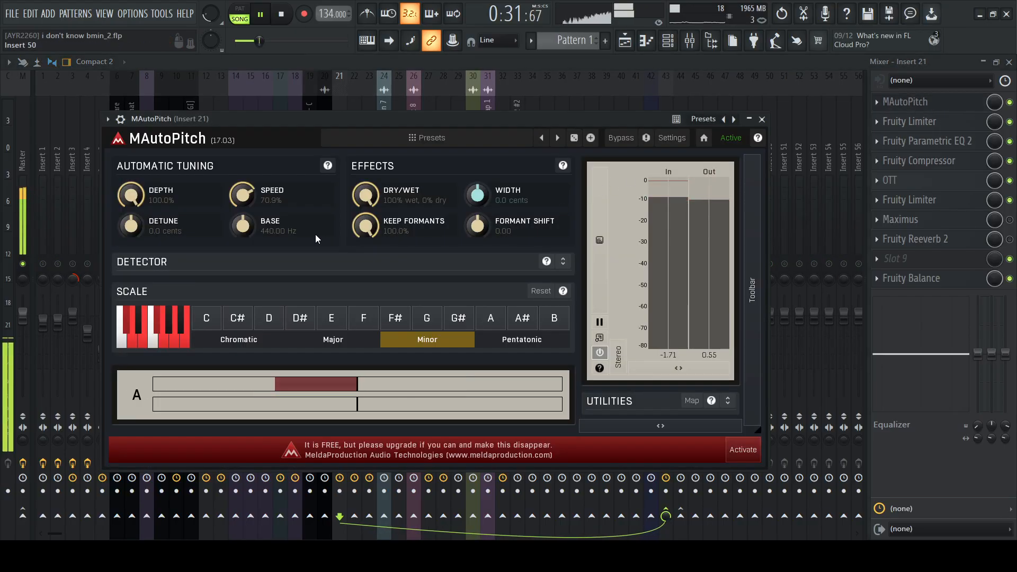
key("space")
left_click_drag(459, 123, 503, 118)
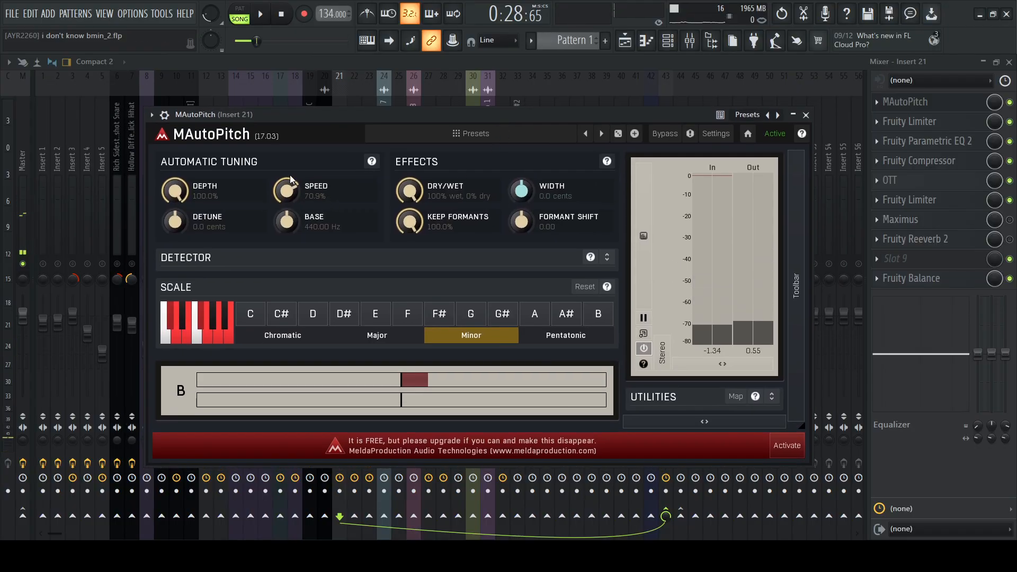
left_click_drag(581, 108, 620, 93)
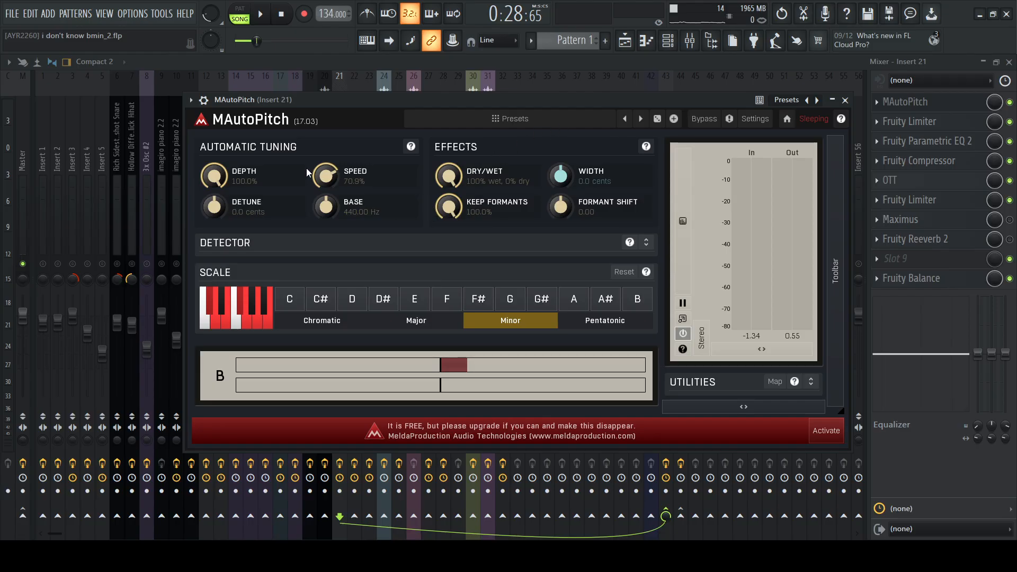
left_click(845, 100)
Inspect the first Fruity Limiter on Insert 21, playing the section to check its noise gate
left_click(948, 123)
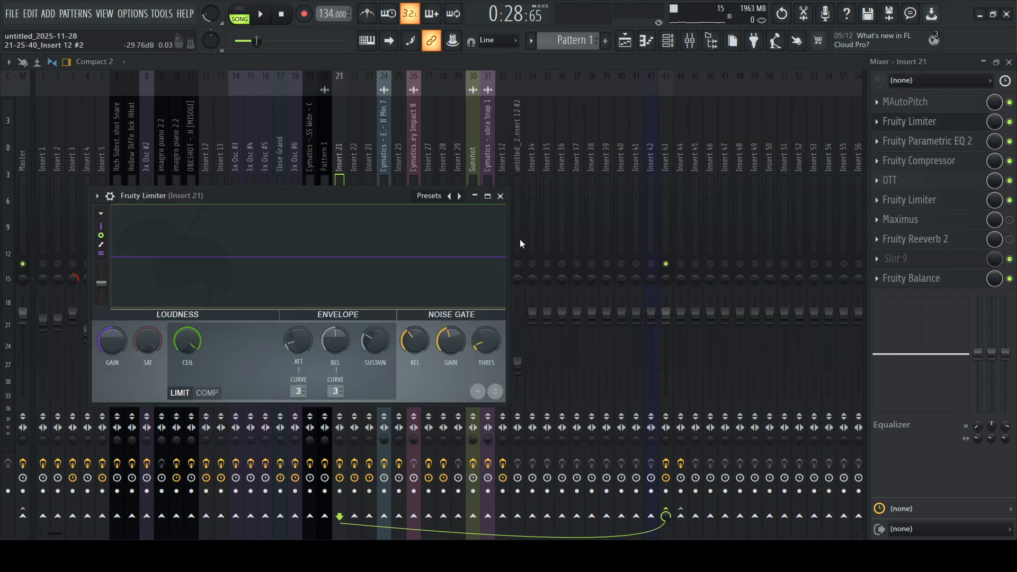
key("space")
key("space")
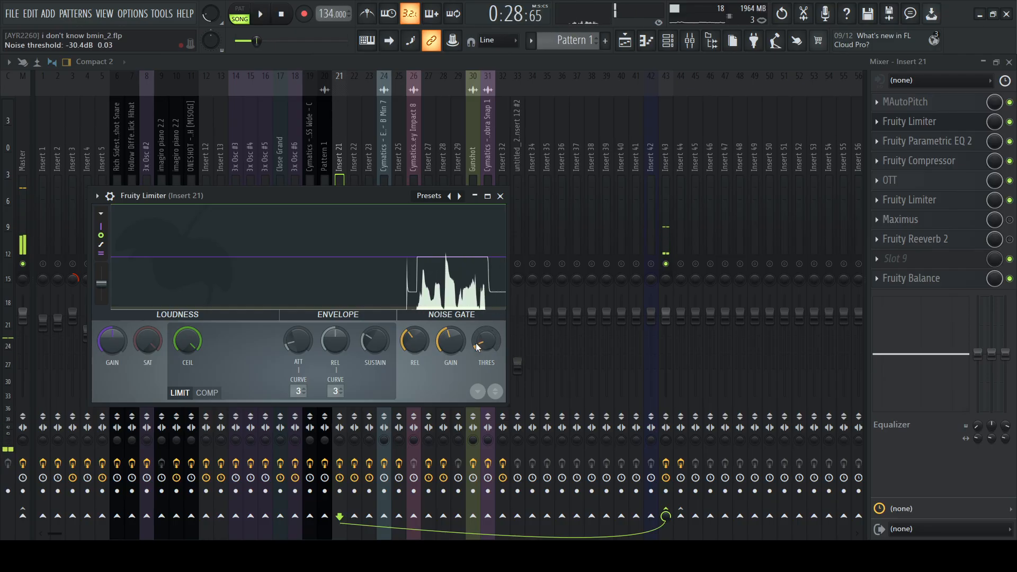
left_click(500, 195)
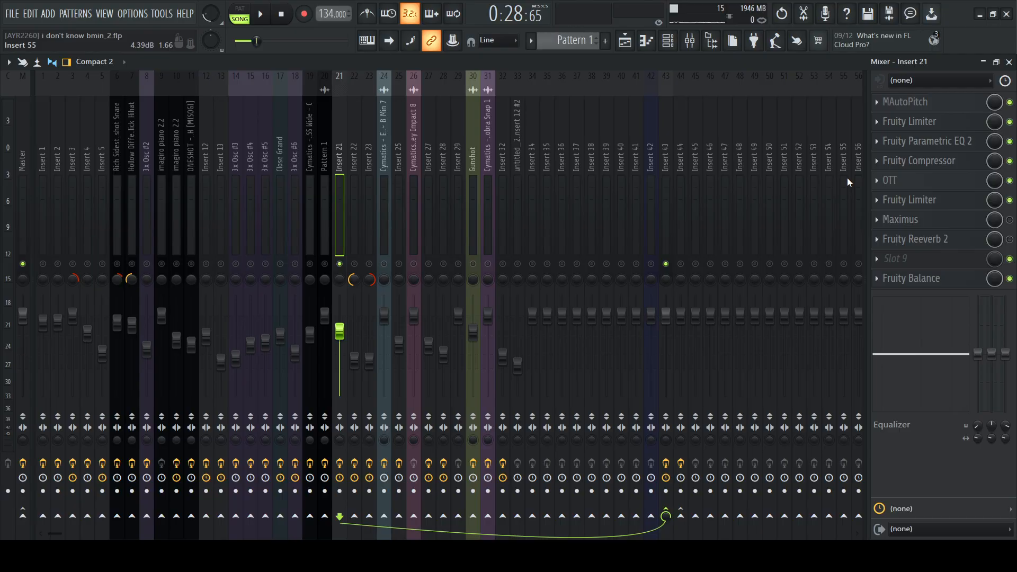
Review the Fruity Parametric EQ 2 curve and high-pass band on Insert 21 while playing the vocals
left_click(948, 141)
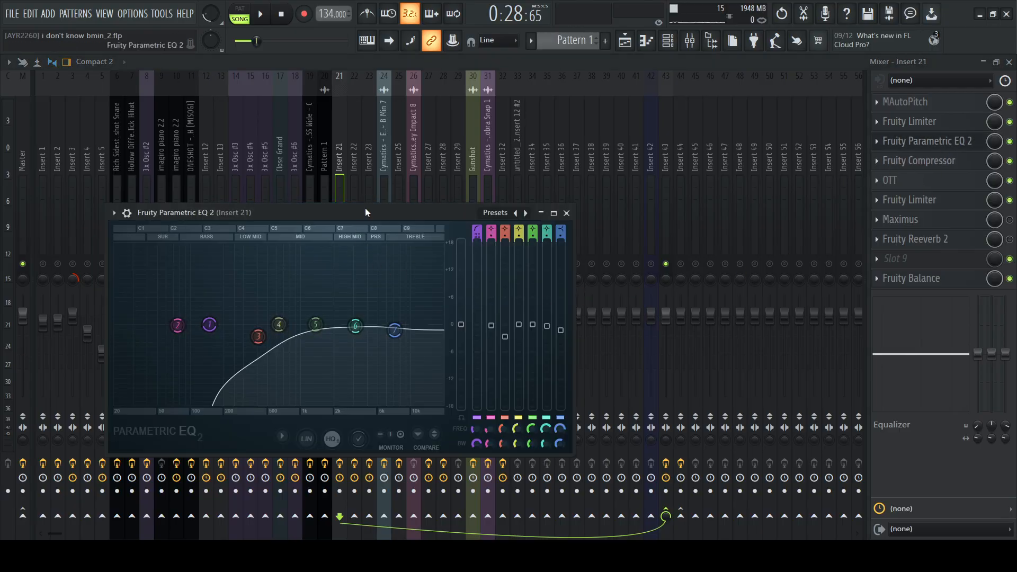
left_click_drag(364, 207, 502, 143)
key("space")
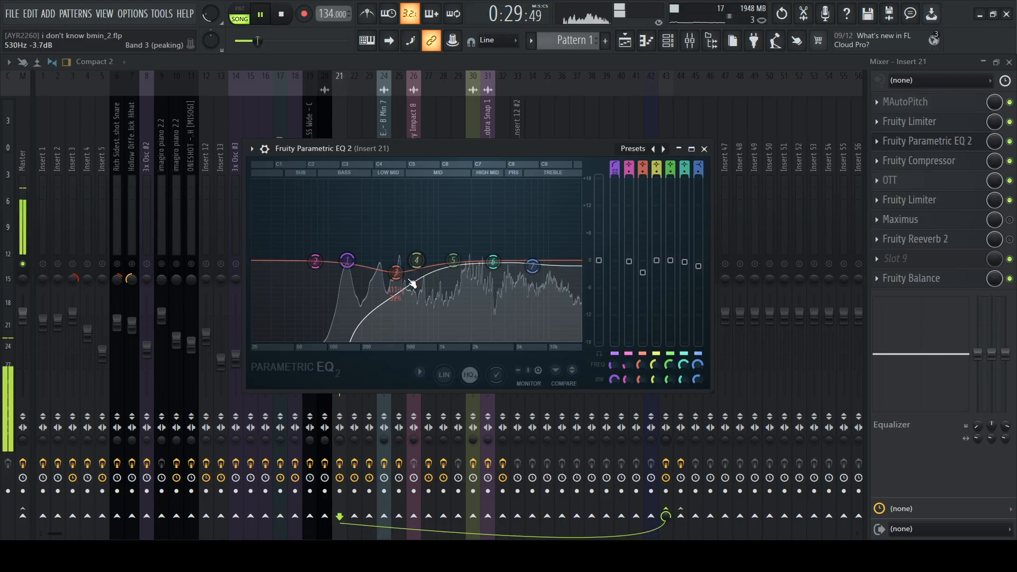
key("space")
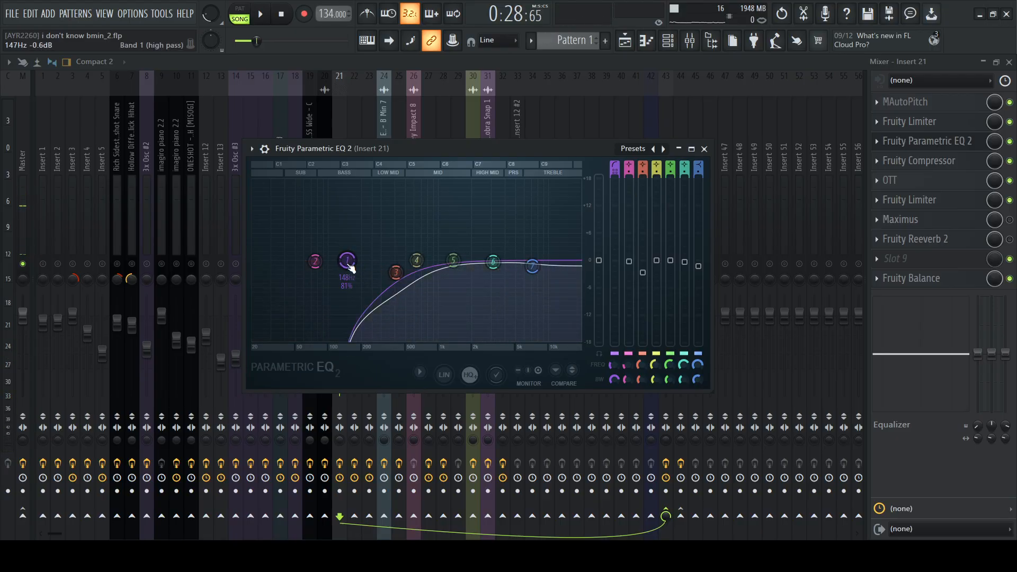
left_click(703, 149)
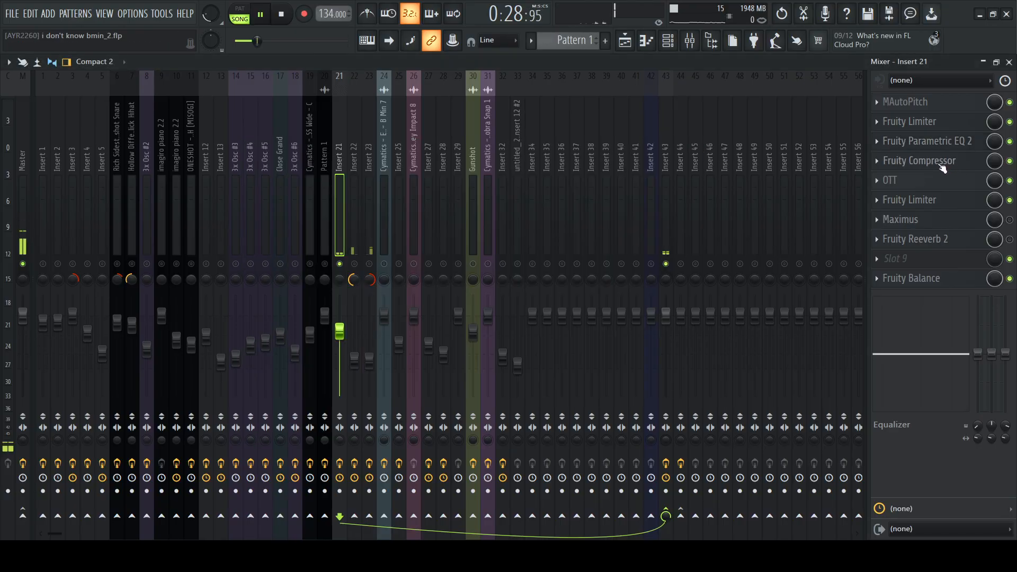
Look over the Fruity Compressor's threshold, ratio, gain, attack and release settings on Insert 21
left_click(941, 165)
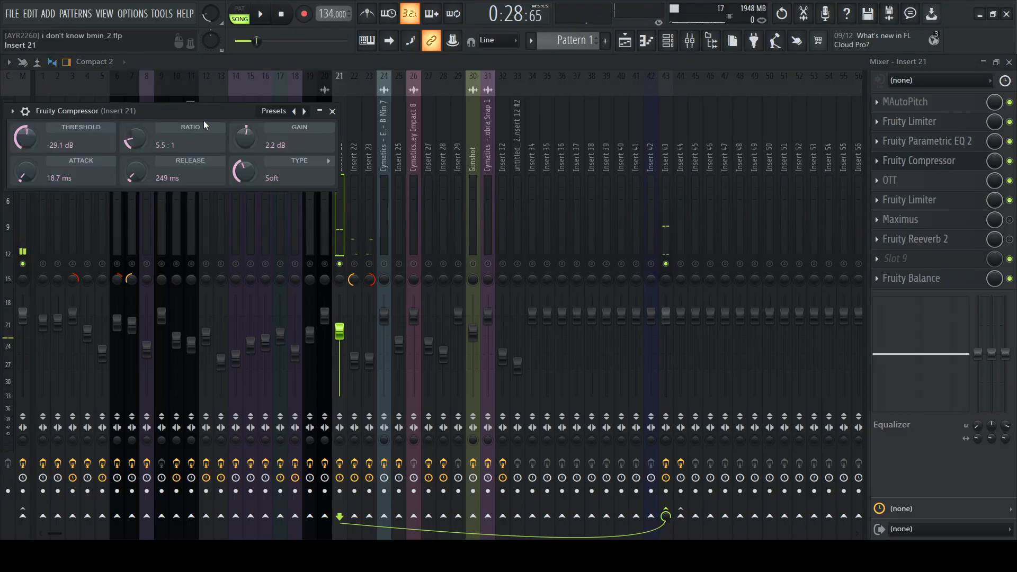
left_click_drag(203, 121, 259, 109)
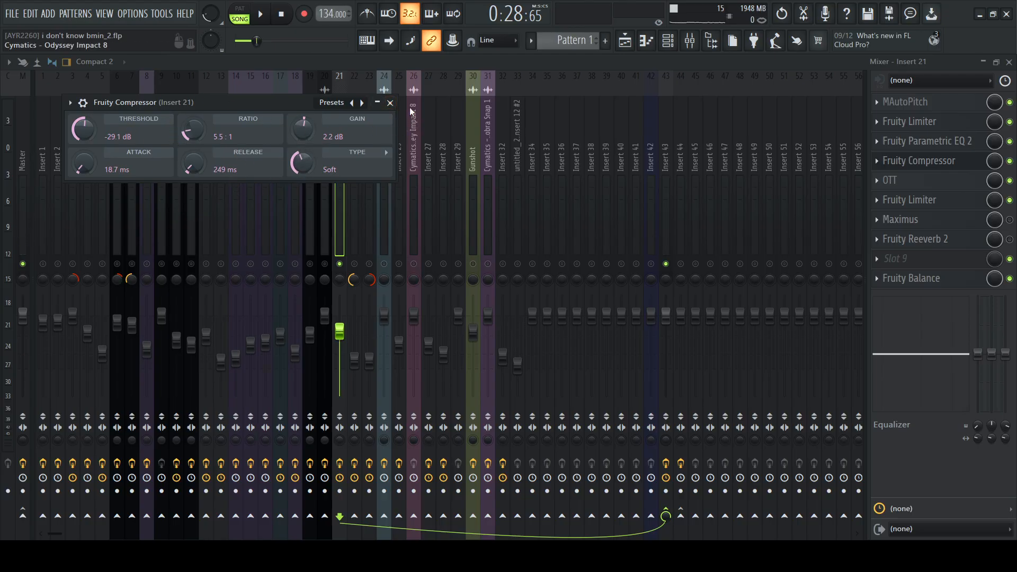
left_click(391, 103)
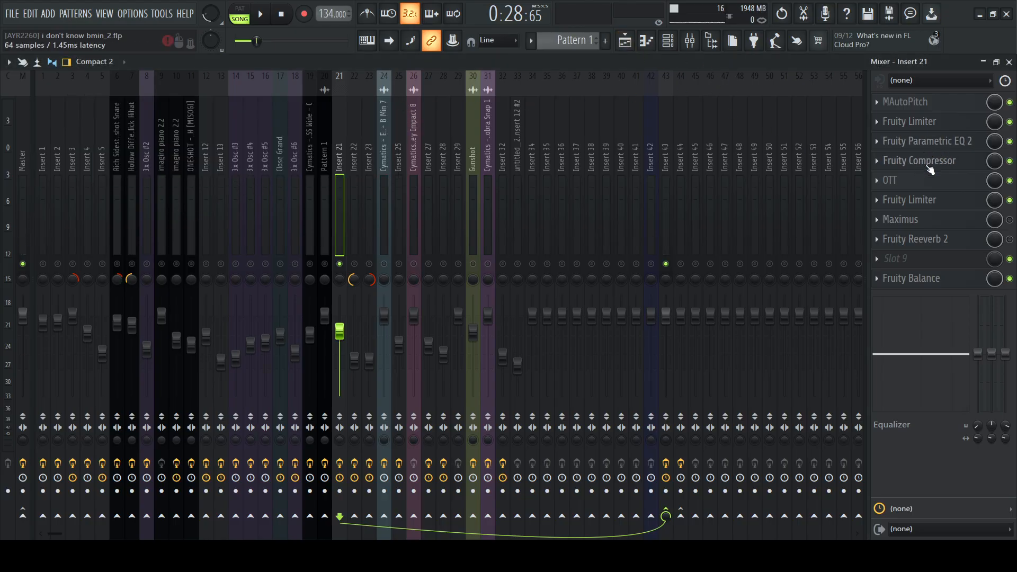
Open the OTT settings on Insert 21 and play the section through its multiband compression
left_click(926, 185)
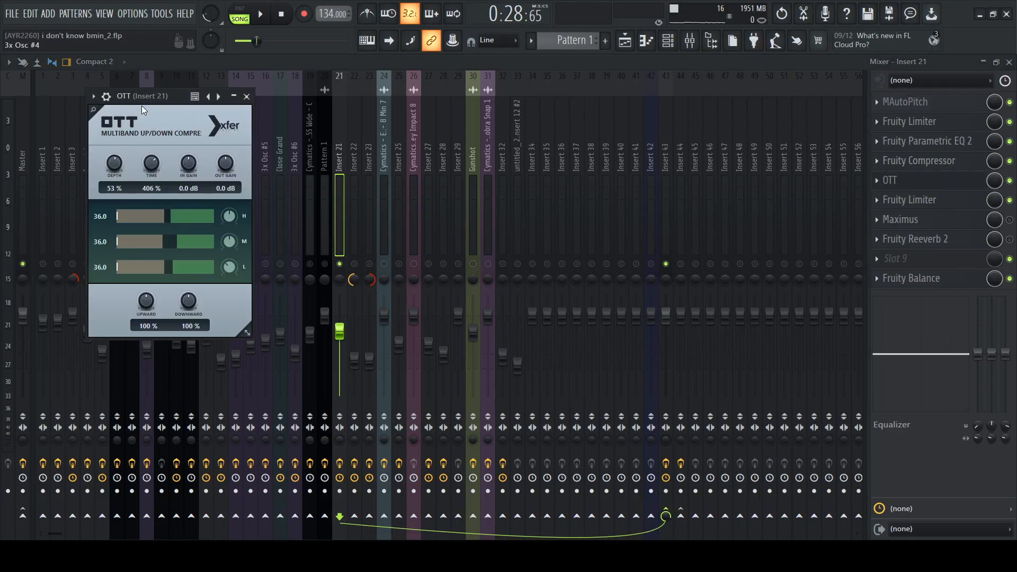
left_click_drag(141, 106, 205, 94)
key("space")
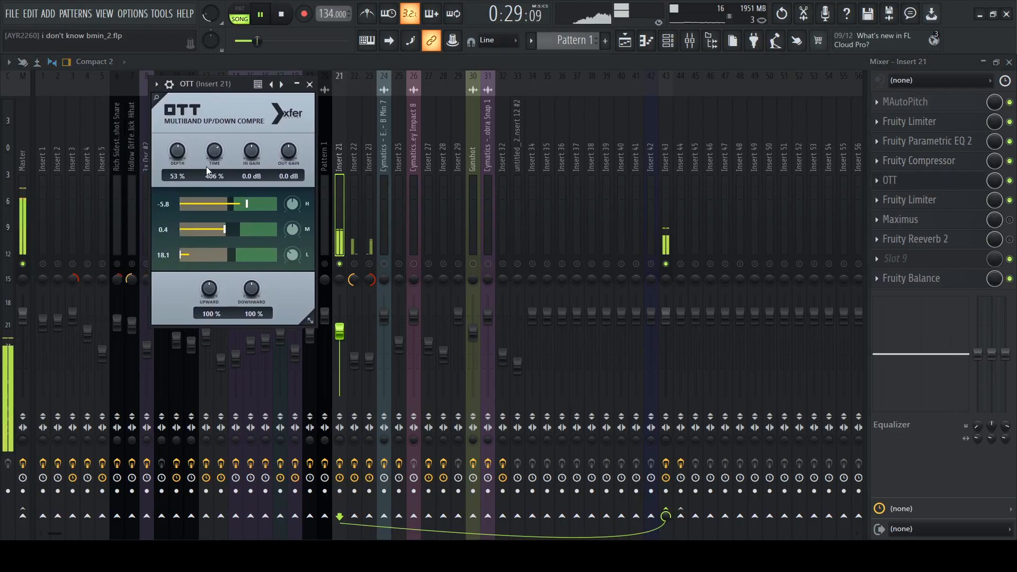
left_click(311, 85)
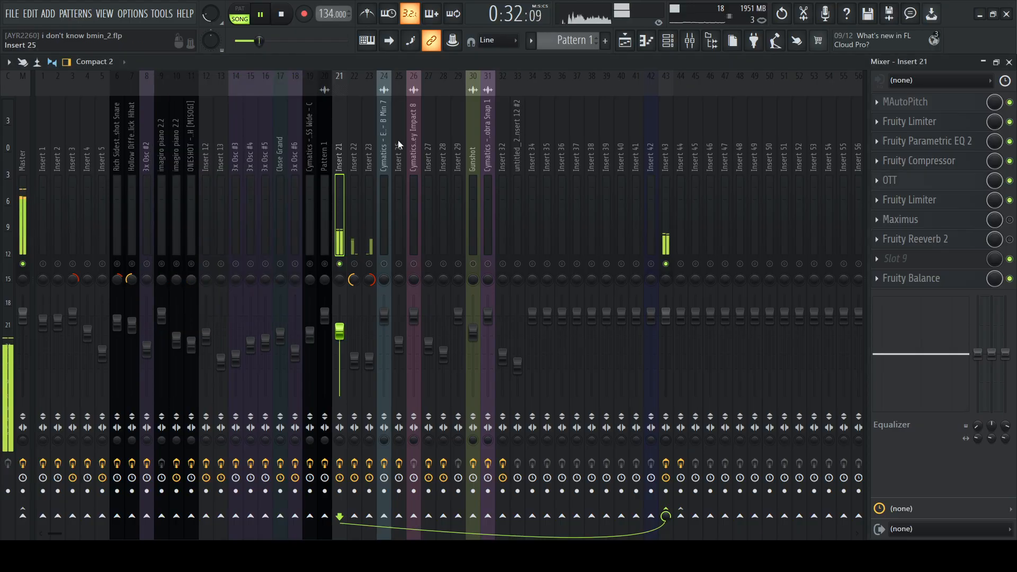
Compare Insert 21 with OTT bypassed and re-enabled from bar 17, and recheck the OTT settings
key("space")
left_click(900, 180)
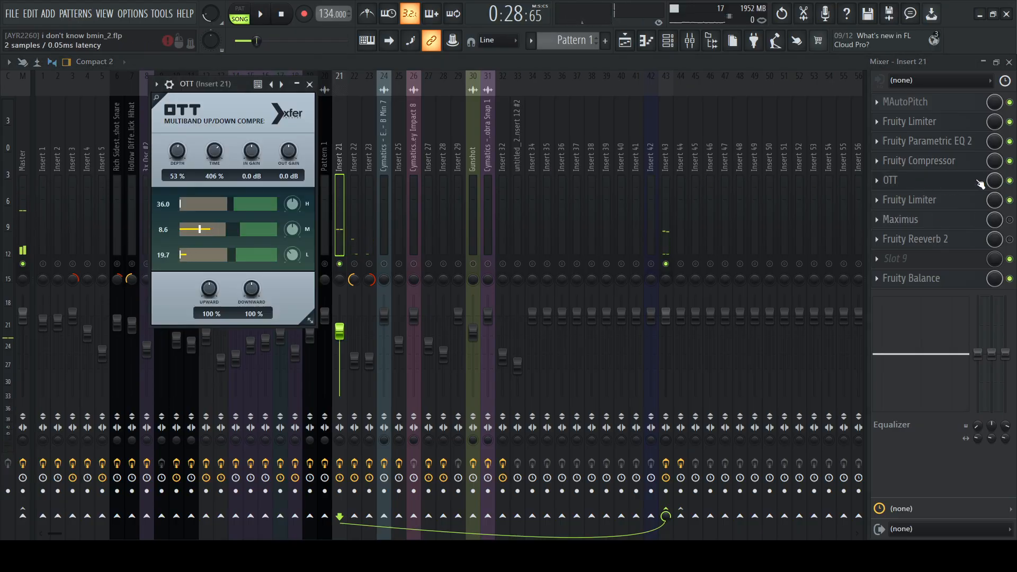
left_click(1010, 181)
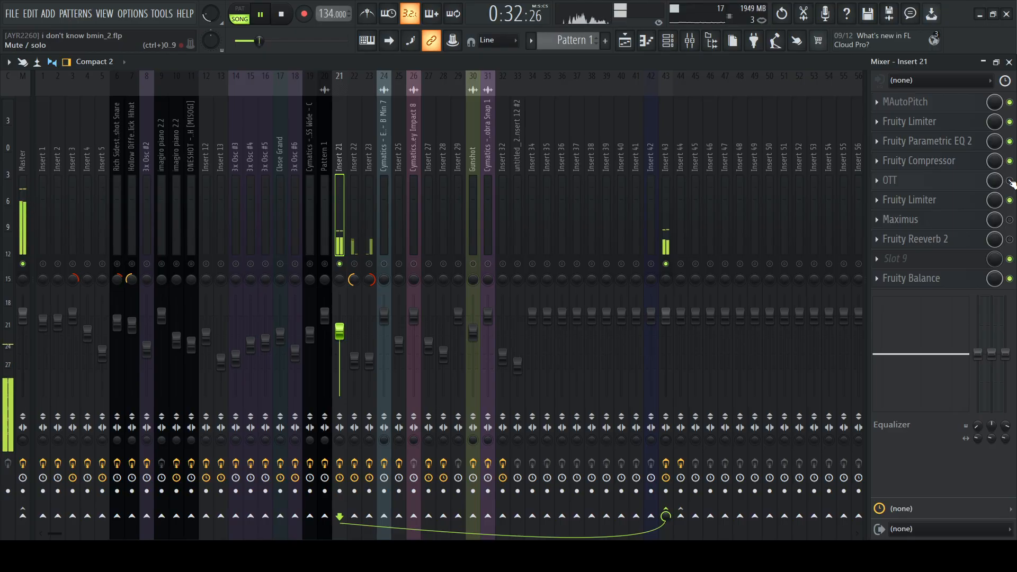
key("space")
key("space")
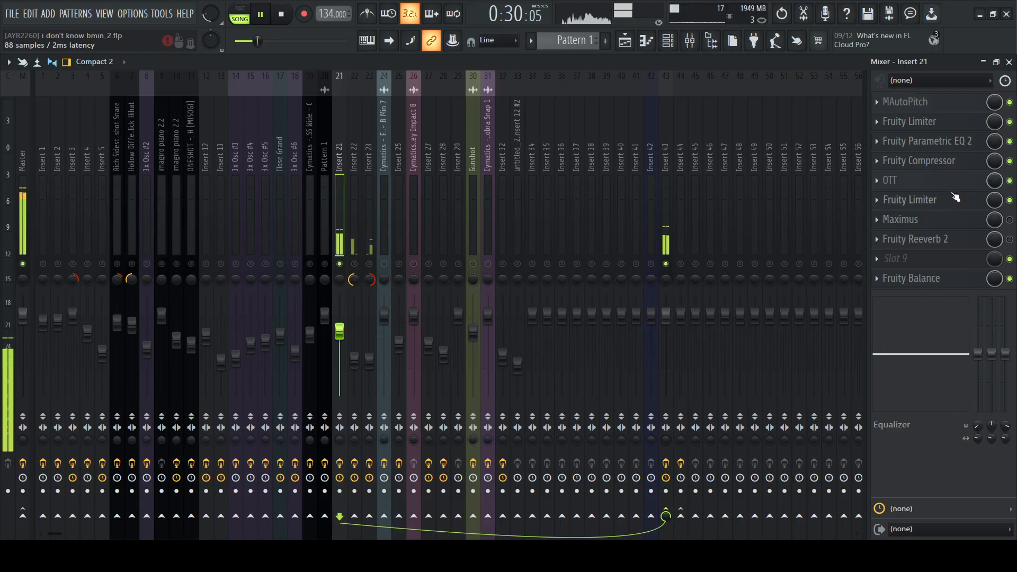
key("space")
left_click(948, 181)
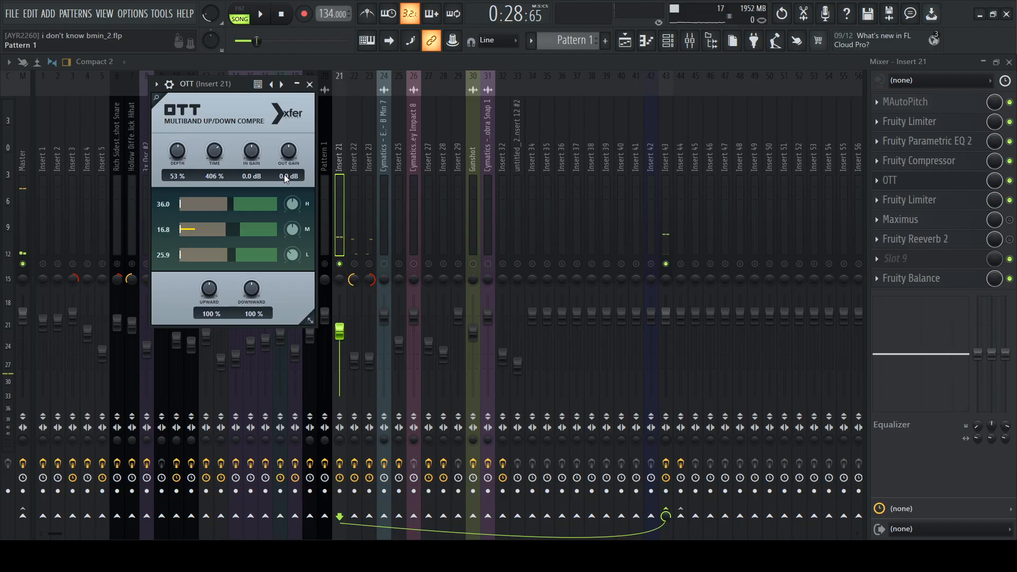
left_click(310, 84)
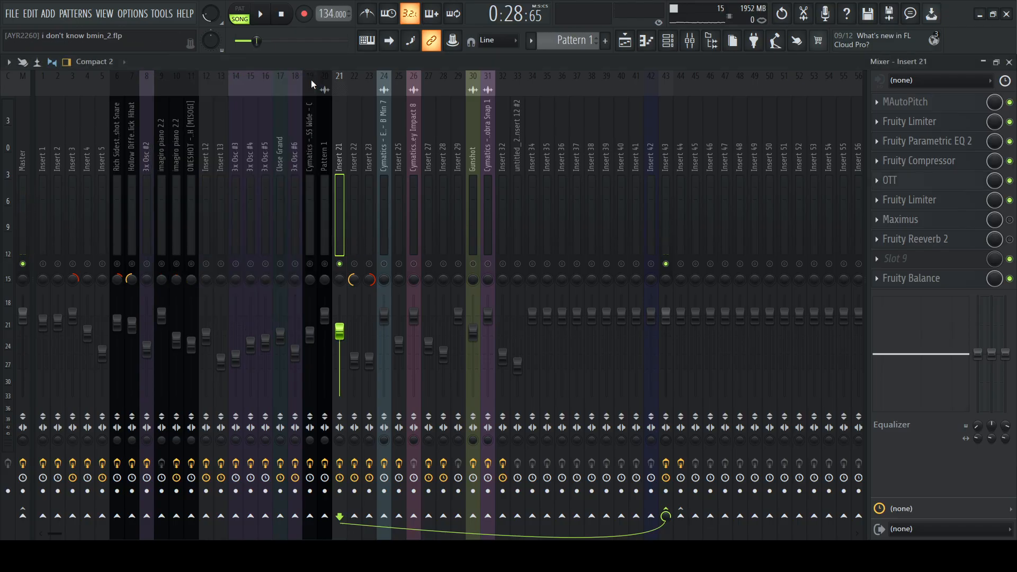
Review the Fruity Limiter after OTT on Insert 21 while briefly playing the vocals through it
left_click(945, 202)
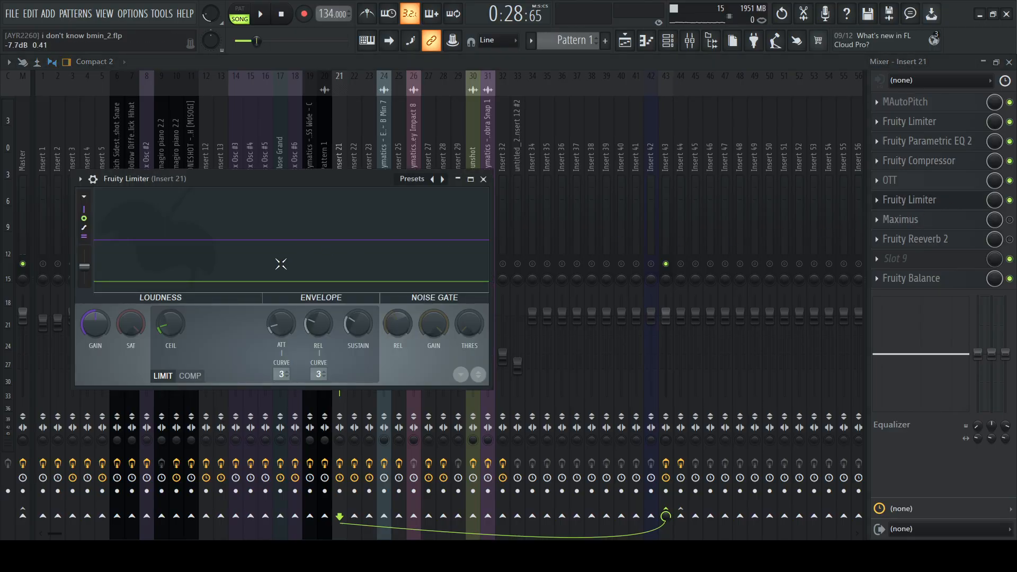
key("space")
key("space")
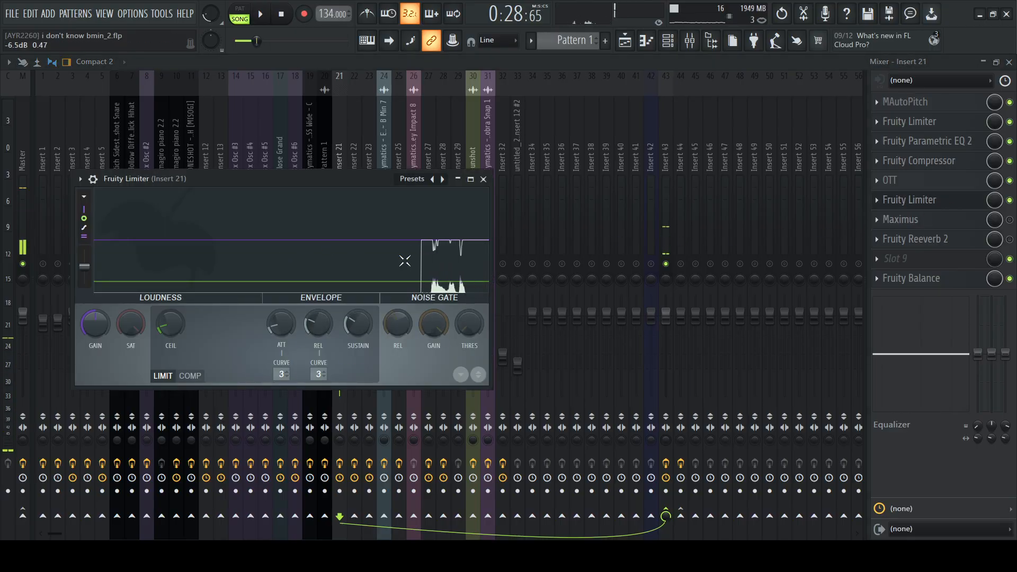
left_click(483, 180)
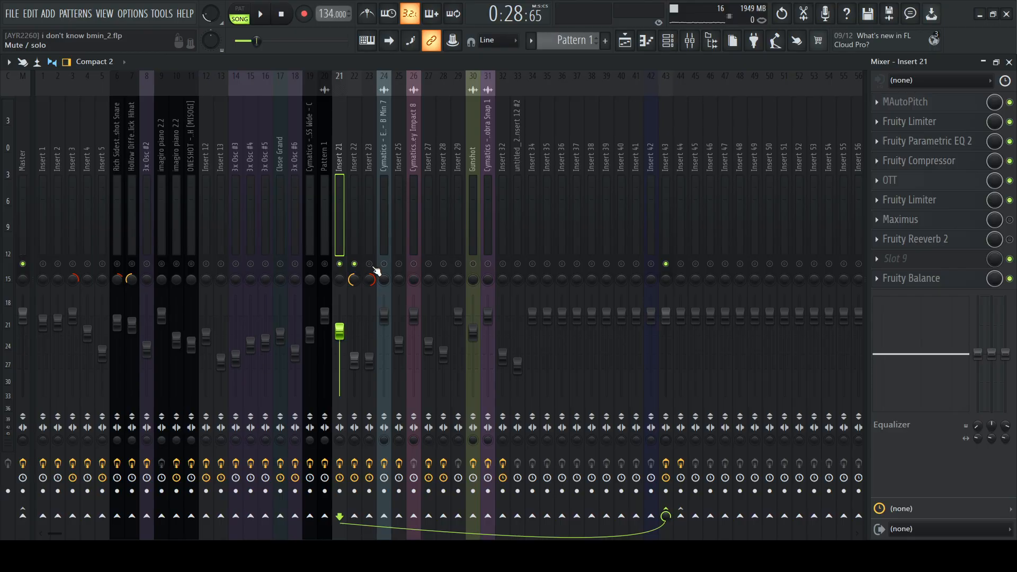
Show Insert 22's effect chain, toggle the solo on Insert 23 and return to the playlist
left_click(359, 239)
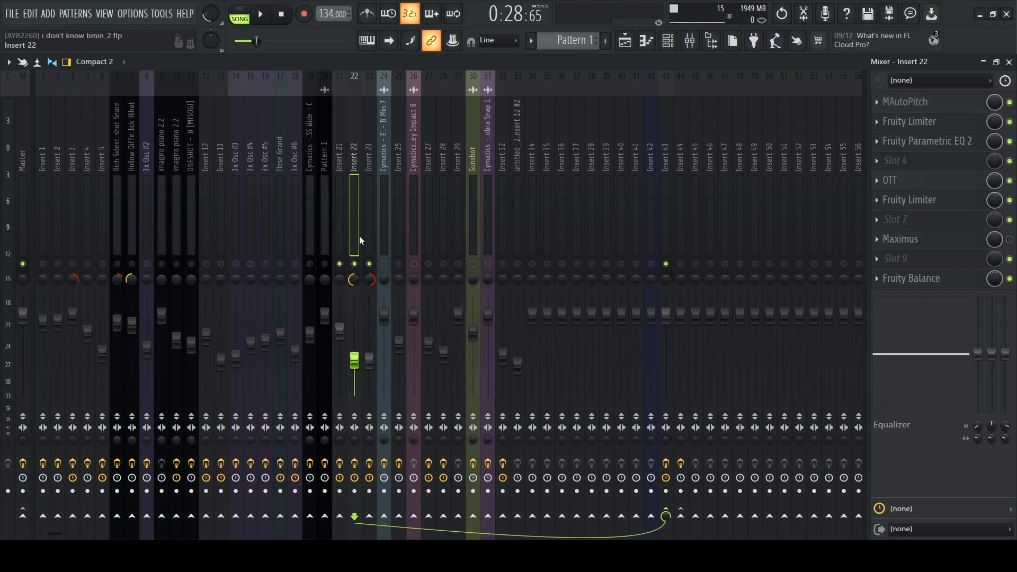
right_click(371, 265)
left_click(624, 46)
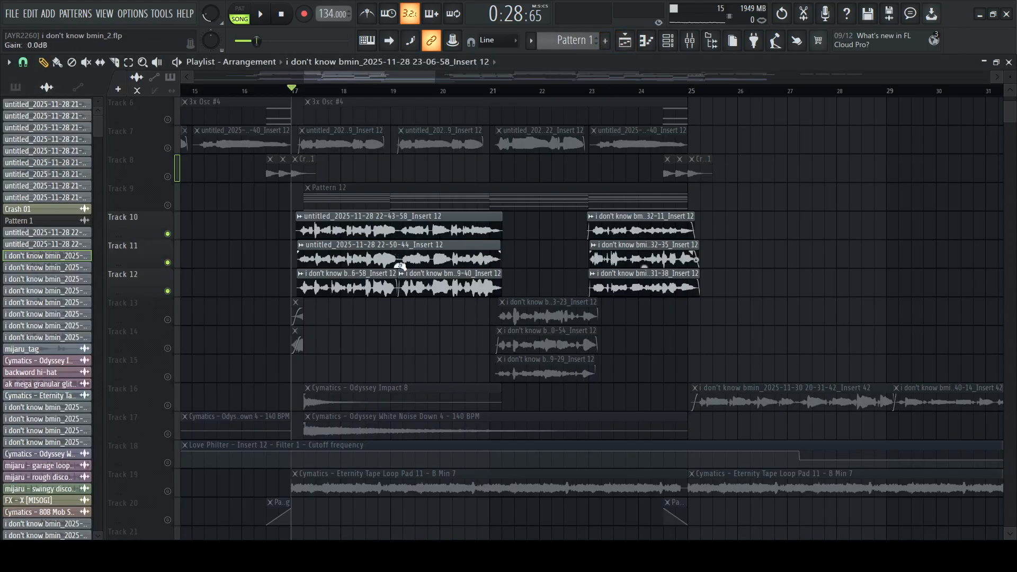
Unmute Tracks 13, 14 and 15 alongside the vocal layers on Tracks 10 to 12
scroll(399, 265, "up", 3)
left_click(167, 406)
left_click(167, 435)
left_click(168, 463)
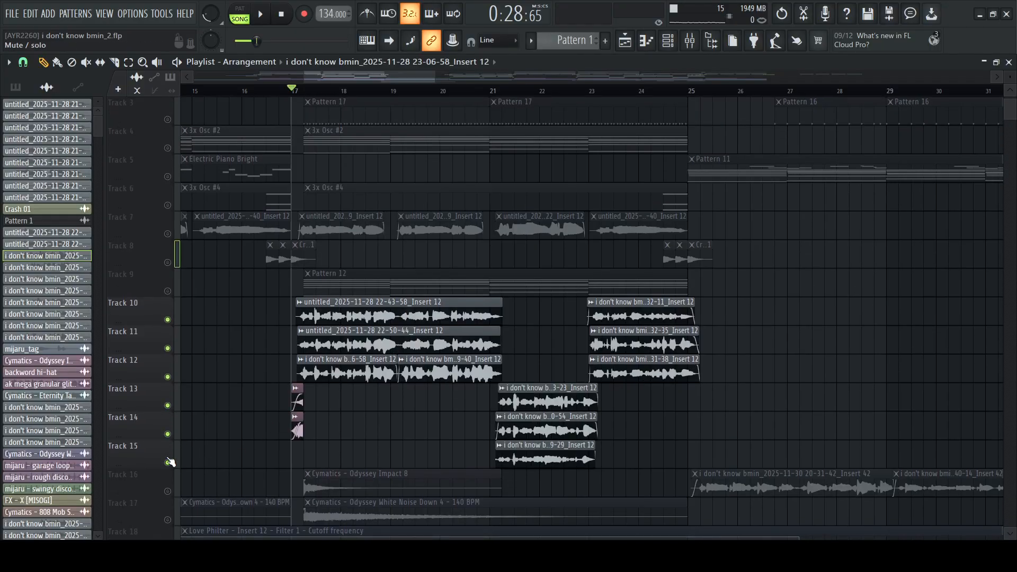
Play the layered vocal clips on Tracks 10 to 15 from bar 17, looking over the arrangement
key("space")
scroll(559, 384, "down", 6)
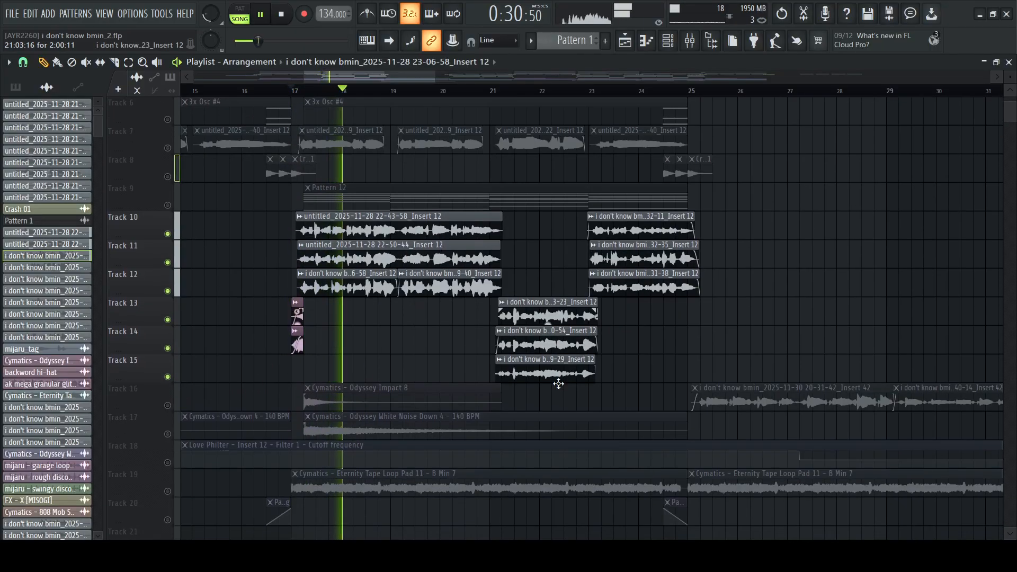
scroll(328, 356, "up", 5)
scroll(328, 356, "up", 3)
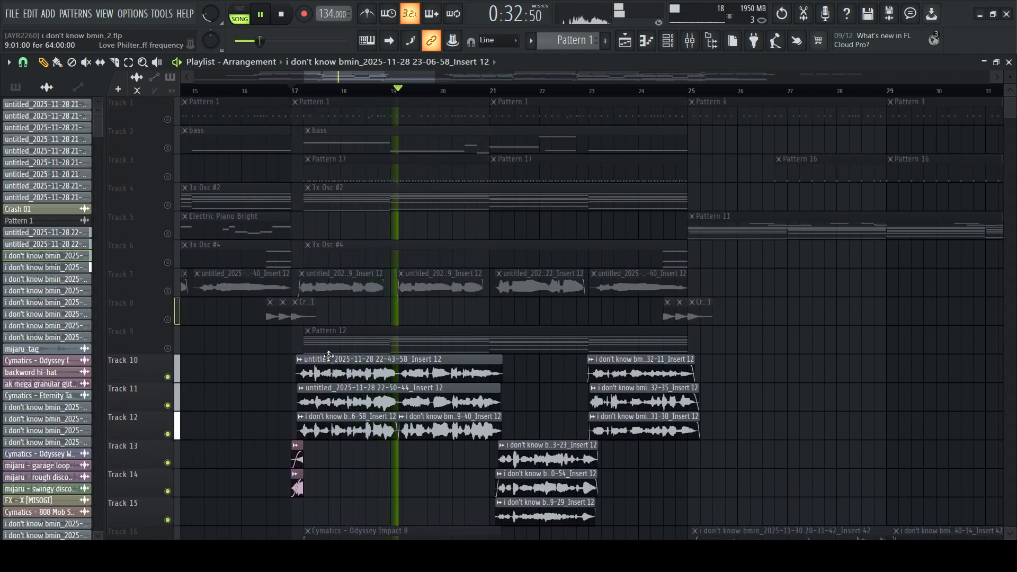
scroll(328, 357, "down", 5)
scroll(329, 356, "down", 2)
scroll(329, 356, "down", 4)
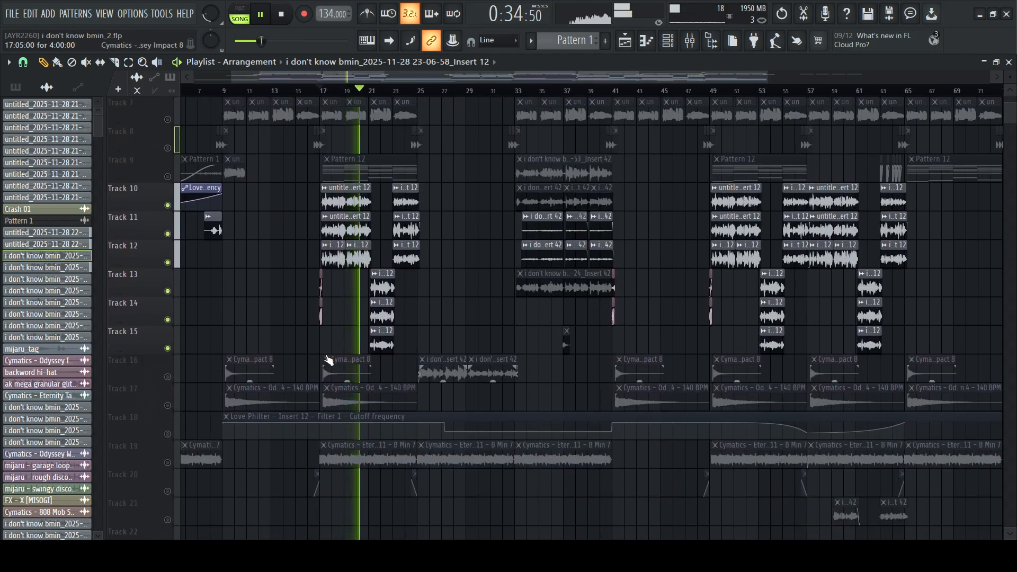
key("space")
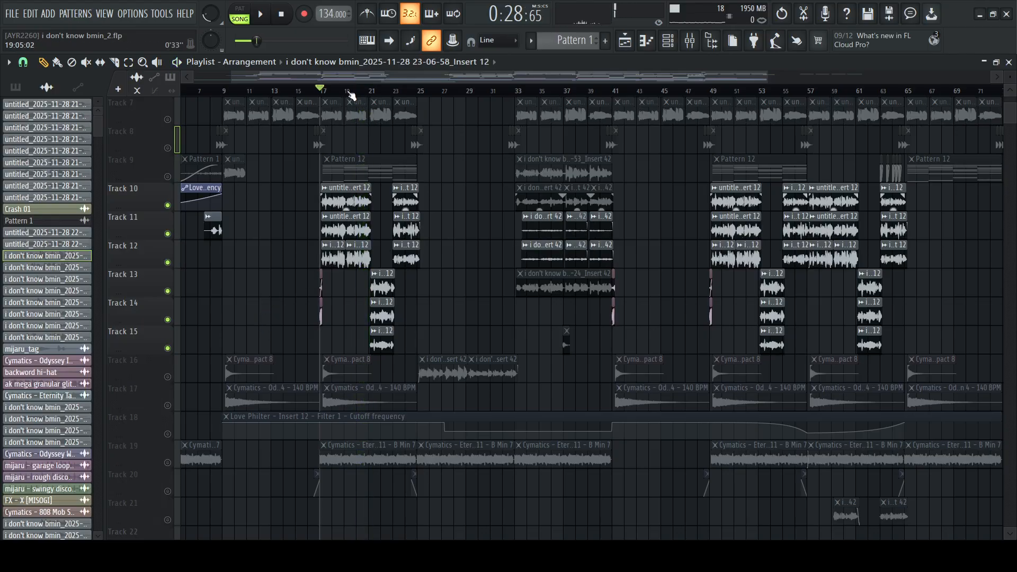
Solo Track 12, play its vocal from bar 19, and set the playhead within the second clip for a closer look
scroll(352, 94, "up", 6)
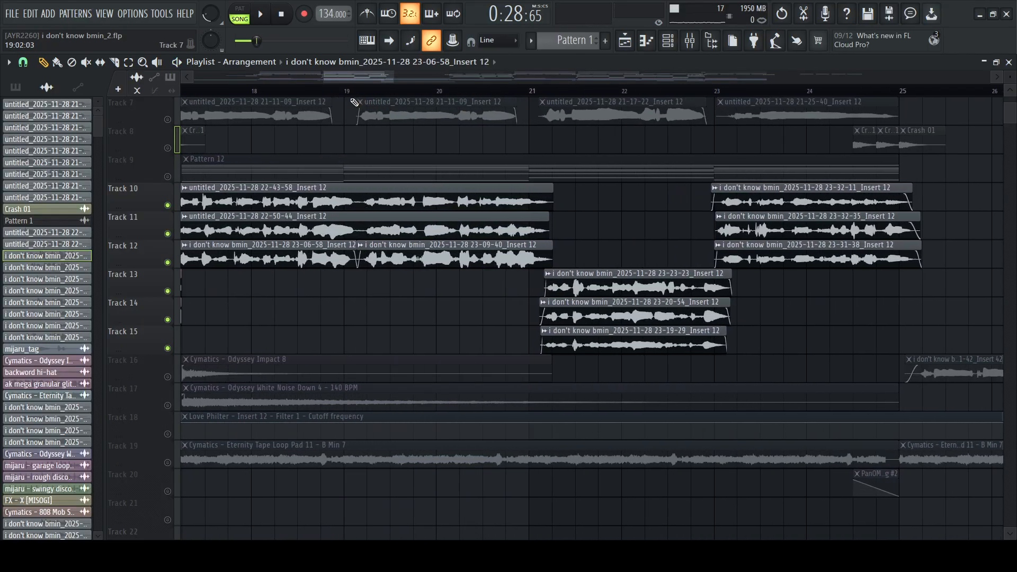
right_click(169, 263)
key("space")
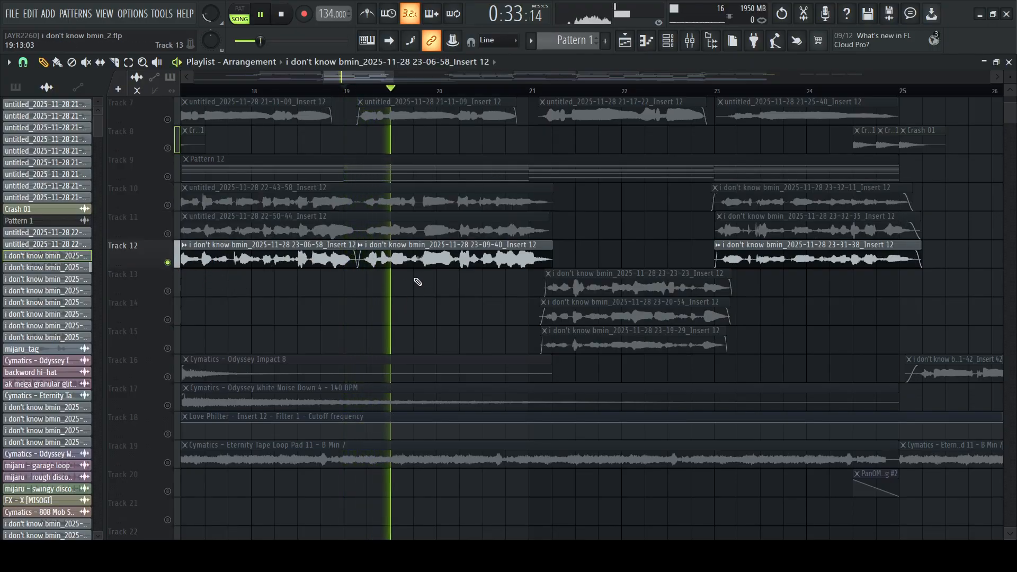
key("space")
scroll(405, 97, "up", 4)
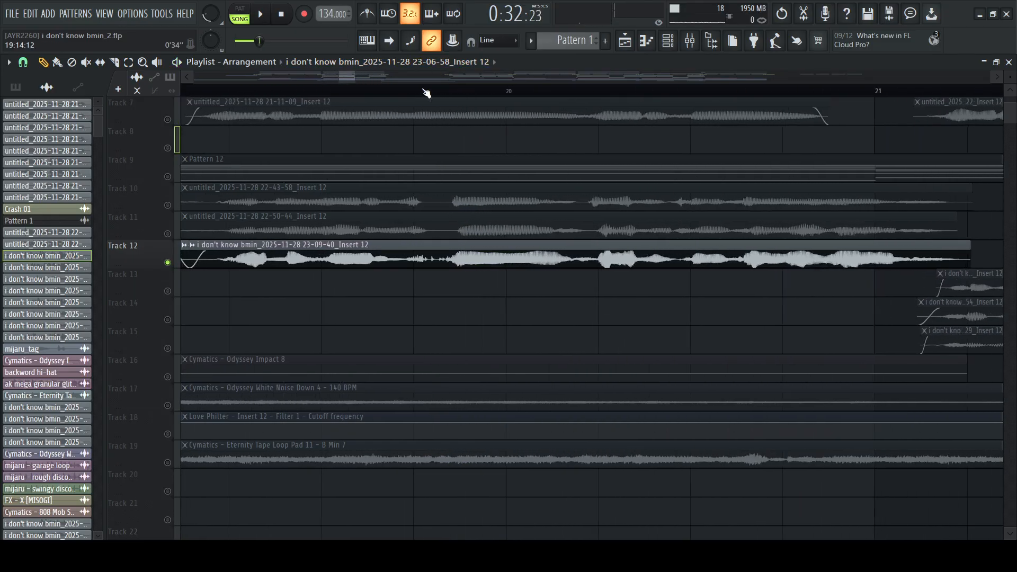
left_click(409, 96)
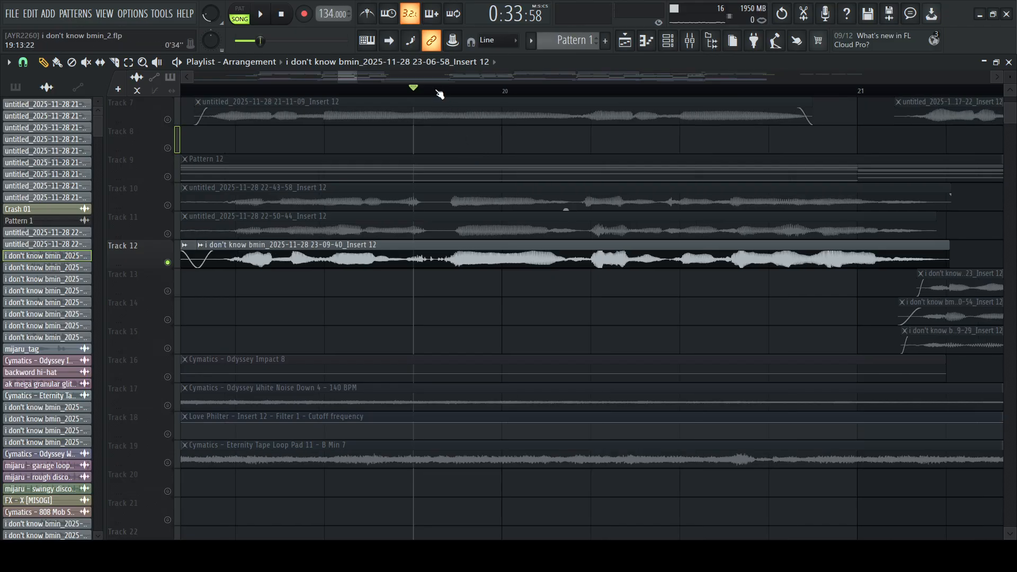
Release the solo on Track 12 so all playlist tracks are active, and return the playhead to the song's start
scroll(438, 96, "down", 6)
scroll(438, 94, "down", 2)
scroll(425, 233, "up", 5)
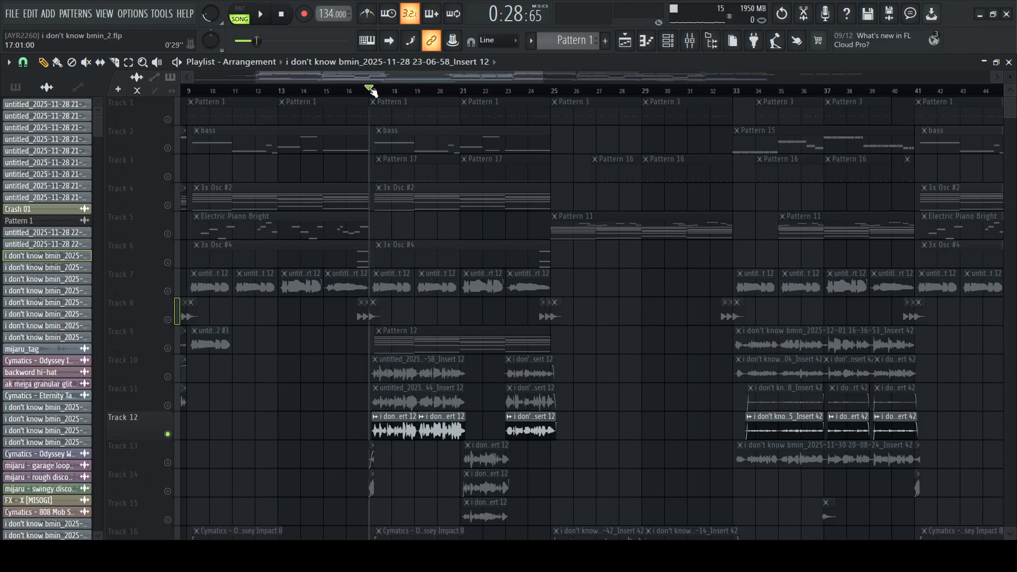
scroll(373, 92, "down", 2)
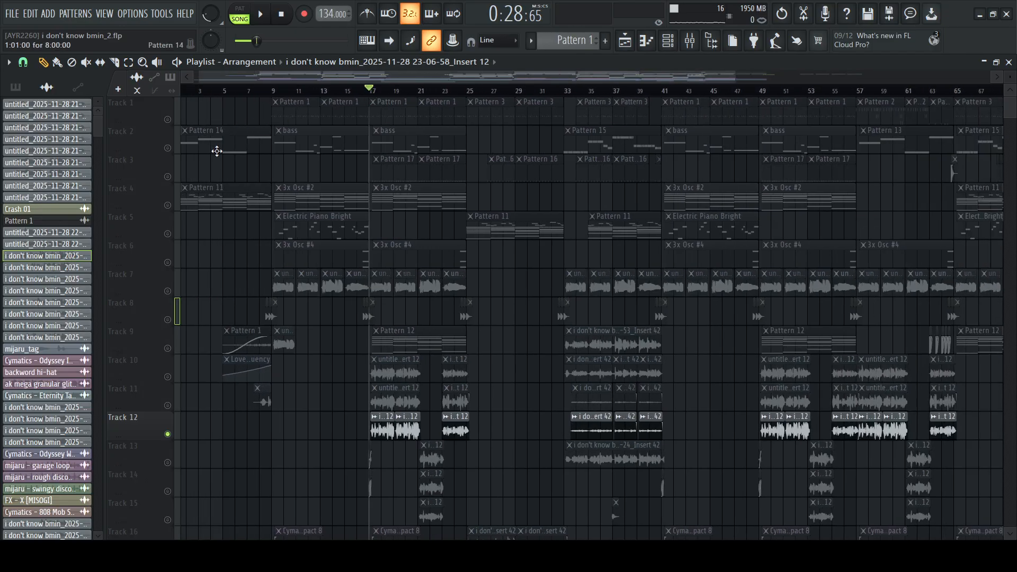
left_click(162, 120)
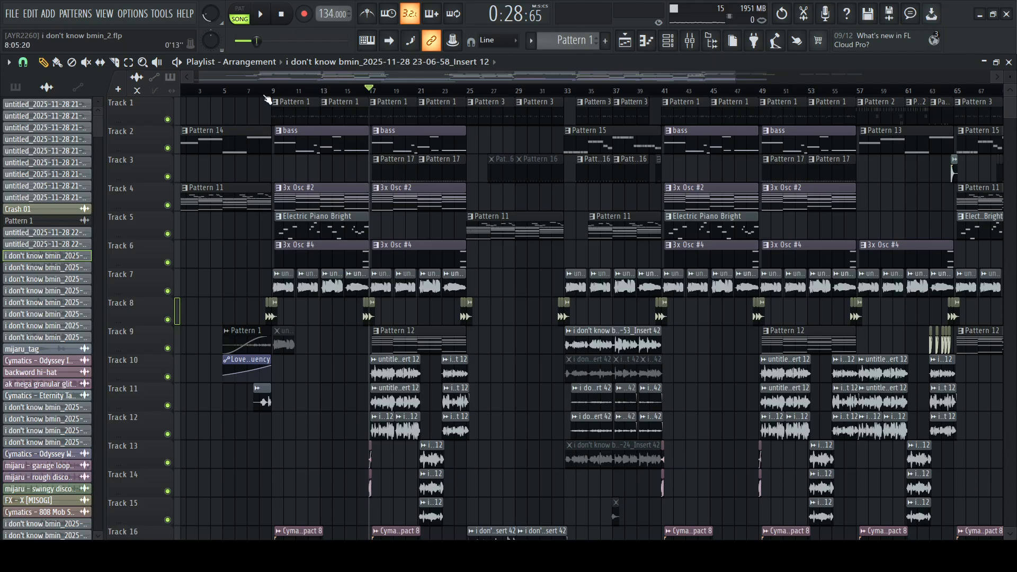
left_click_drag(275, 92, 138, 105)
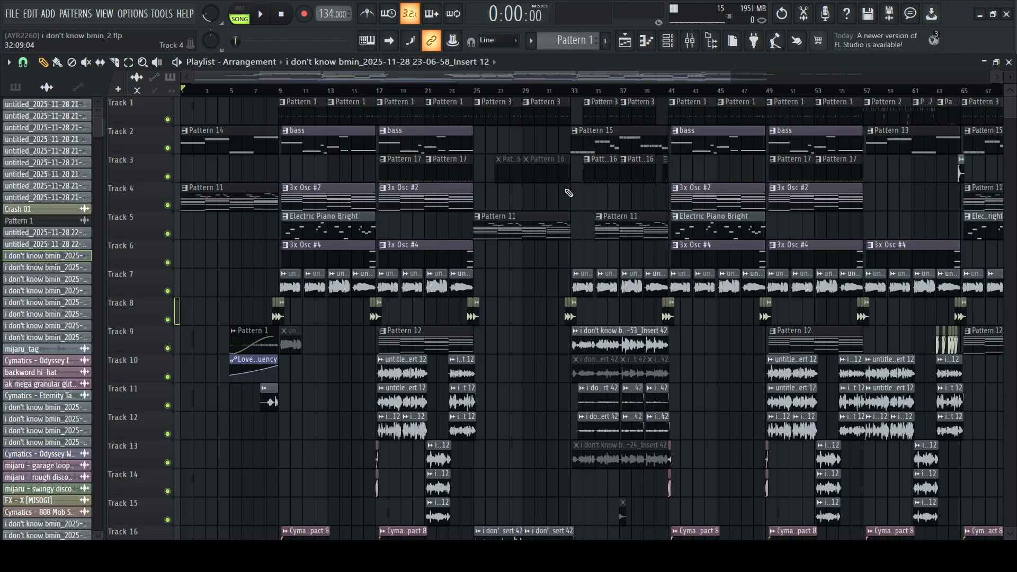